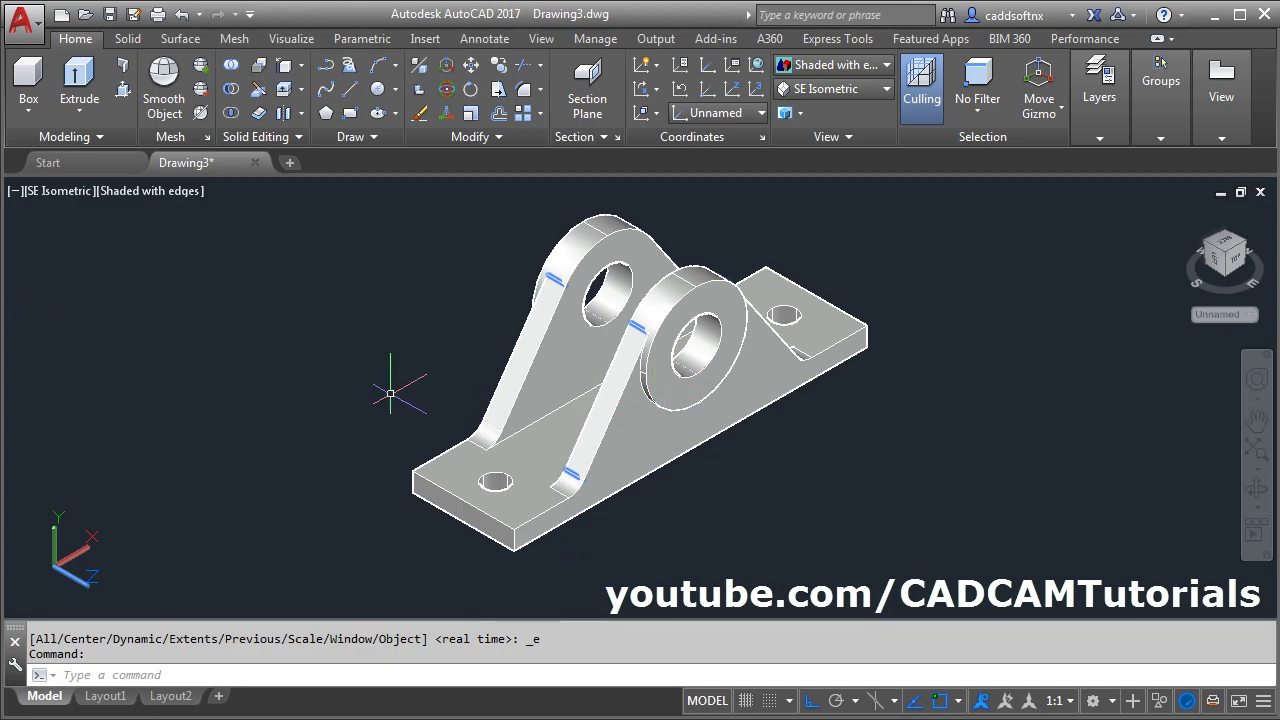
Check the bracket's reference drawing in Adobe Reader, return to AutoCAD and make Annotative the current dimension style.
{"action": "key", "text": "alt+Tab"}
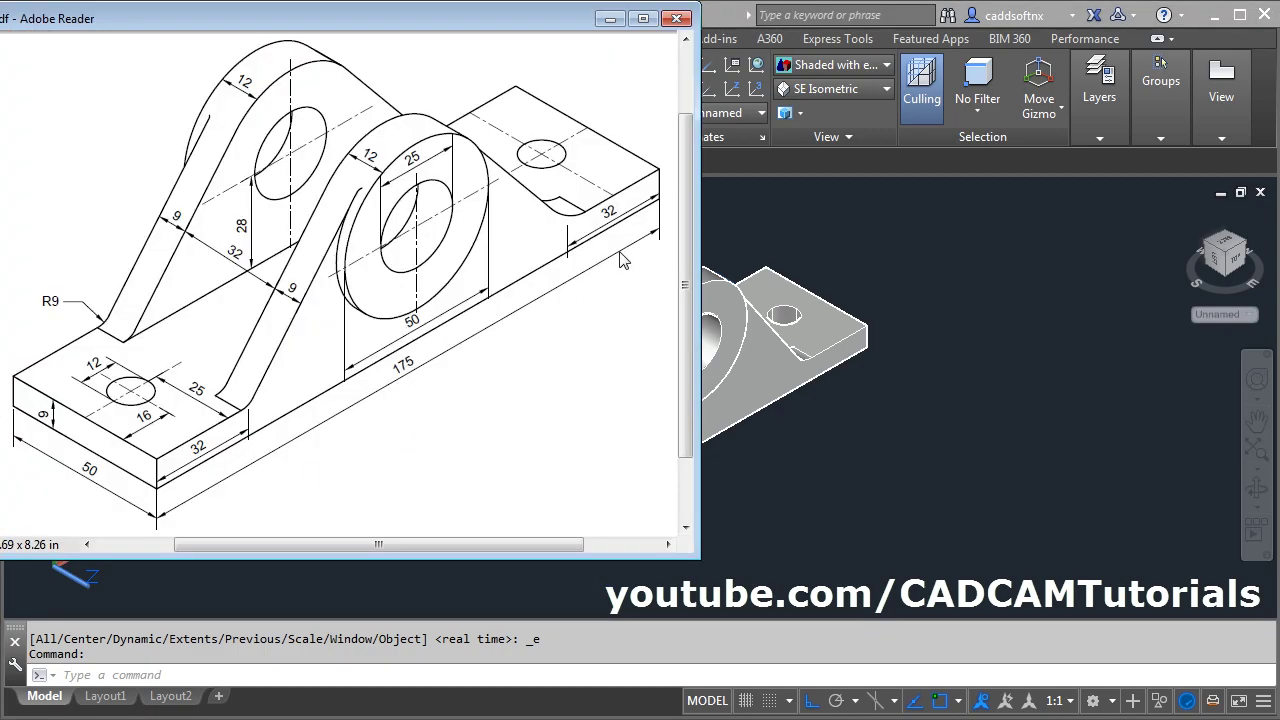
{"action": "key", "text": "alt+Tab"}
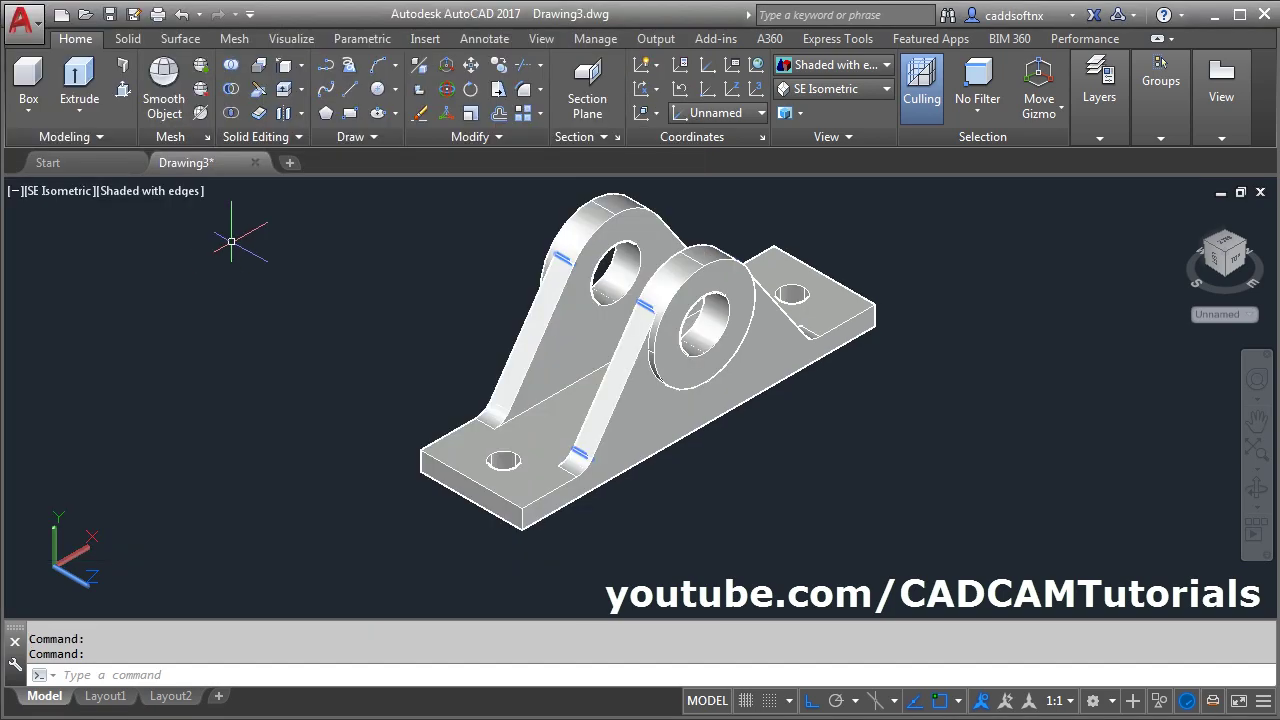
{"action": "left_click", "coordinate": [485, 39]}
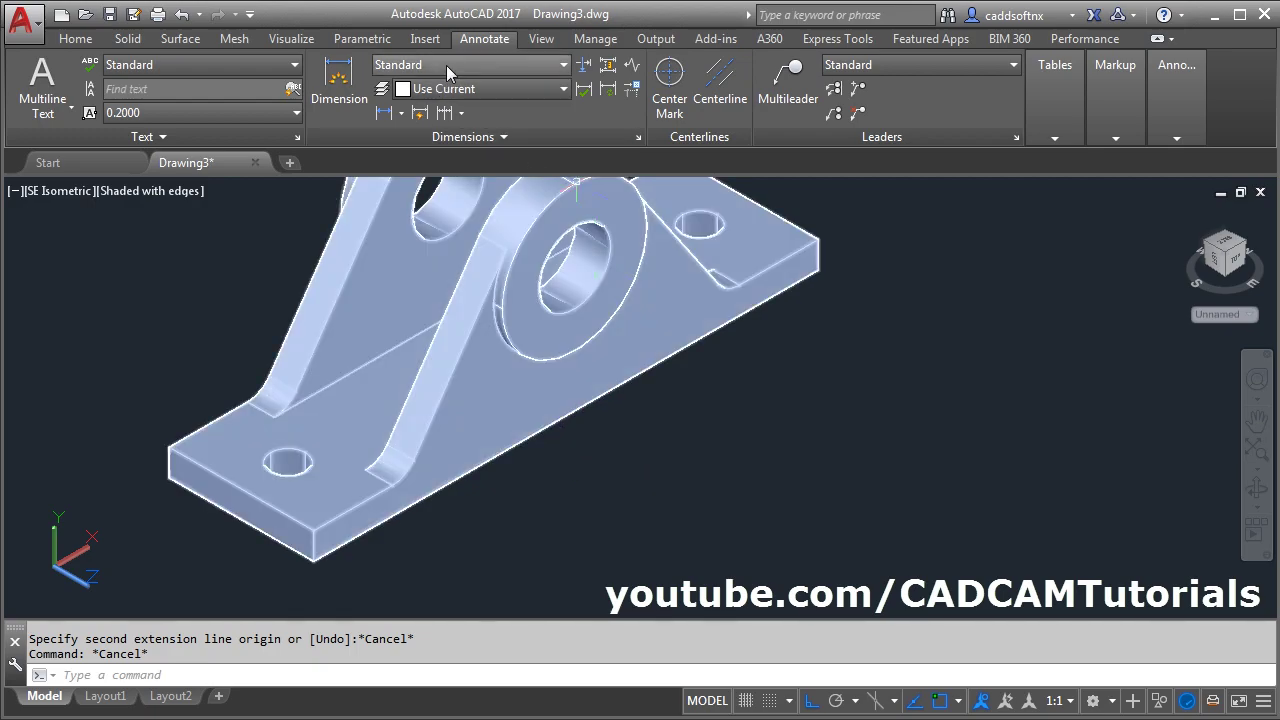
{"action": "left_click", "coordinate": [446, 65]}
{"action": "left_click", "coordinate": [435, 115]}
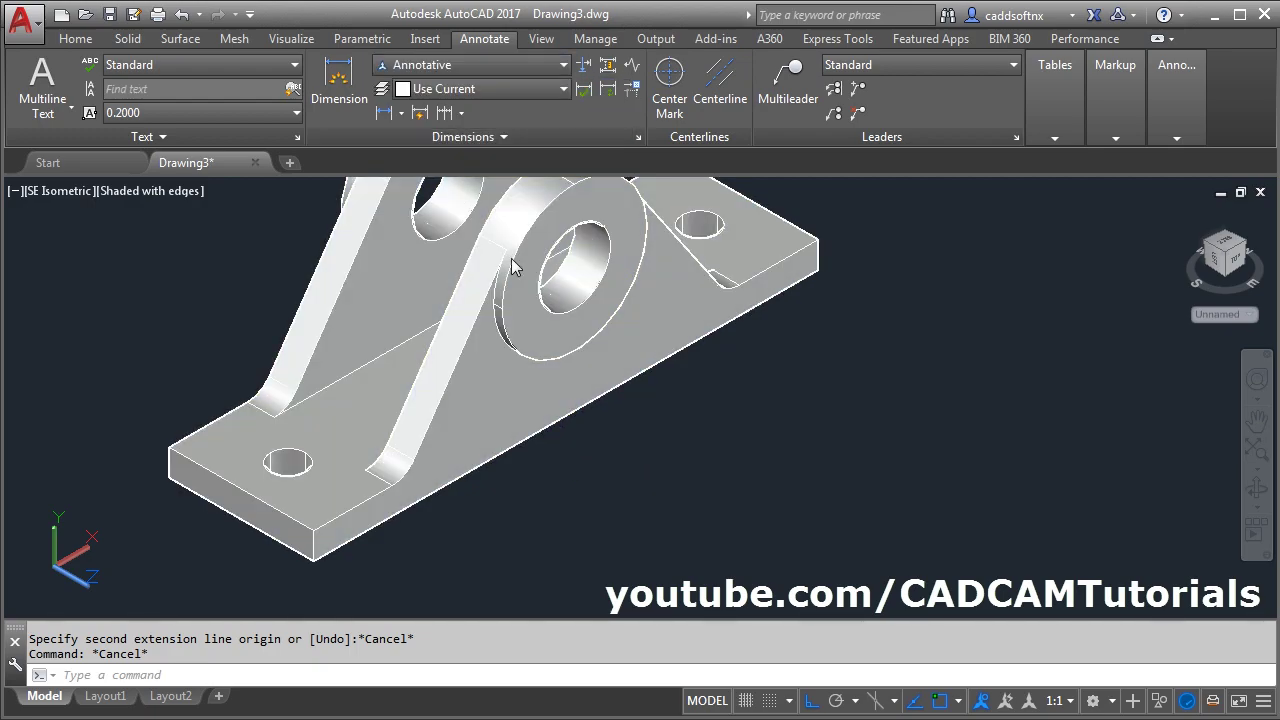
Dimension the full length of the base plate's lower front edge at annotation scale 1:1, placing the dimension line just below it.
{"action": "left_click", "coordinate": [340, 95]}
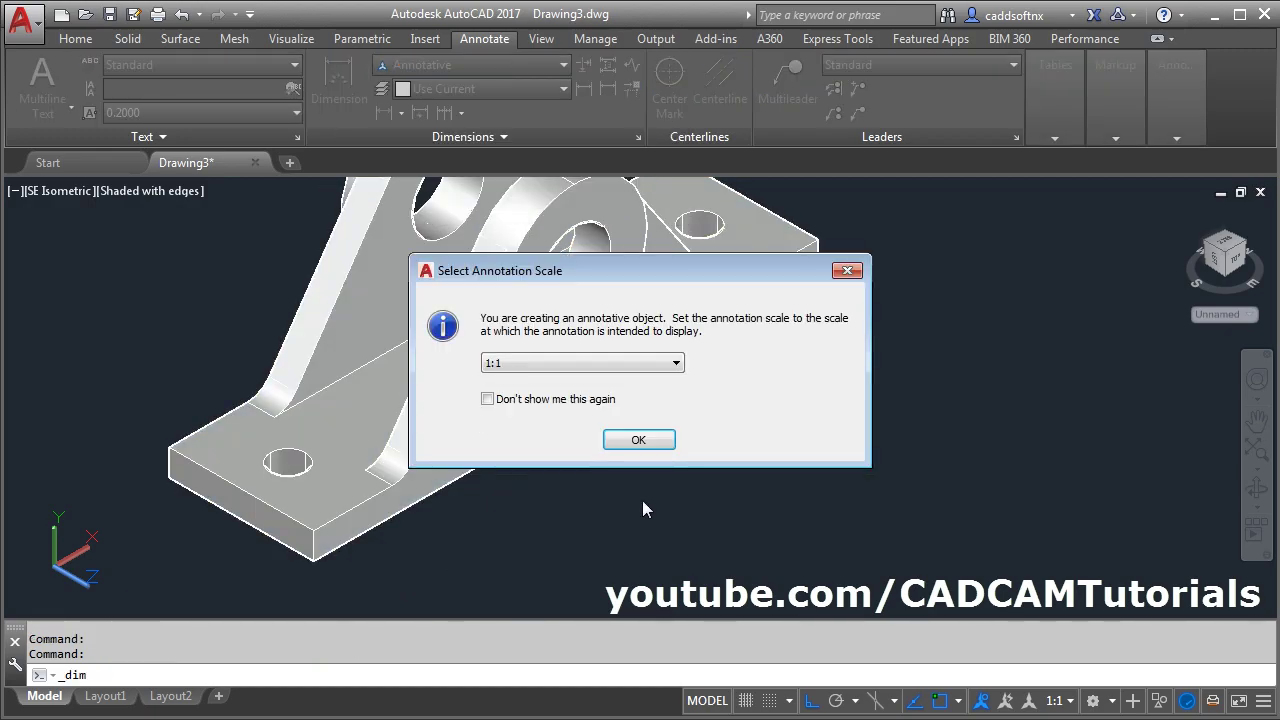
{"action": "left_click", "coordinate": [640, 440]}
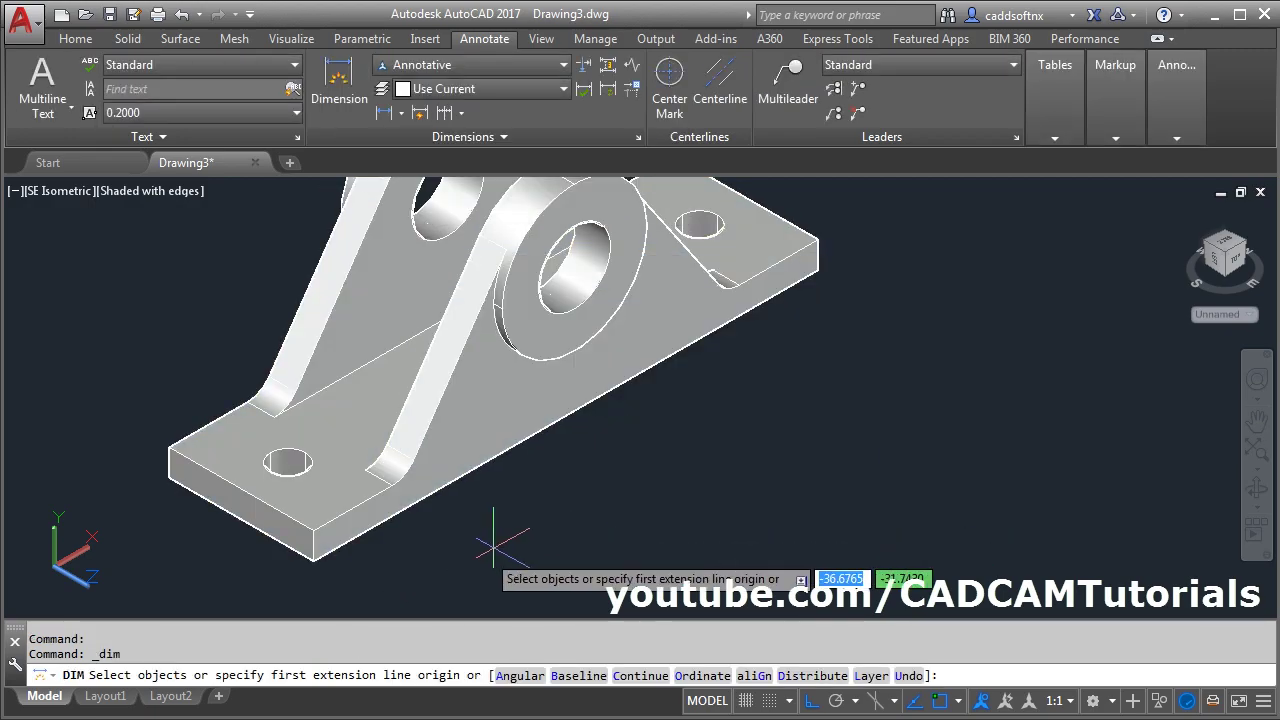
{"action": "left_click", "coordinate": [313, 558]}
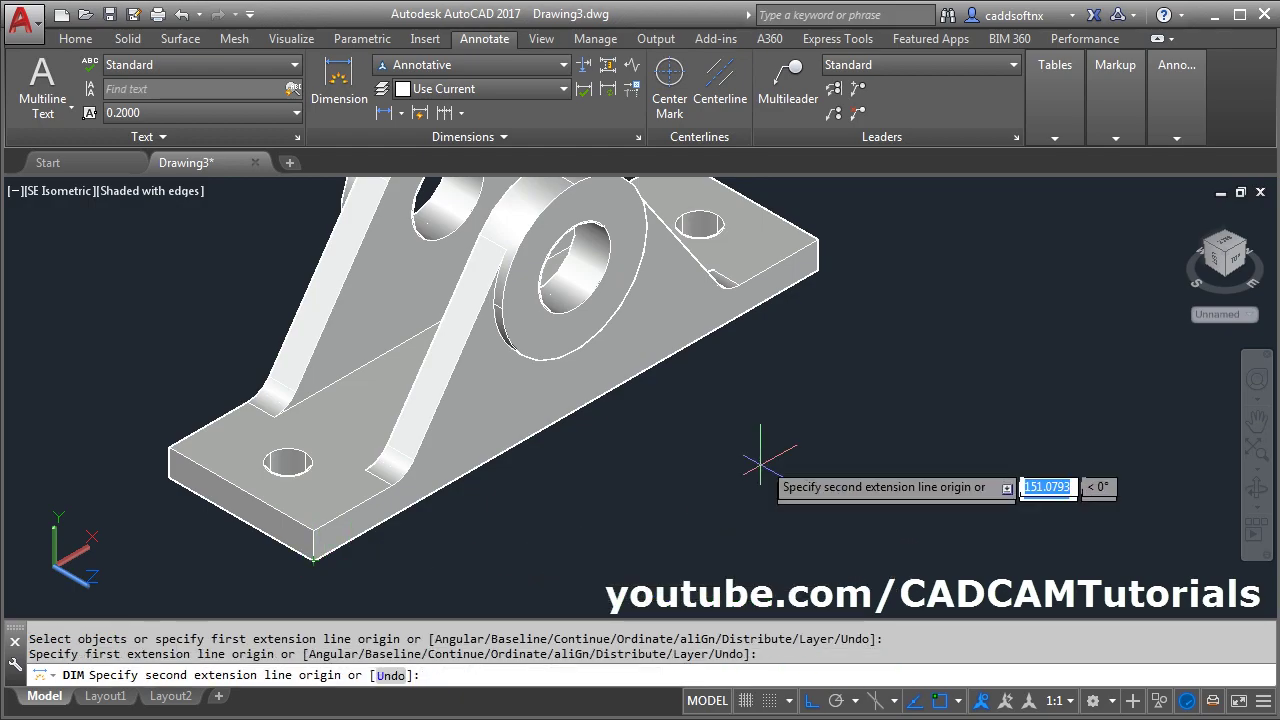
{"action": "left_click", "coordinate": [818, 268]}
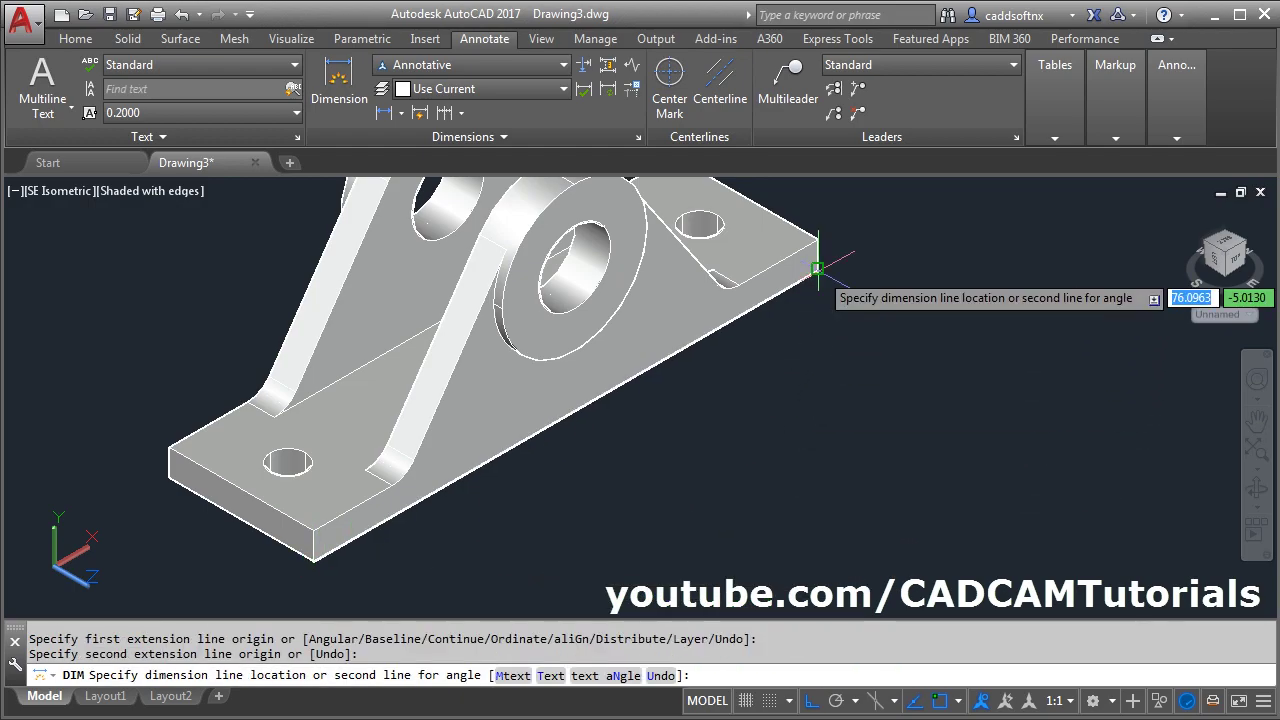
{"action": "left_click", "coordinate": [652, 388]}
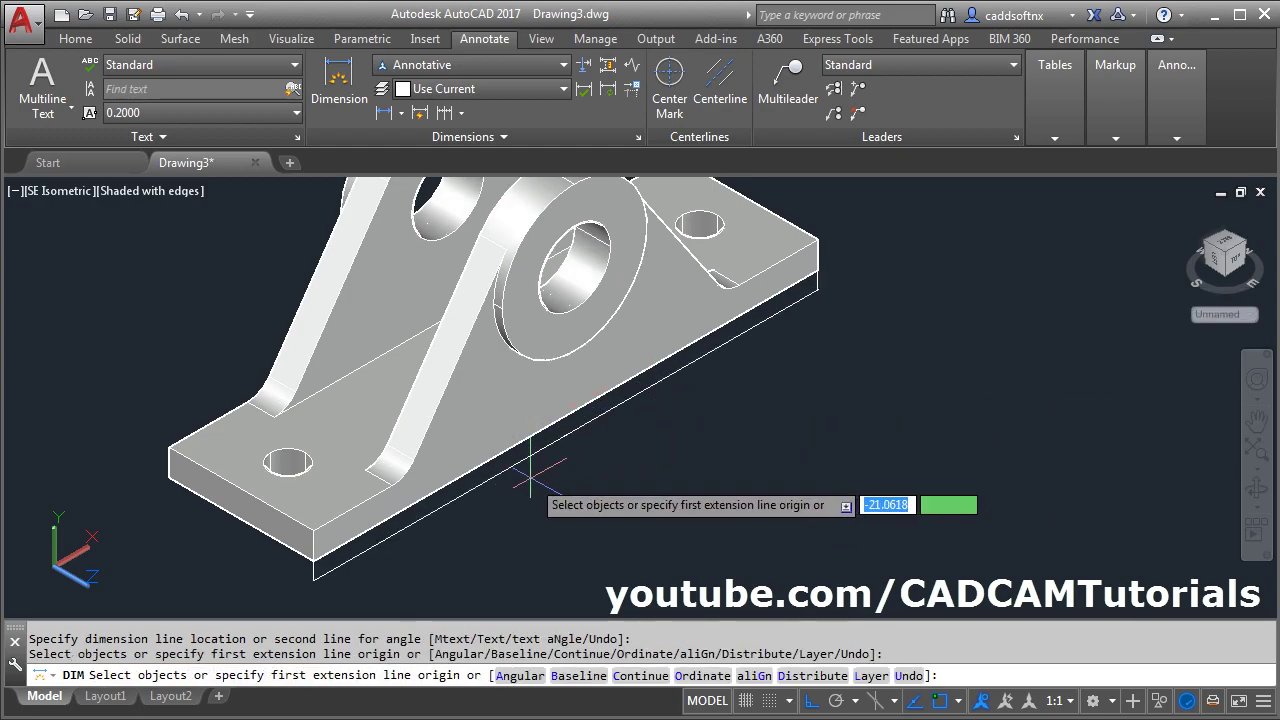
{"action": "key", "text": "Escape"}
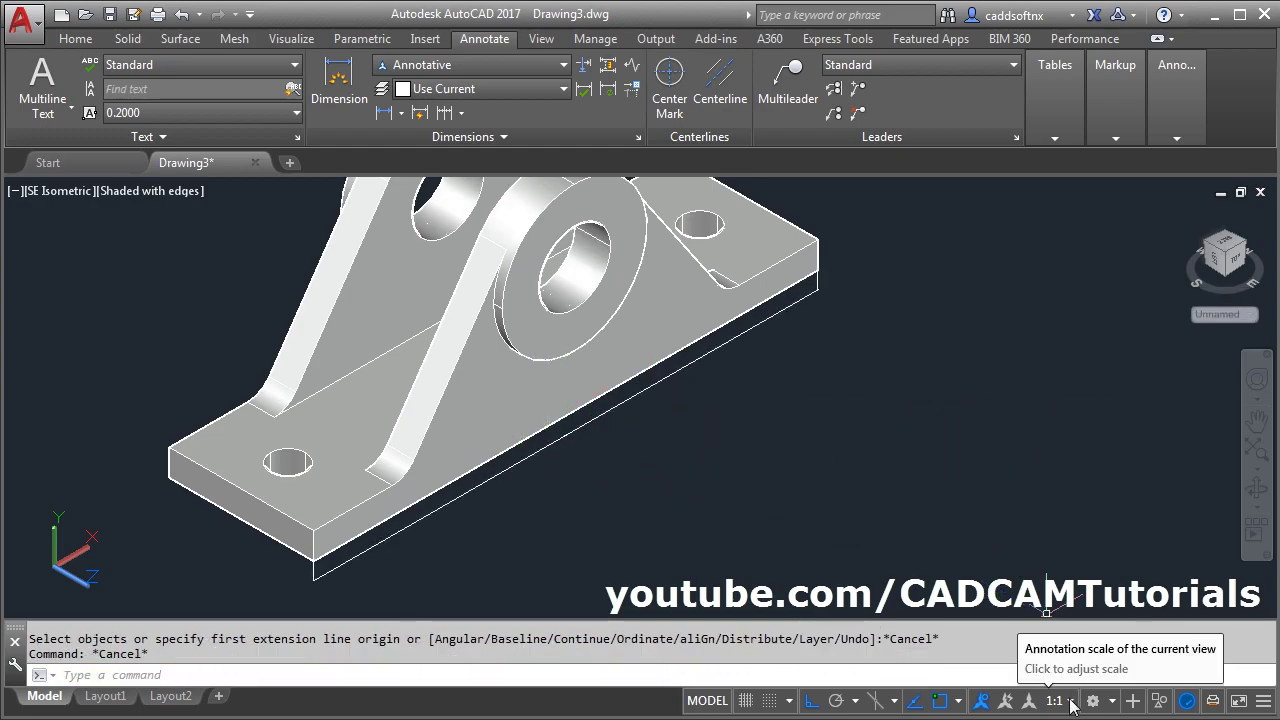
Turn on automatic adding of annotation scales to annotative objects, try the 1:10 annotation scale and settle on 1:16.
{"action": "left_click", "coordinate": [1005, 705]}
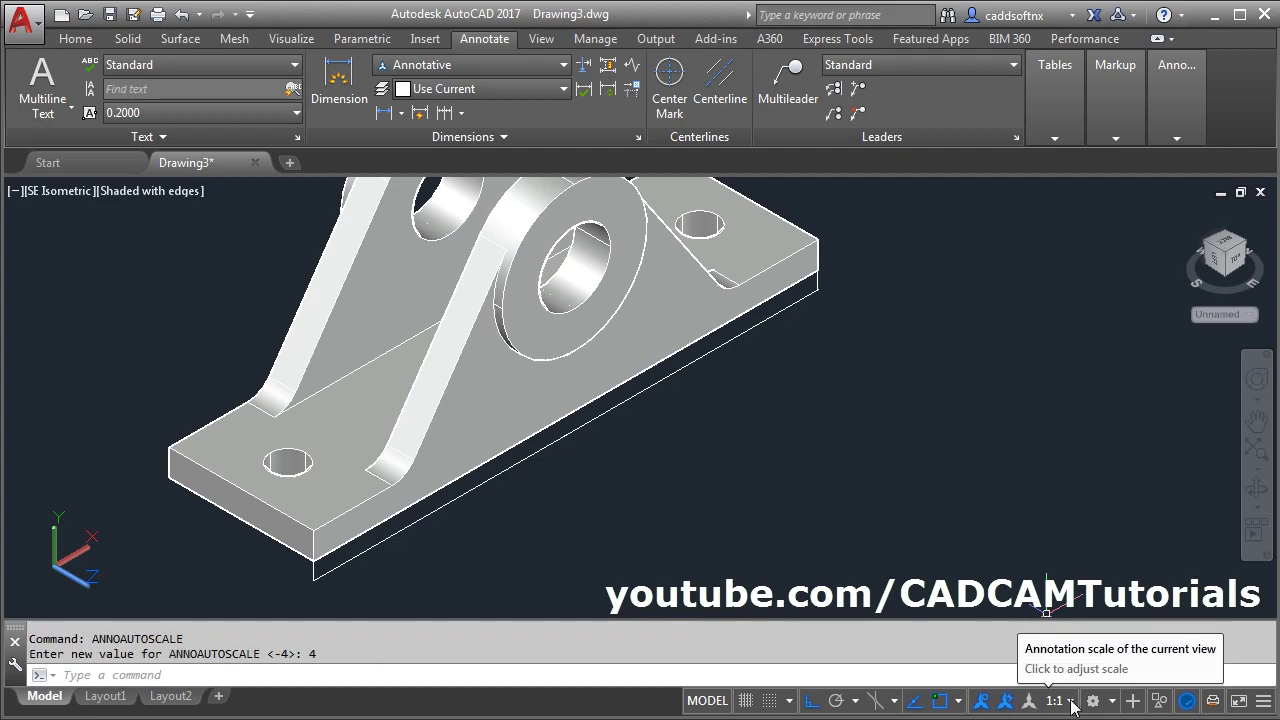
{"action": "left_click", "coordinate": [1058, 700]}
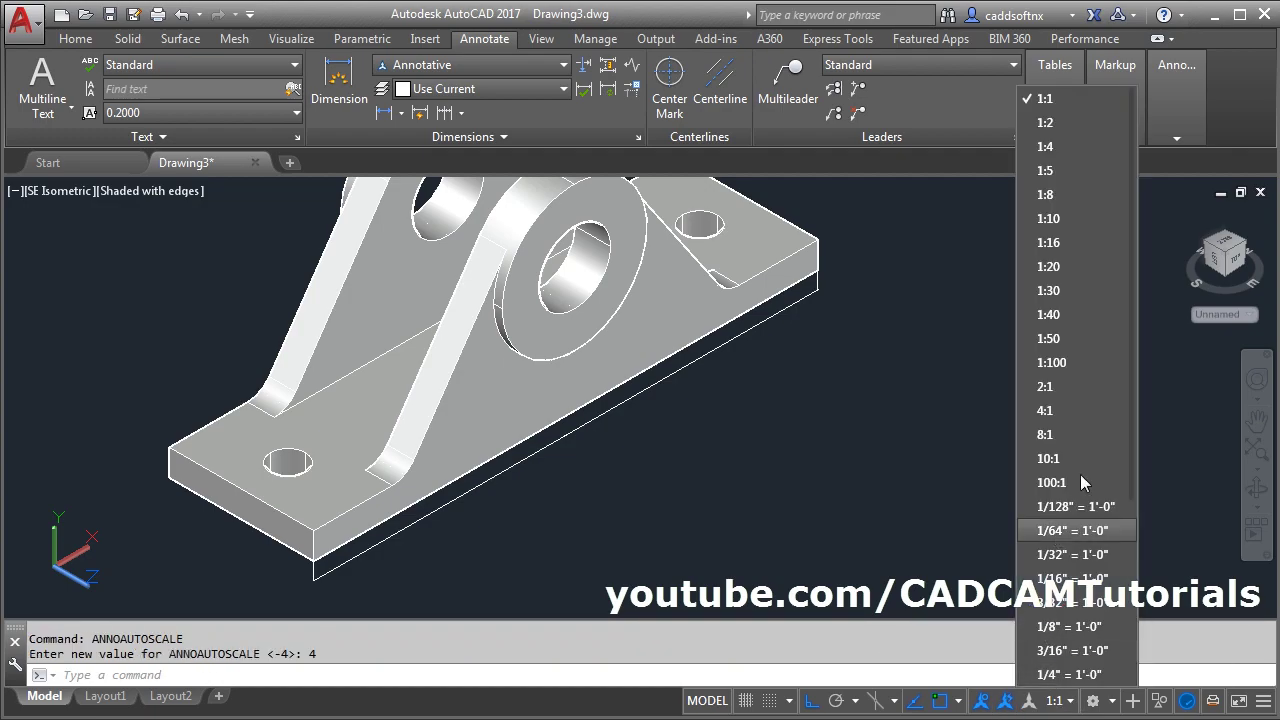
{"action": "left_click", "coordinate": [1058, 219]}
{"action": "left_click", "coordinate": [1073, 703]}
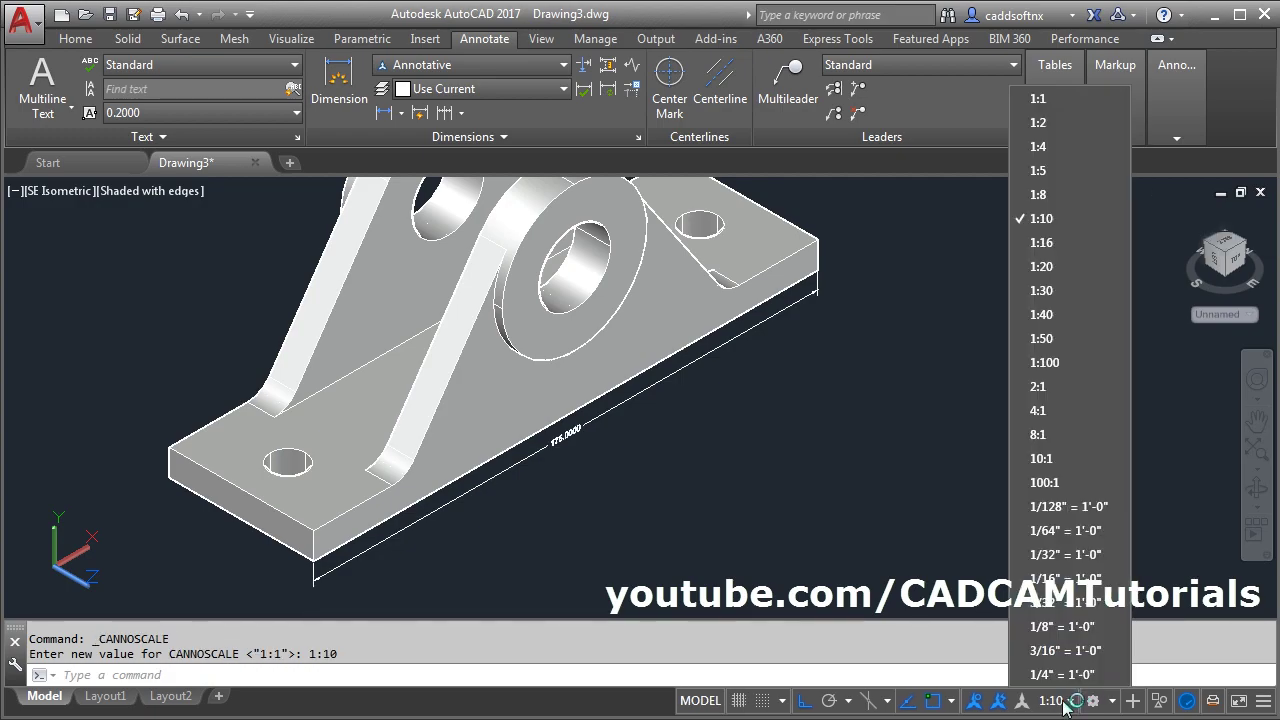
{"action": "left_click", "coordinate": [1041, 242]}
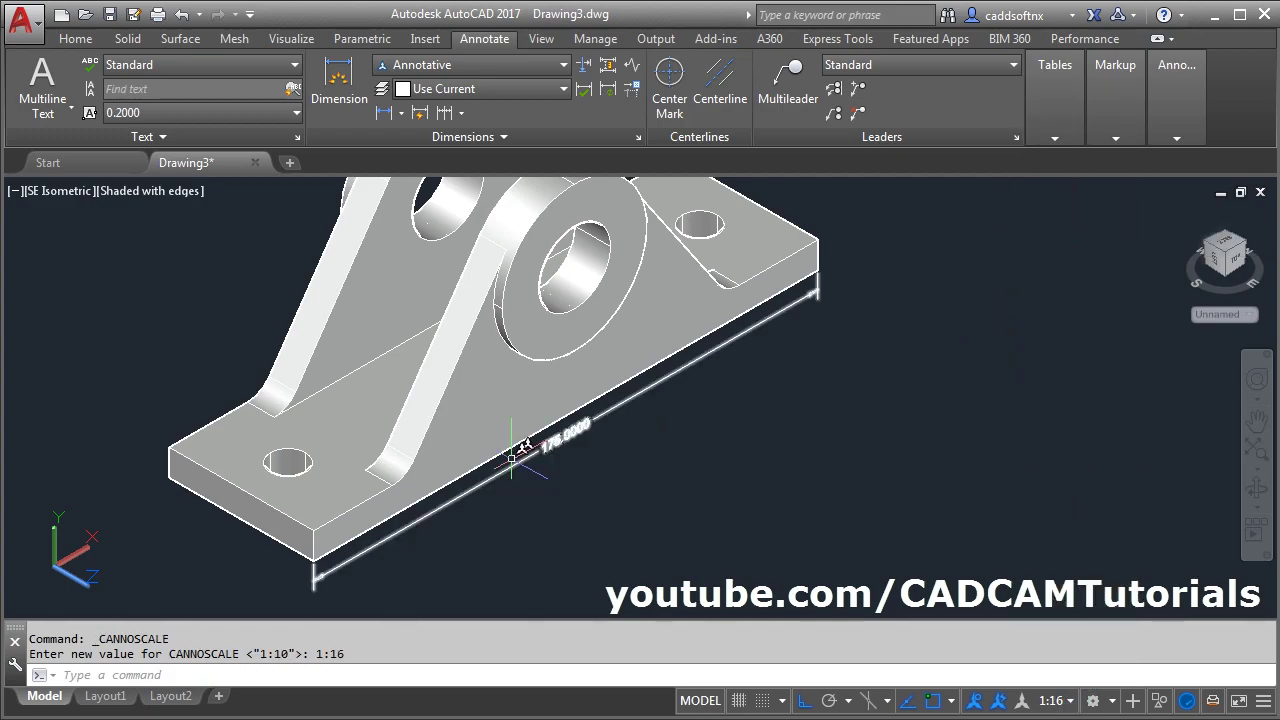
Modify the Annotative dimension style's text to Above for vertical placement and ISO standard for alignment.
{"action": "scroll", "coordinate": [543, 443], "scroll_direction": "up", "scroll_amount": 3}
{"action": "middle_click_drag", "start_coordinate": [632, 493], "coordinate": [652, 455]}
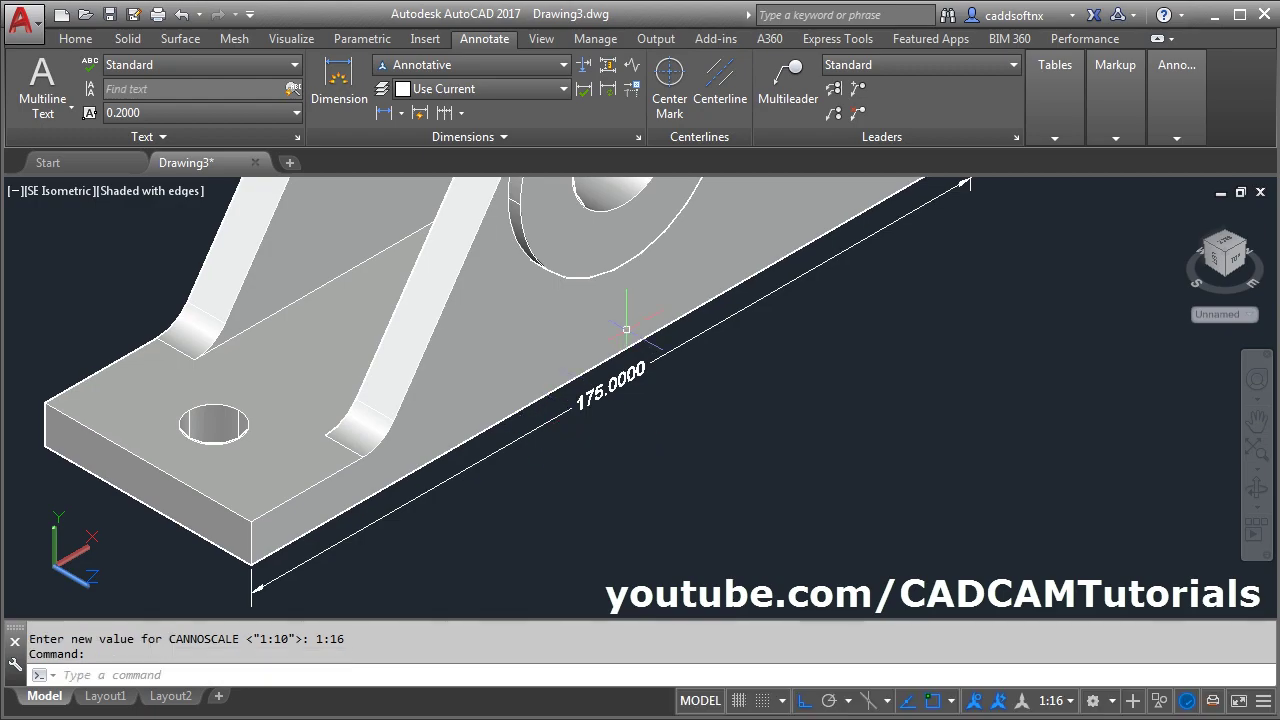
{"action": "middle_click_drag", "start_coordinate": [681, 404], "coordinate": [683, 434]}
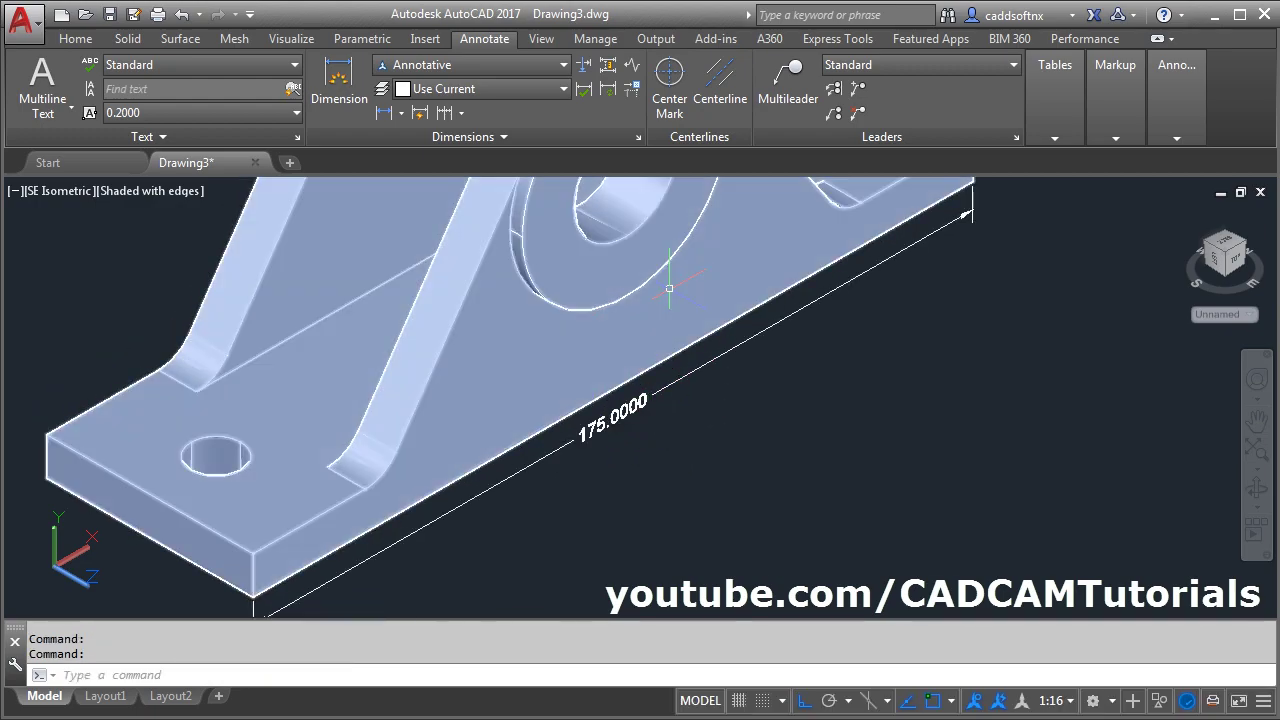
{"action": "left_click", "coordinate": [639, 139]}
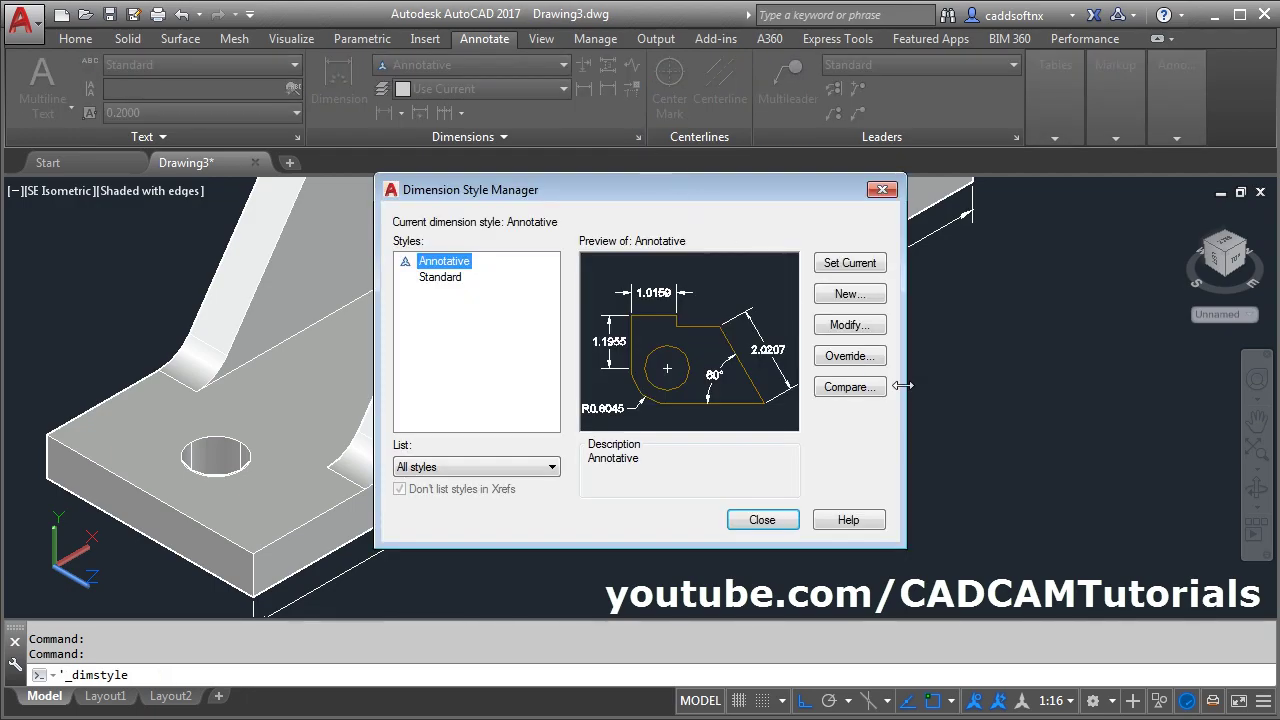
{"action": "left_click", "coordinate": [866, 333]}
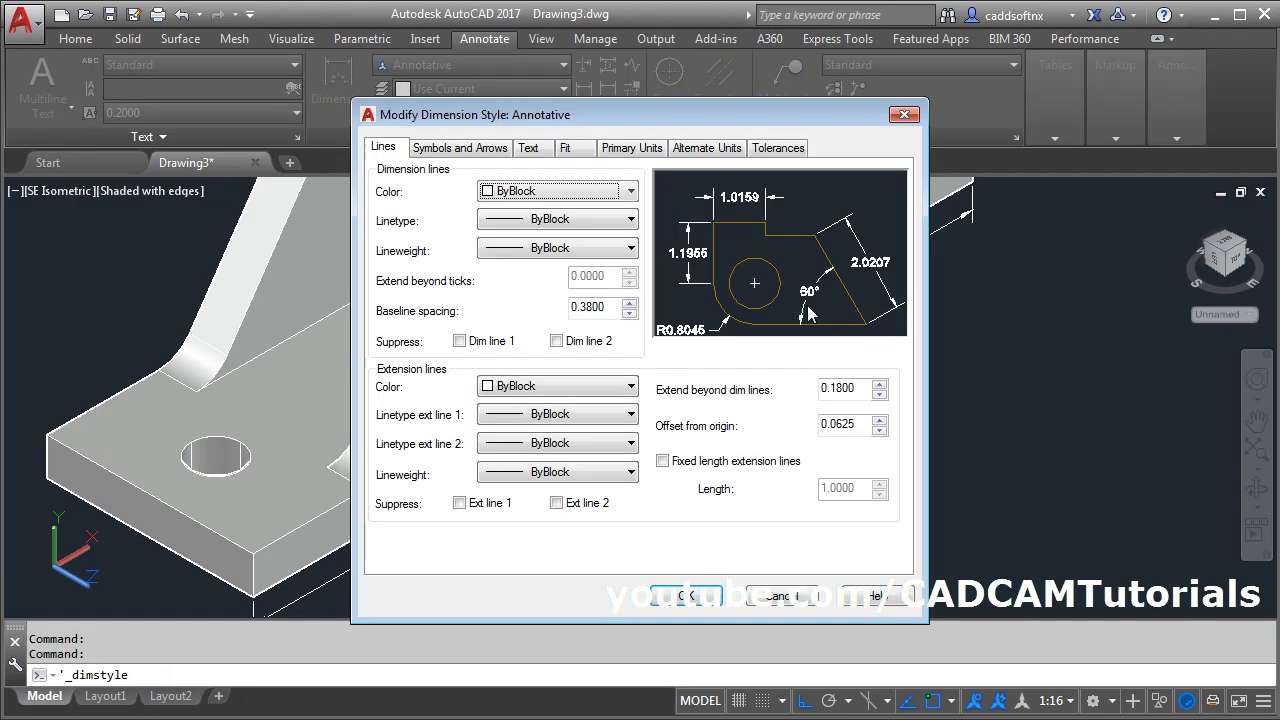
{"action": "left_click", "coordinate": [530, 148]}
{"action": "left_click", "coordinate": [535, 420]}
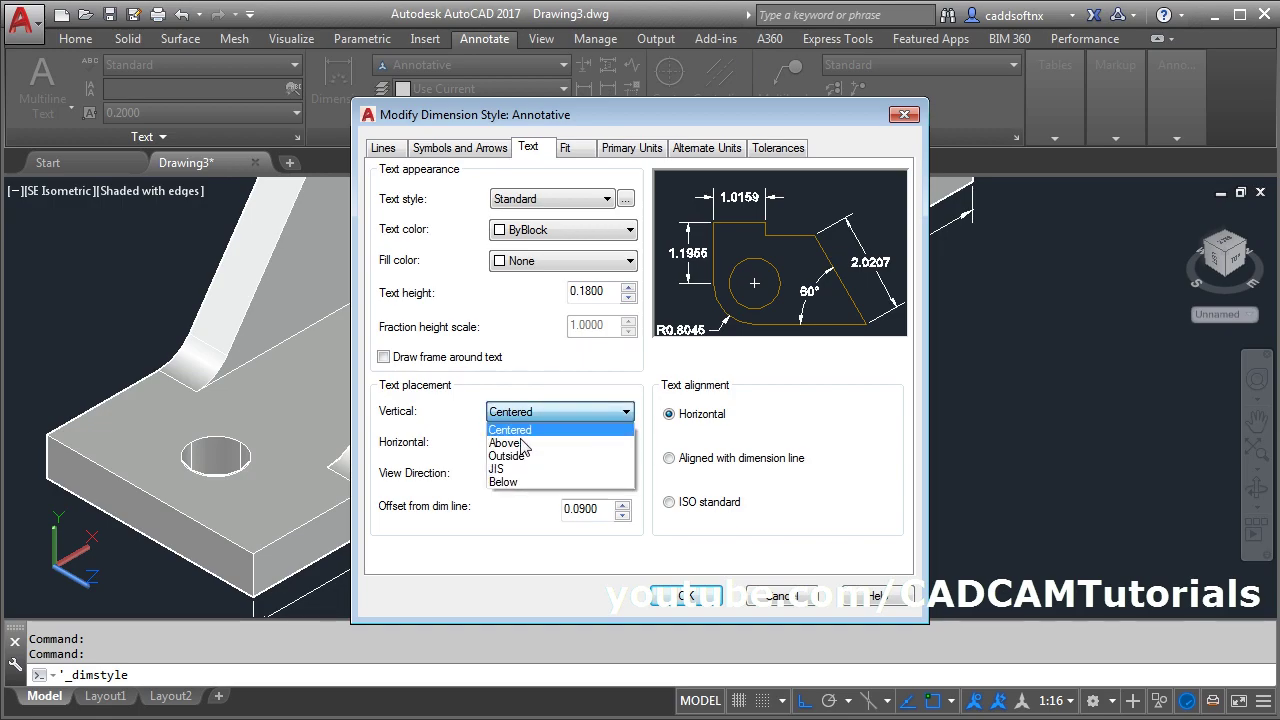
{"action": "left_click", "coordinate": [524, 438]}
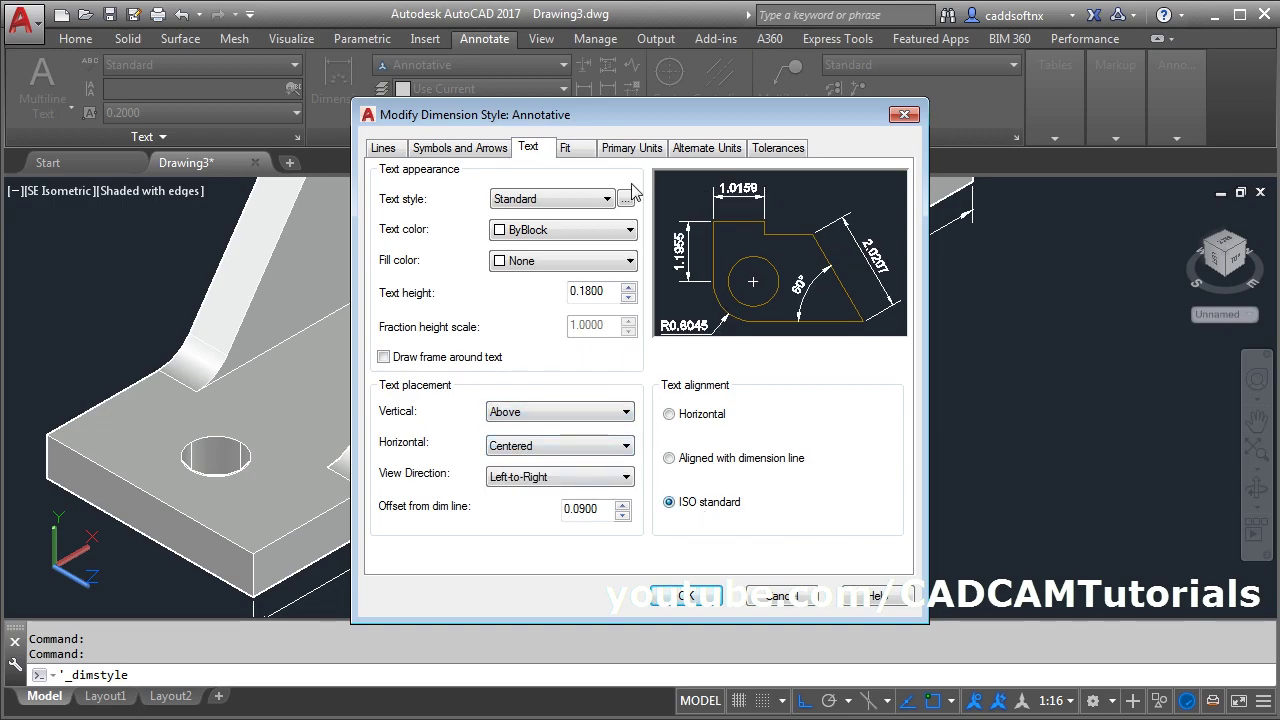
Set the Annotative style's linear dimension precision to 0 and save the style changes.
{"action": "left_click", "coordinate": [568, 149]}
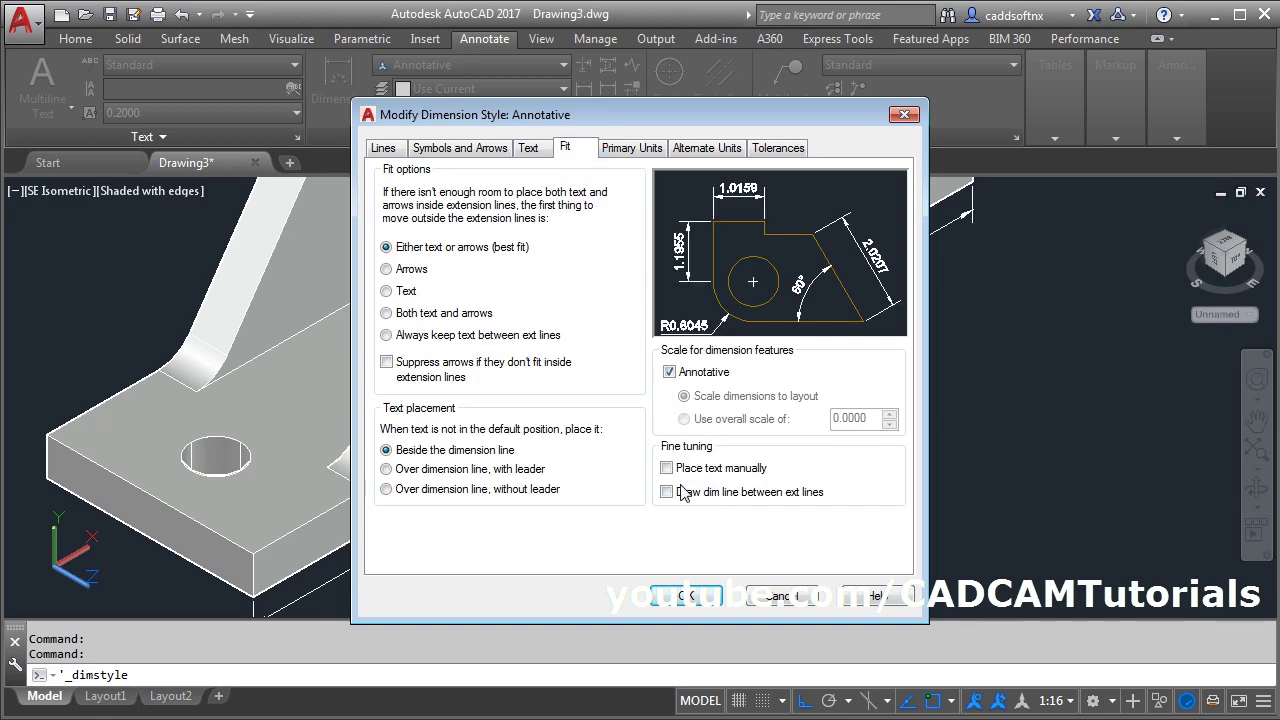
{"action": "left_click", "coordinate": [640, 150]}
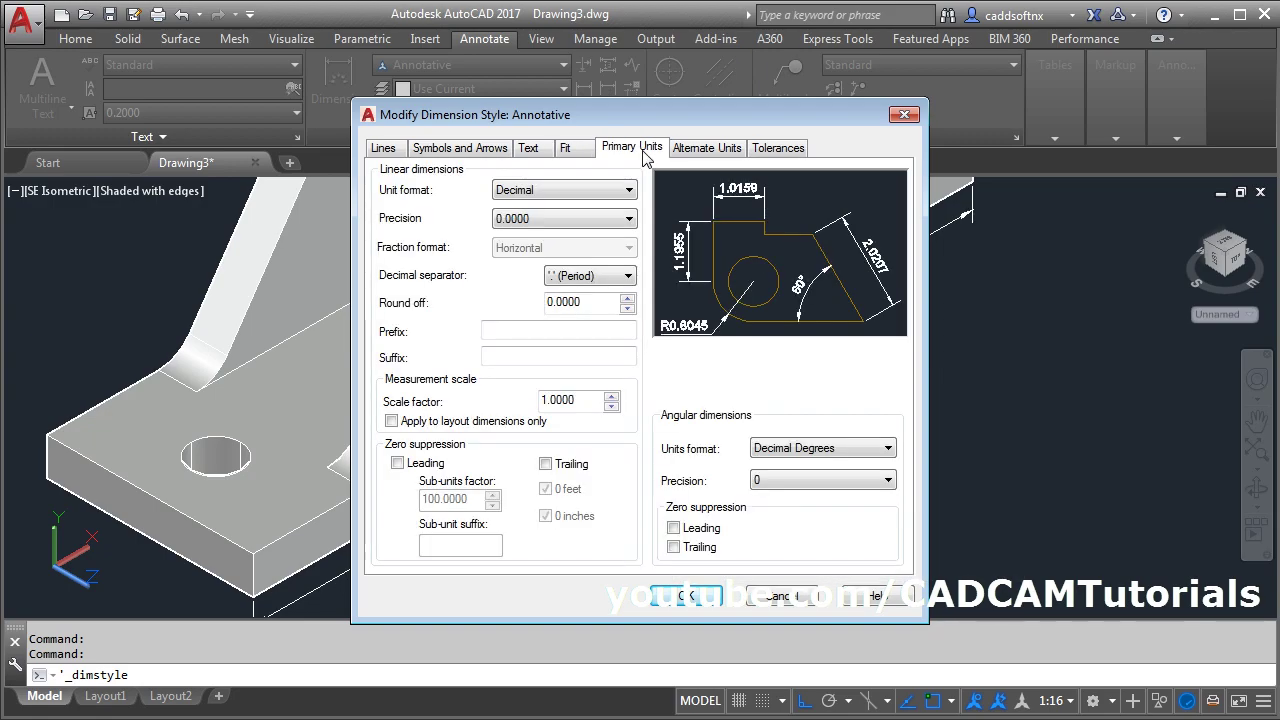
{"action": "left_click", "coordinate": [551, 220]}
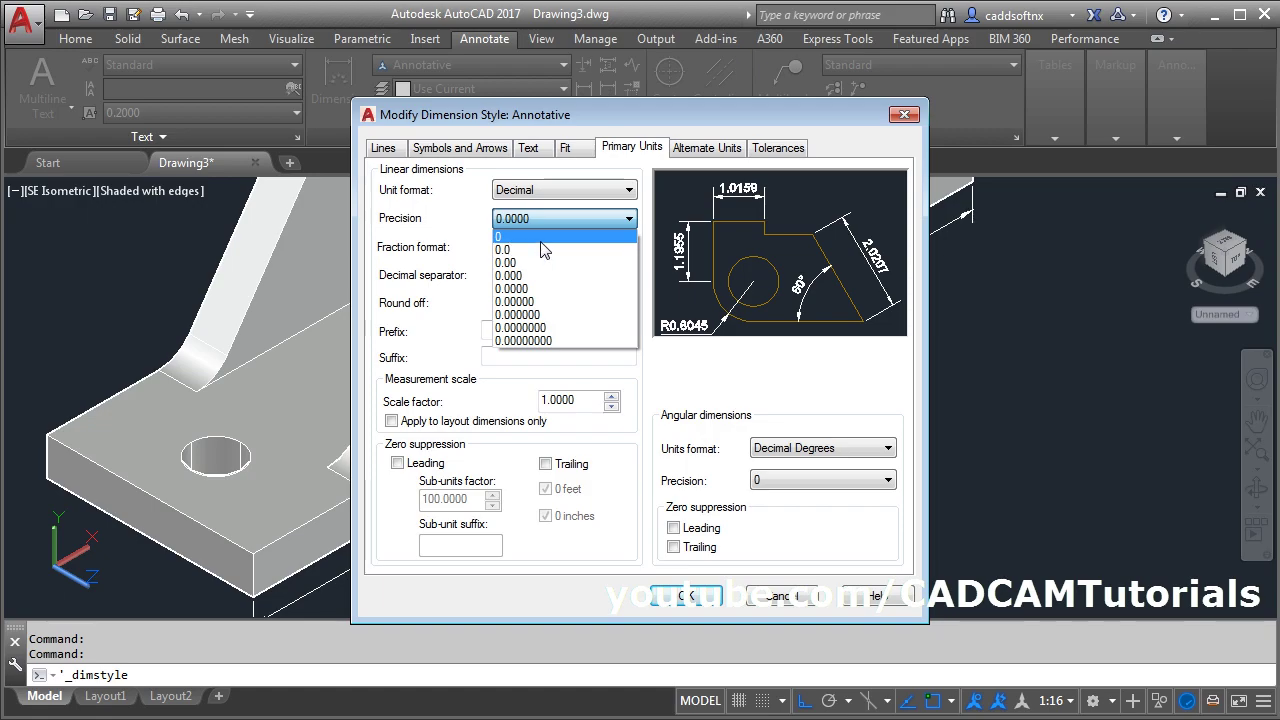
{"action": "left_click", "coordinate": [541, 240]}
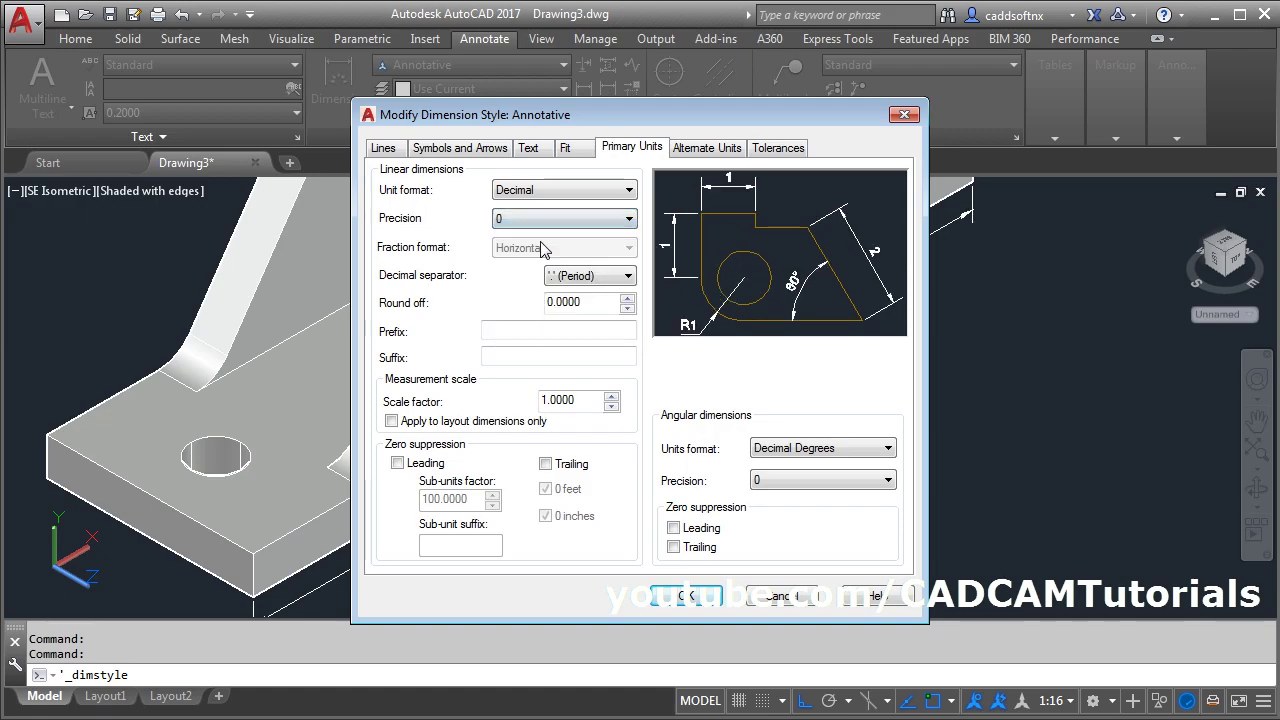
{"action": "left_click", "coordinate": [686, 597]}
{"action": "left_click", "coordinate": [762, 520]}
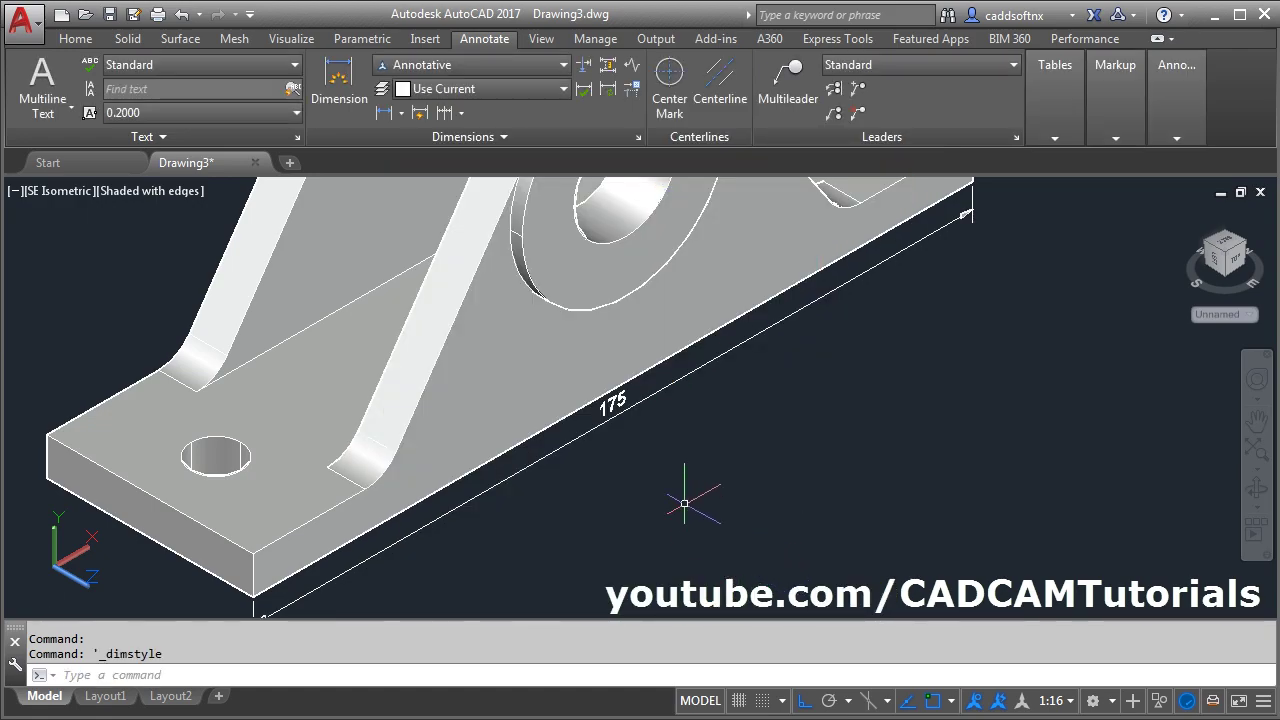
Dimension from the base plate's near upper front corner to the front rib's fillet, placing the dimension on the plate's front face.
{"action": "middle_click_drag", "start_coordinate": [677, 500], "coordinate": [694, 429]}
{"action": "scroll", "coordinate": [630, 420], "scroll_direction": "down", "scroll_amount": 3}
{"action": "scroll", "coordinate": [630, 420], "scroll_direction": "up", "scroll_amount": 2}
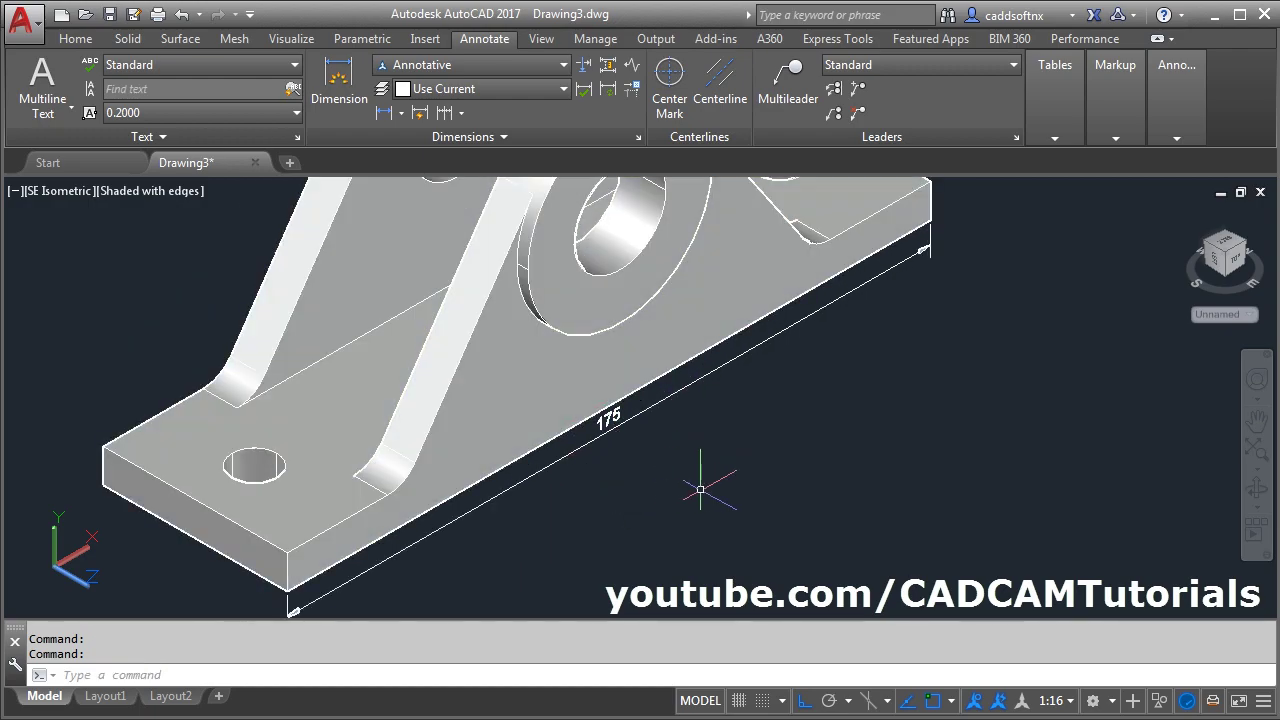
{"action": "middle_click_drag", "start_coordinate": [419, 439], "coordinate": [558, 314]}
{"action": "scroll", "coordinate": [558, 314], "scroll_direction": "up", "scroll_amount": 2}
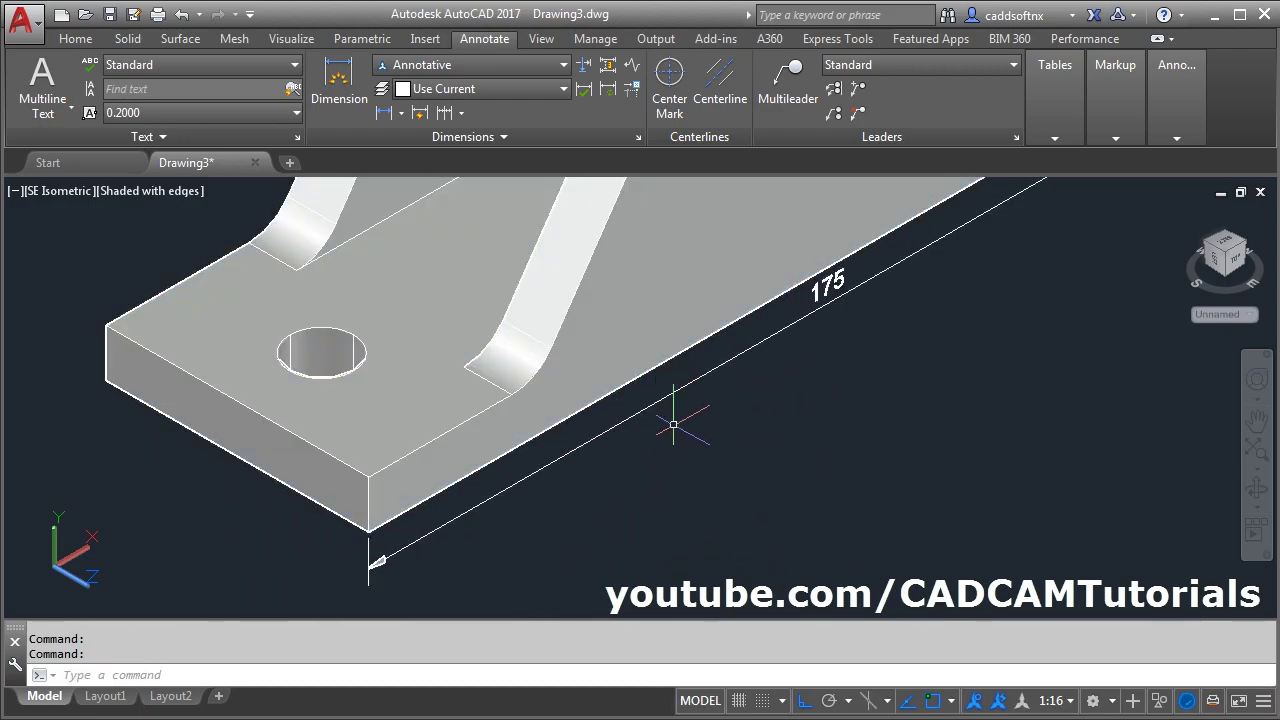
{"action": "left_click", "coordinate": [540, 300]}
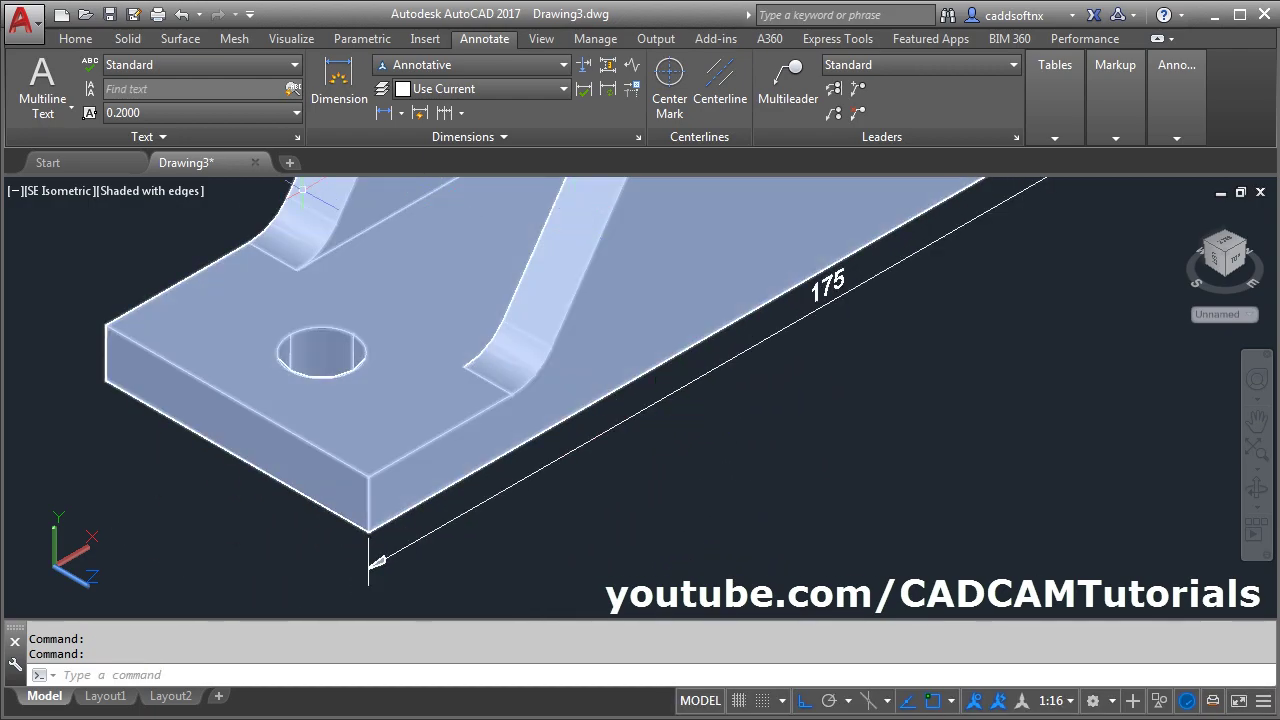
{"action": "left_click", "coordinate": [334, 91]}
{"action": "left_click", "coordinate": [368, 477]}
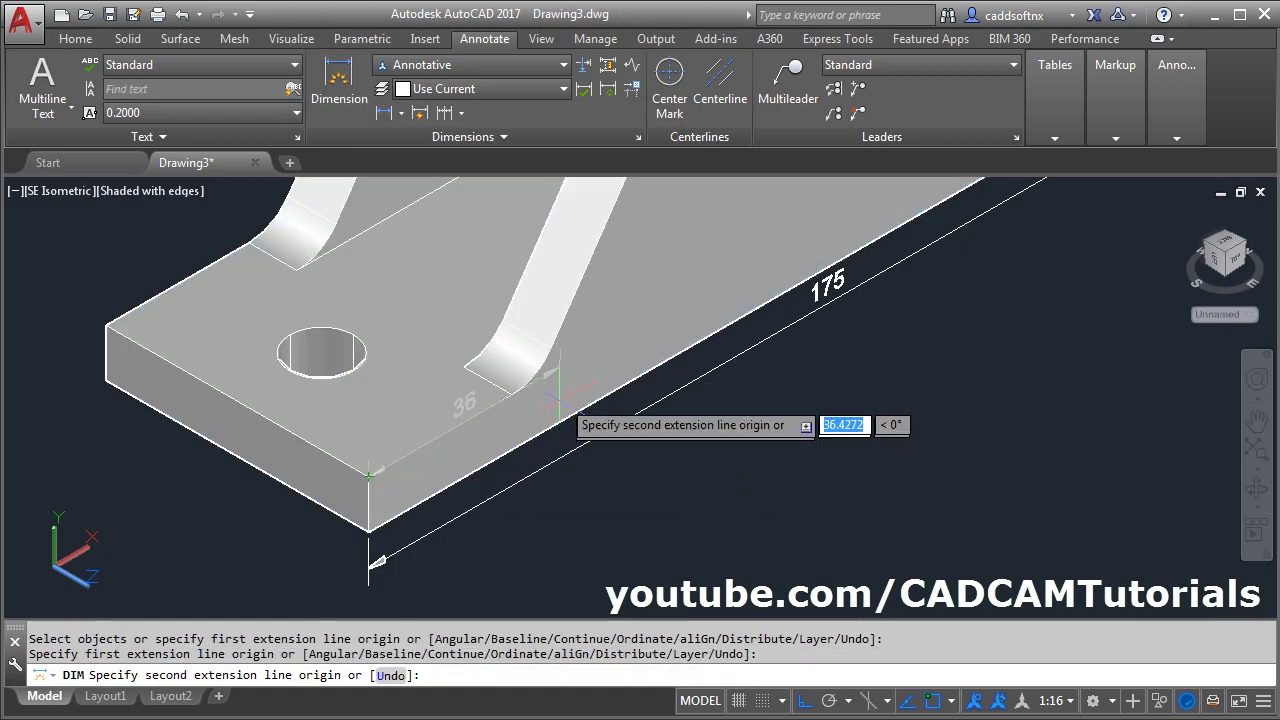
{"action": "scroll", "coordinate": [560, 440], "scroll_direction": "up", "scroll_amount": 4}
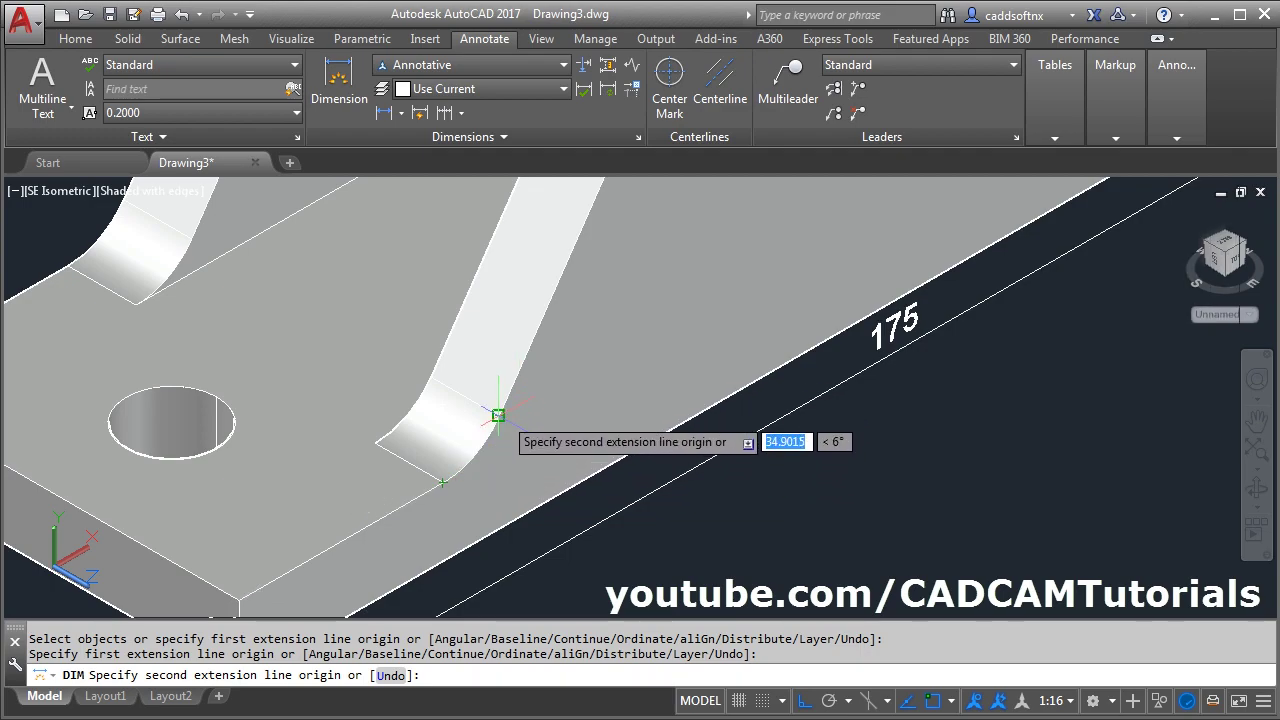
{"action": "scroll", "coordinate": [495, 480], "scroll_direction": "up", "scroll_amount": 4}
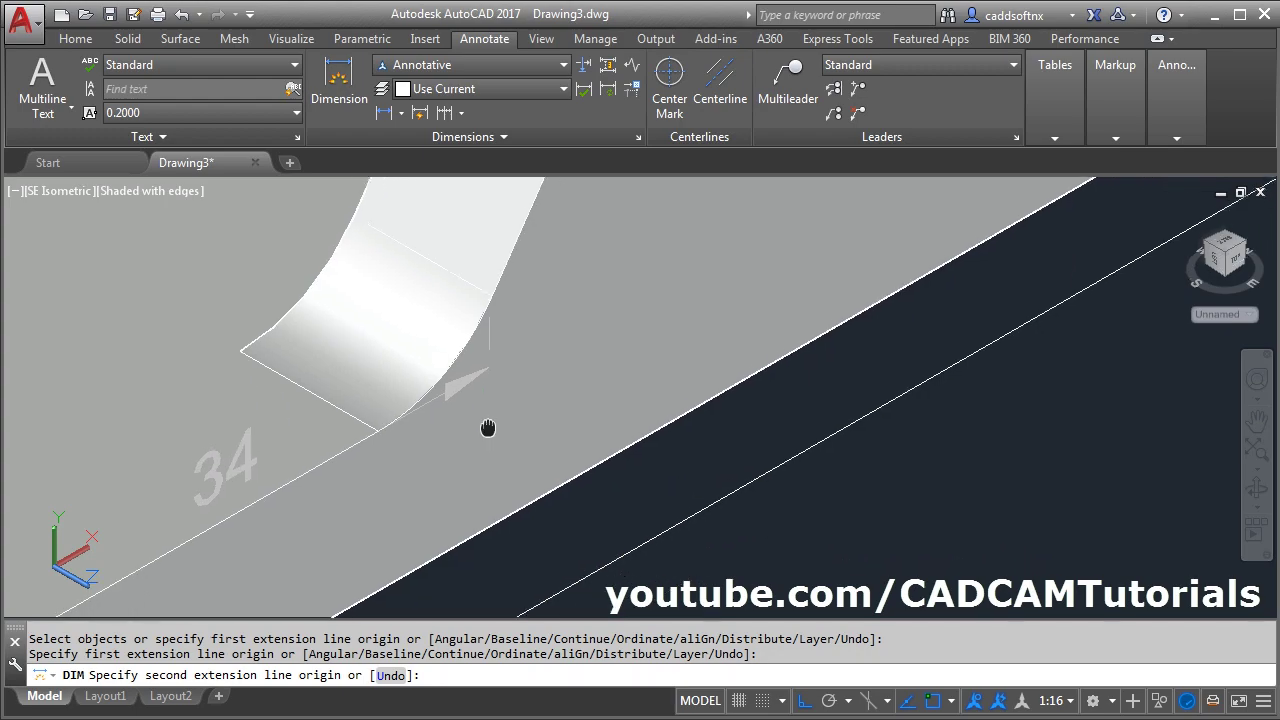
{"action": "middle_click_drag", "start_coordinate": [488, 428], "coordinate": [450, 455]}
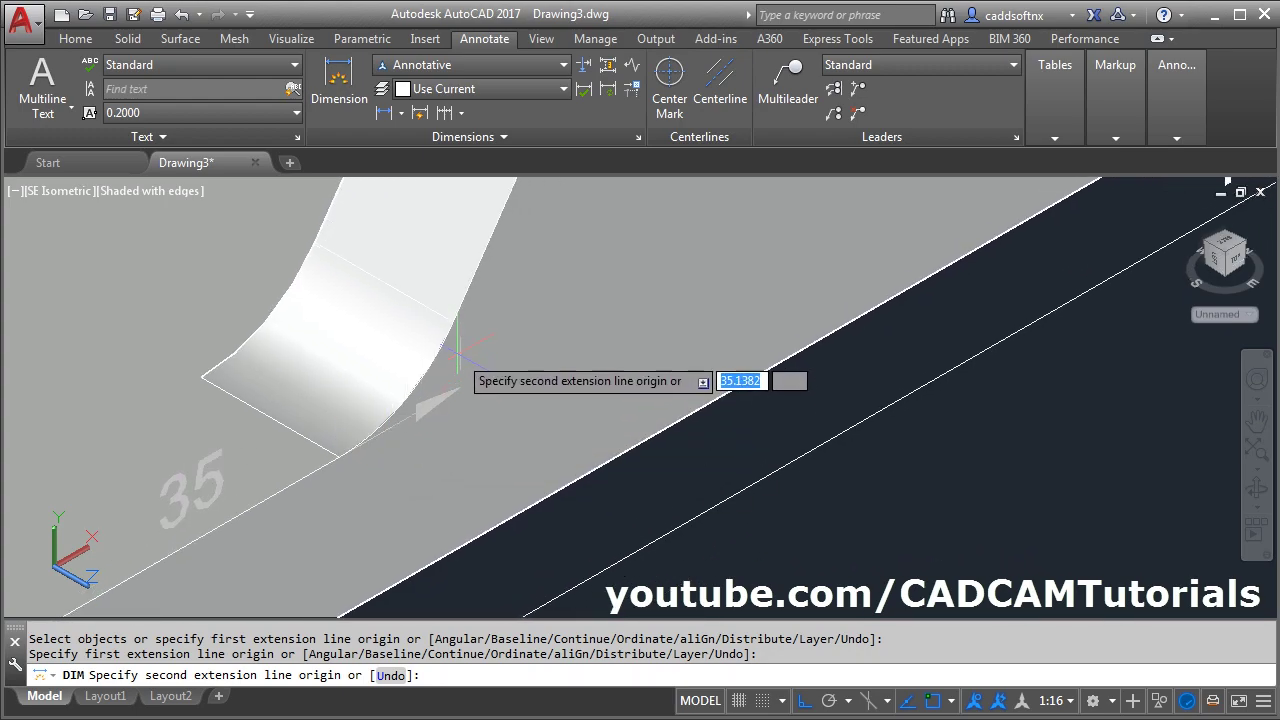
{"action": "left_click", "coordinate": [408, 419]}
{"action": "middle_click_drag", "start_coordinate": [397, 520], "coordinate": [637, 292]}
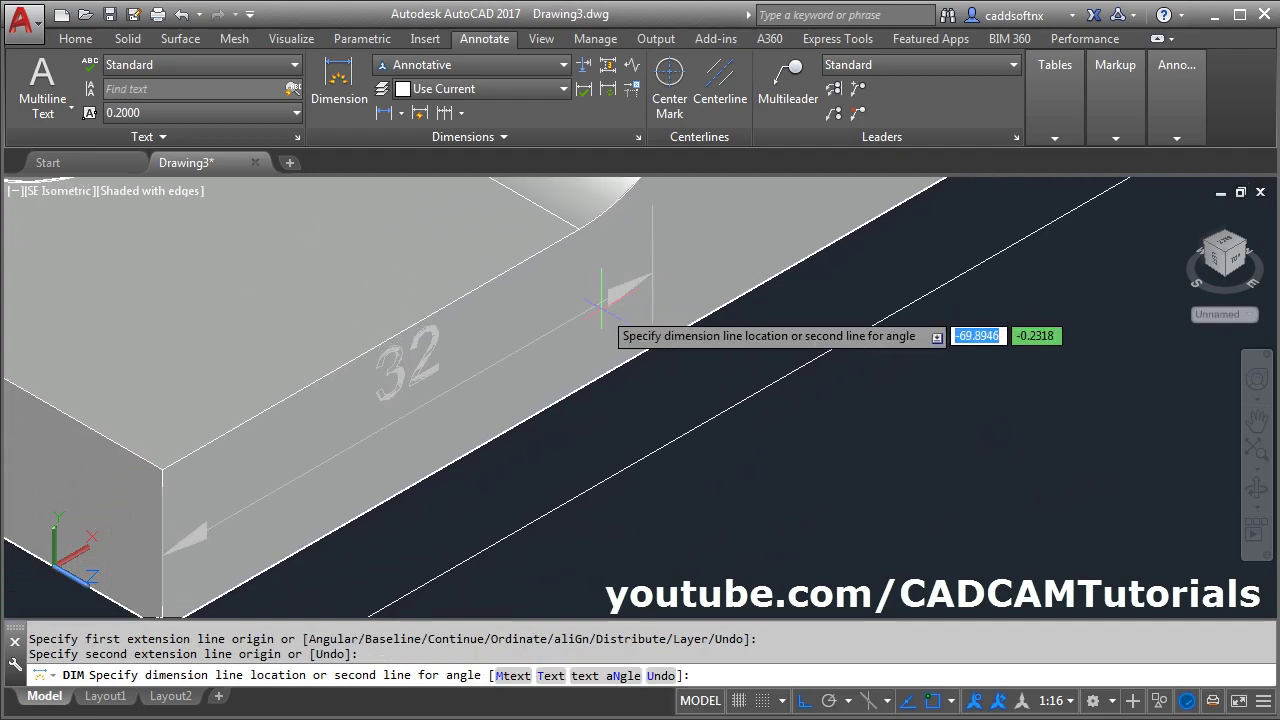
{"action": "left_click", "coordinate": [505, 352]}
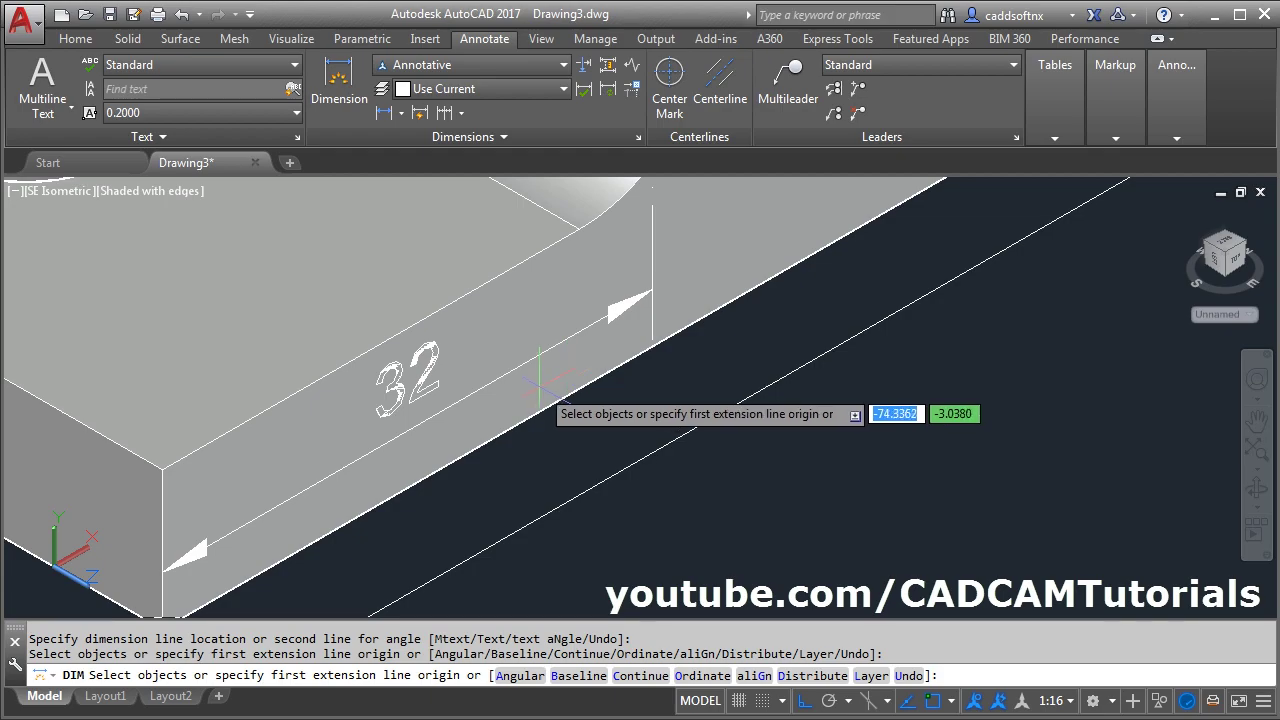
Dimension from the base plate's far upper front corner to the front rib's fillet, placing the dimension on the plate's front face.
{"action": "mouse_move", "coordinate": [727, 391]}
{"action": "middle_mouse_down"}
{"action": "mouse_move", "coordinate": [767, 412]}
{"action": "mouse_move", "coordinate": [726, 467]}
{"action": "middle_mouse_up"}
{"action": "scroll", "coordinate": [711, 457], "scroll_direction": "down", "scroll_amount": 1}
{"action": "middle_click_drag", "start_coordinate": [1053, 274], "coordinate": [429, 580]}
{"action": "middle_click_drag", "start_coordinate": [866, 320], "coordinate": [729, 434]}
{"action": "scroll", "coordinate": [670, 326], "scroll_direction": "up", "scroll_amount": 2}
{"action": "left_click", "coordinate": [750, 276]}
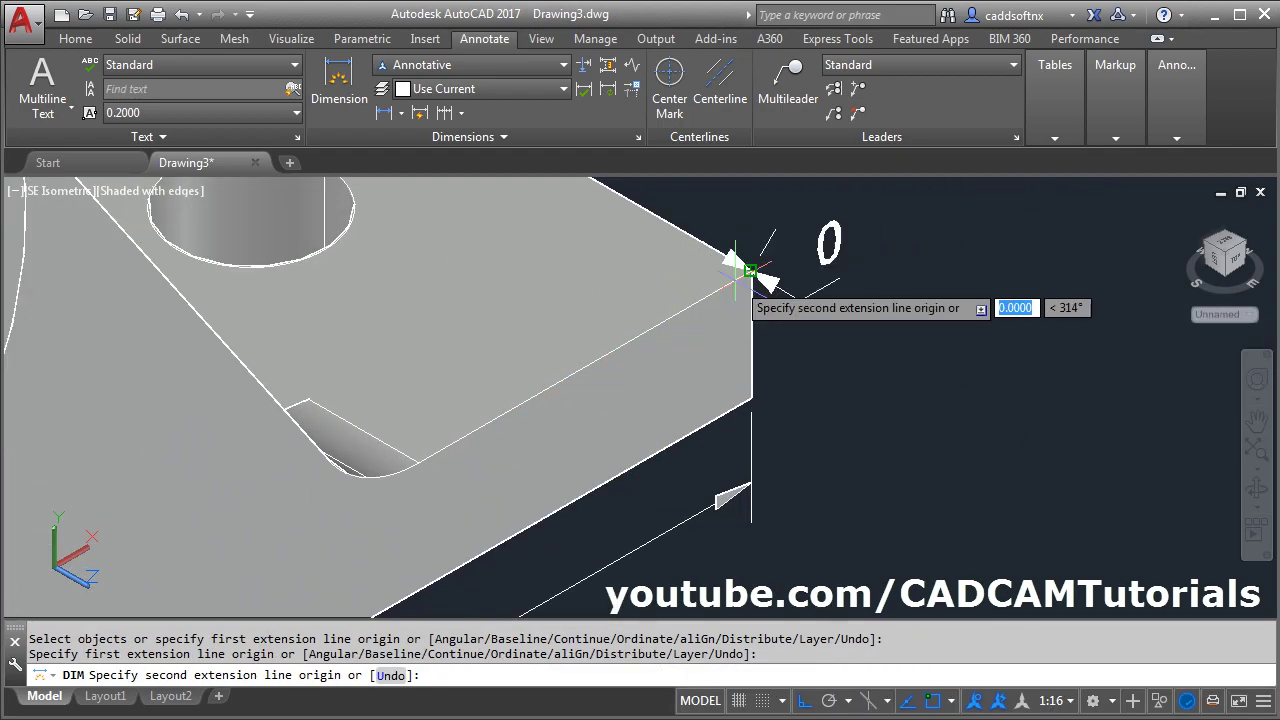
{"action": "scroll", "coordinate": [472, 455], "scroll_direction": "up", "scroll_amount": 3}
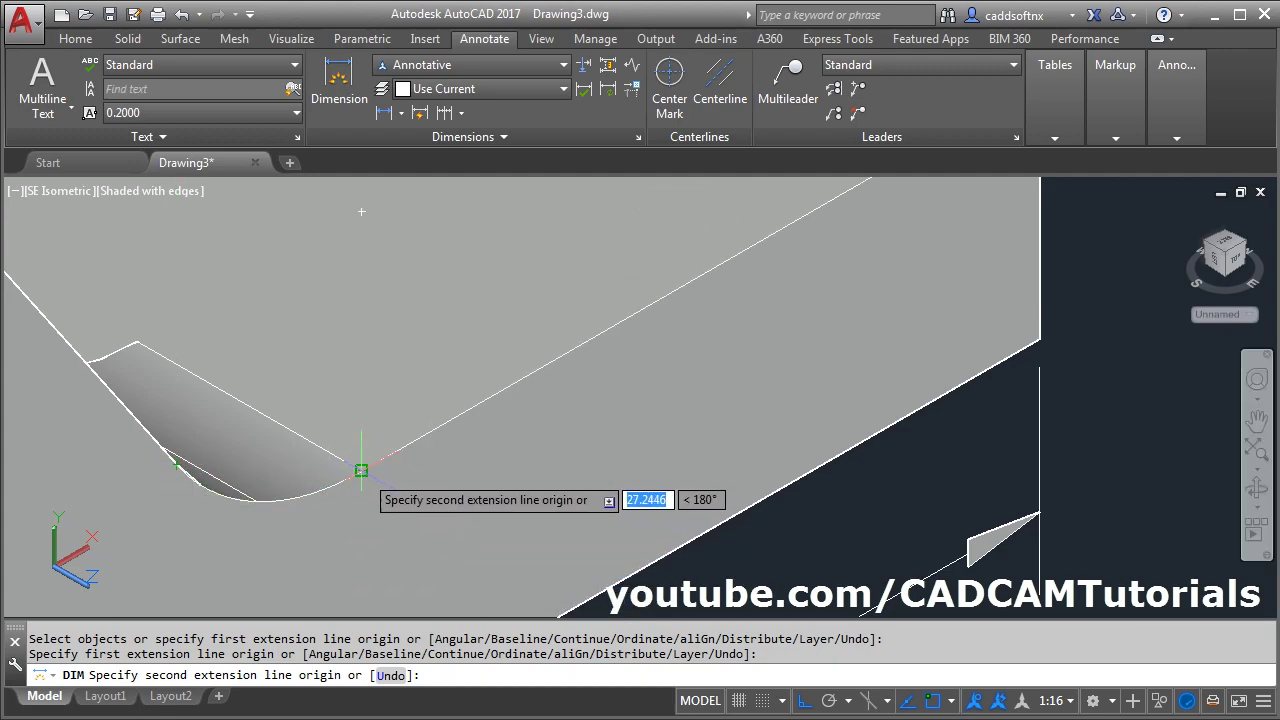
{"action": "left_click", "coordinate": [242, 540]}
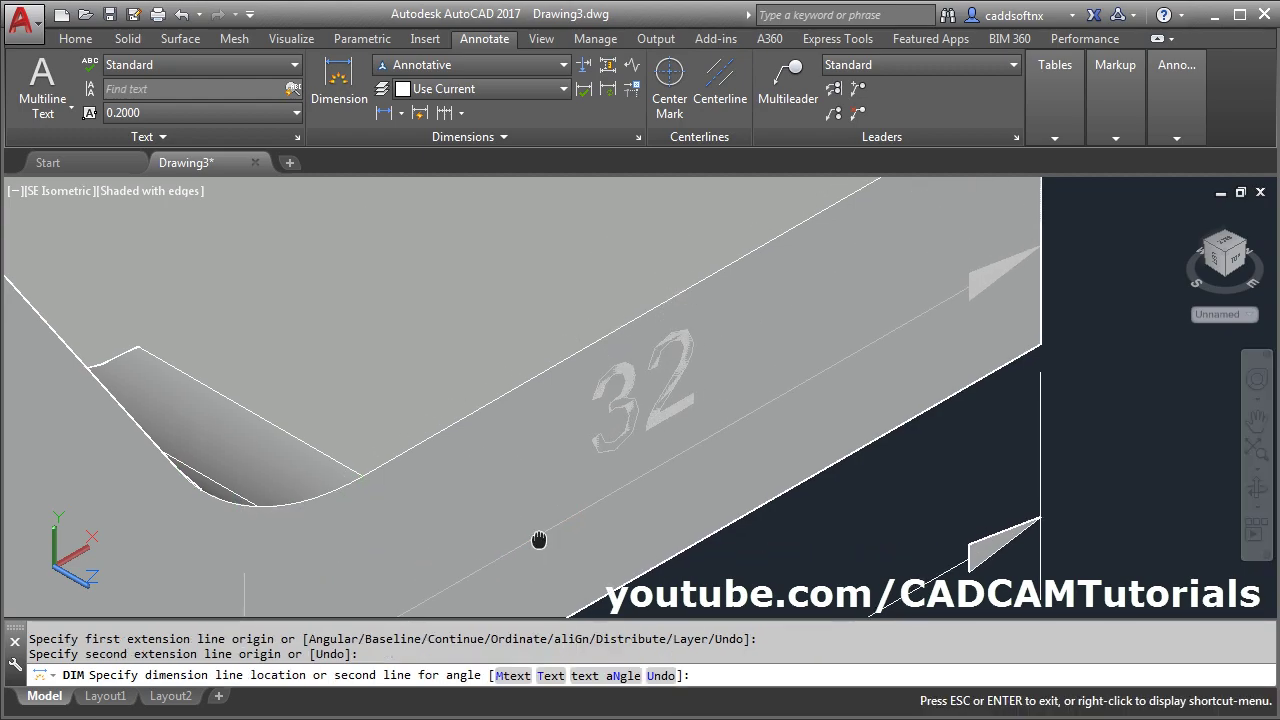
{"action": "middle_click_drag", "start_coordinate": [539, 540], "coordinate": [550, 420]}
{"action": "left_click", "coordinate": [651, 366]}
{"action": "scroll", "coordinate": [799, 449], "scroll_direction": "down", "scroll_amount": 2}
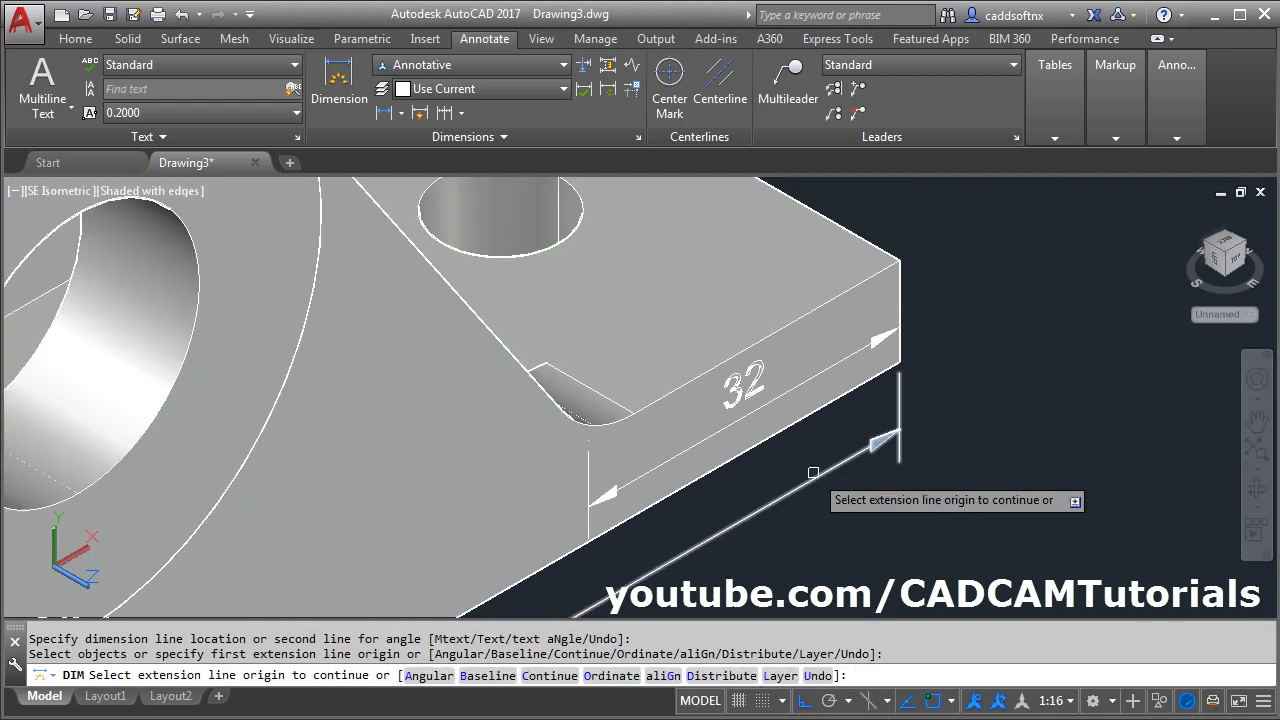
{"action": "key", "text": "Escape"}
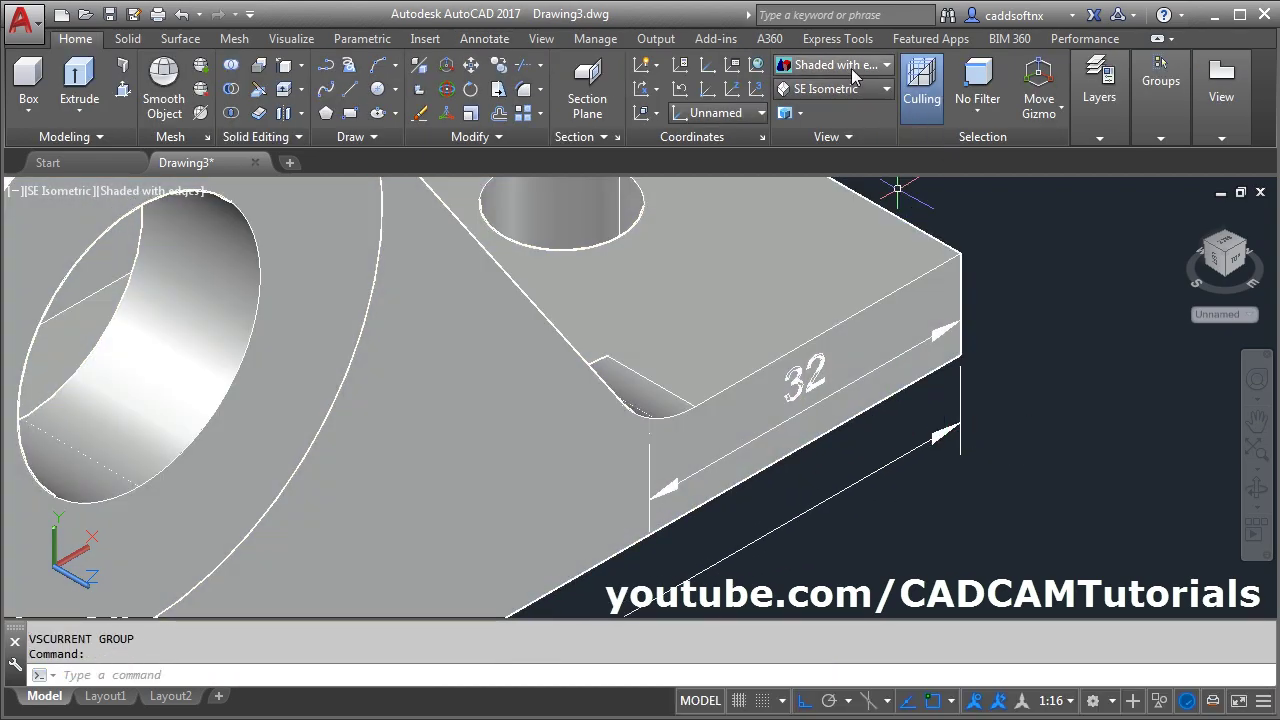
Change the model's visual style to Hidden.
{"action": "left_click", "coordinate": [855, 65]}
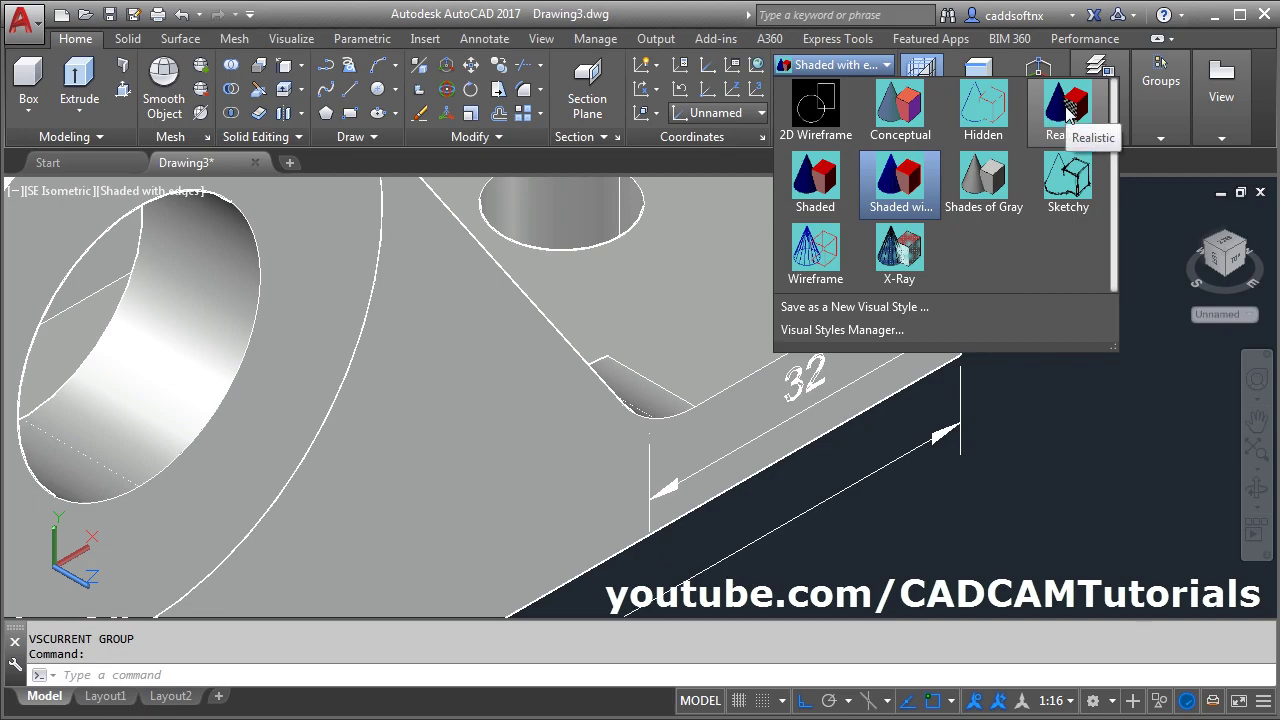
{"action": "left_click", "coordinate": [983, 118]}
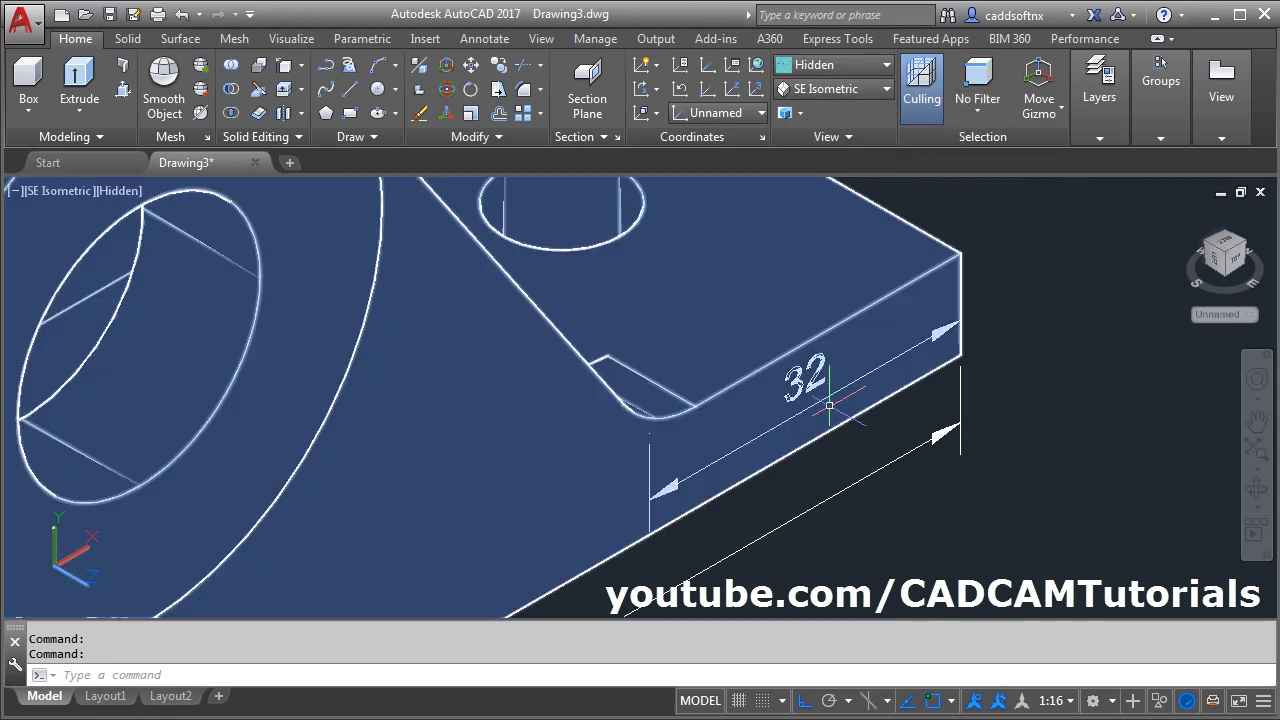
{"action": "scroll", "coordinate": [829, 406], "scroll_direction": "down", "scroll_amount": 2}
{"action": "middle_click_drag", "start_coordinate": [439, 529], "coordinate": [639, 506]}
{"action": "key", "text": "Escape"}
{"action": "middle_click_drag", "start_coordinate": [781, 383], "coordinate": [768, 358]}
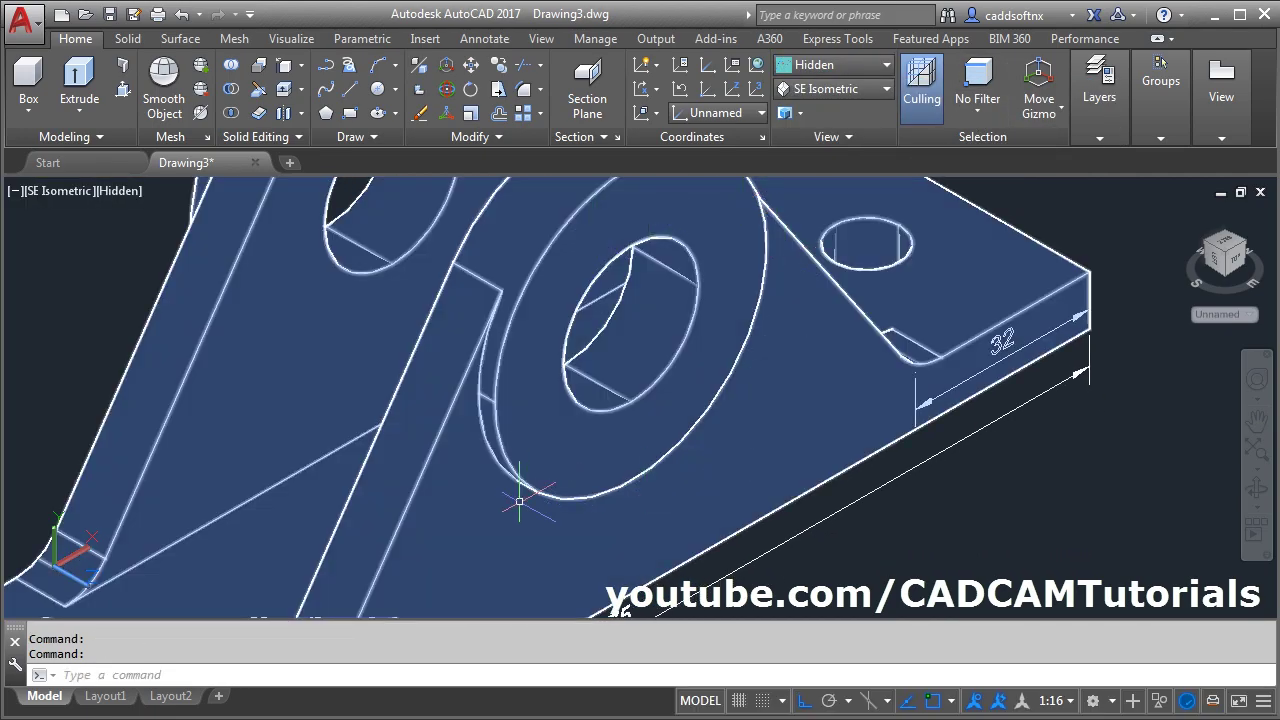
Dimension the front boss's outer width between the opposite side quadrants of its circular edge, placing the dimension below the boss.
{"action": "left_click", "coordinate": [480, 39]}
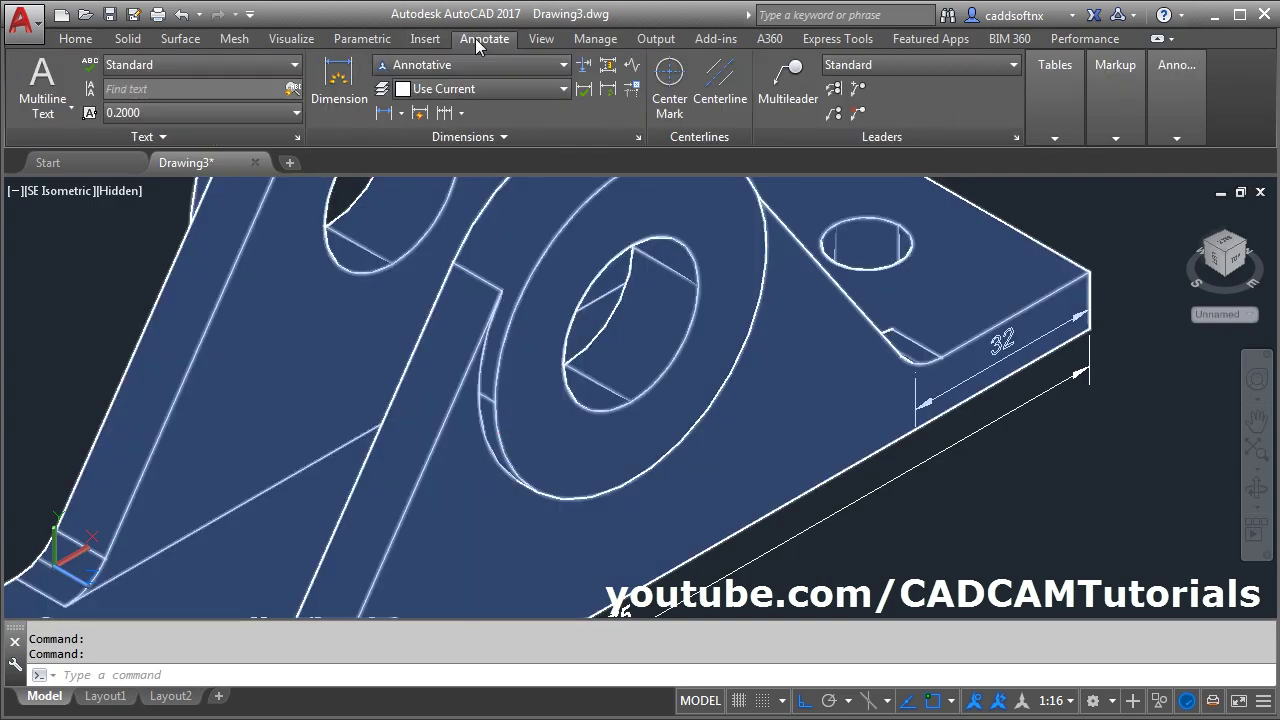
{"action": "left_click", "coordinate": [339, 82]}
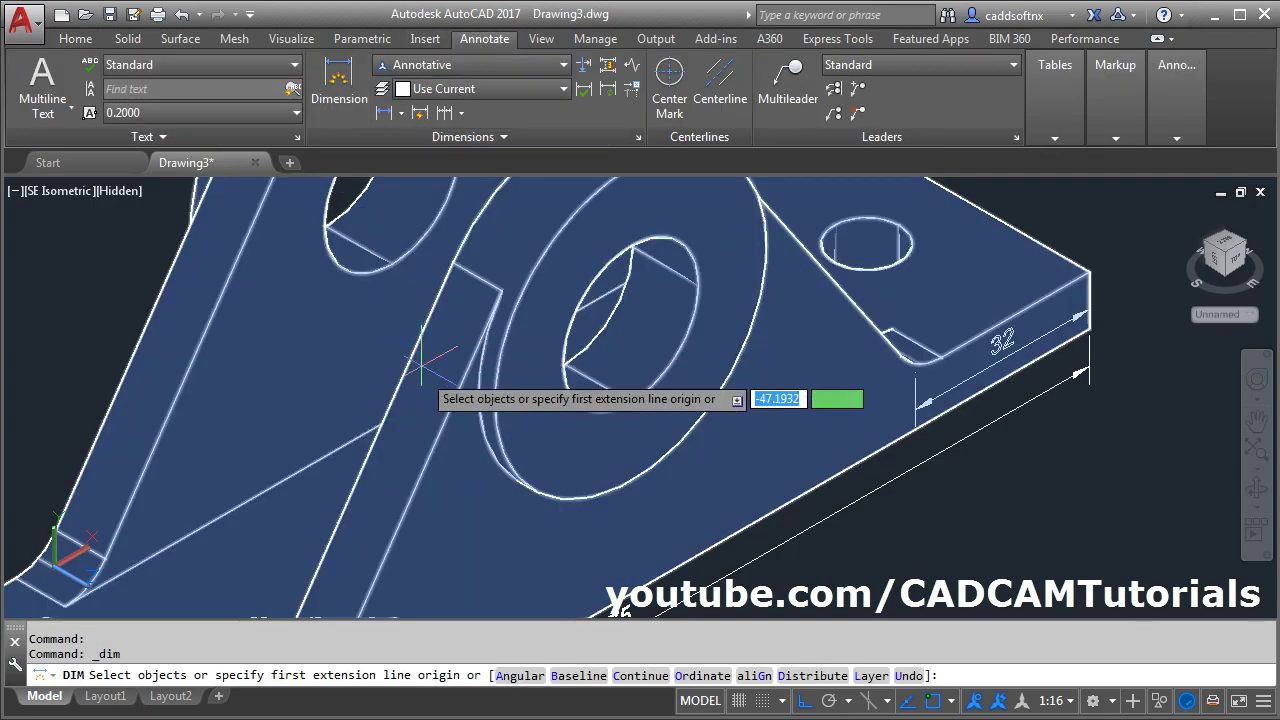
{"action": "scroll", "coordinate": [478, 427], "scroll_direction": "up", "scroll_amount": 2}
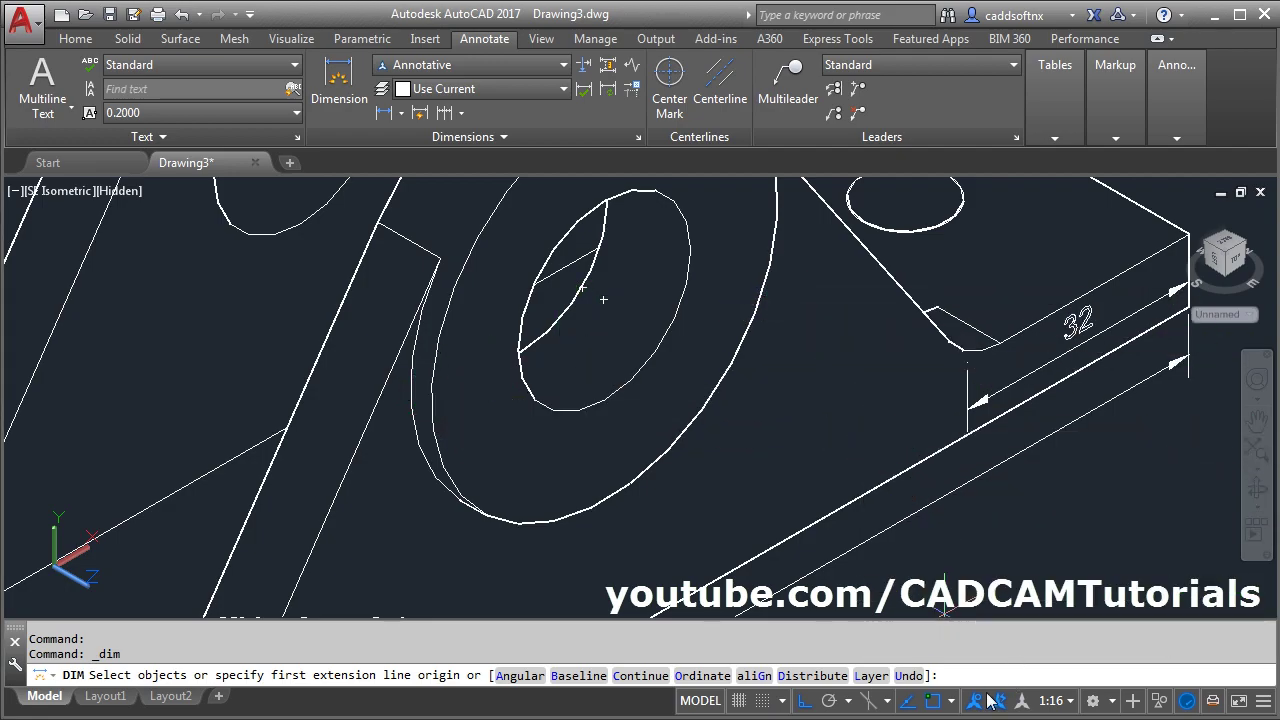
{"action": "left_click", "coordinate": [951, 703]}
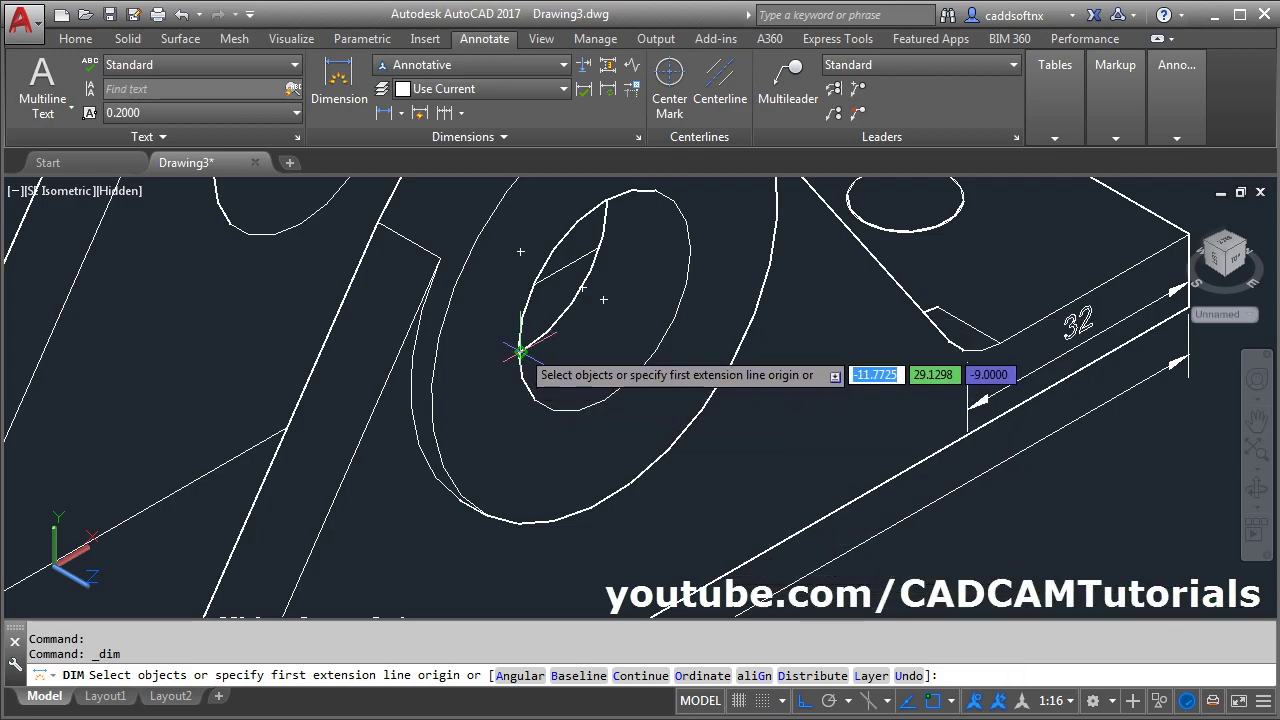
{"action": "left_click", "coordinate": [430, 400]}
{"action": "scroll", "coordinate": [430, 420], "scroll_direction": "down", "scroll_amount": 3}
{"action": "middle_click_drag", "start_coordinate": [663, 386], "coordinate": [698, 421]}
{"action": "left_click", "coordinate": [667, 316]}
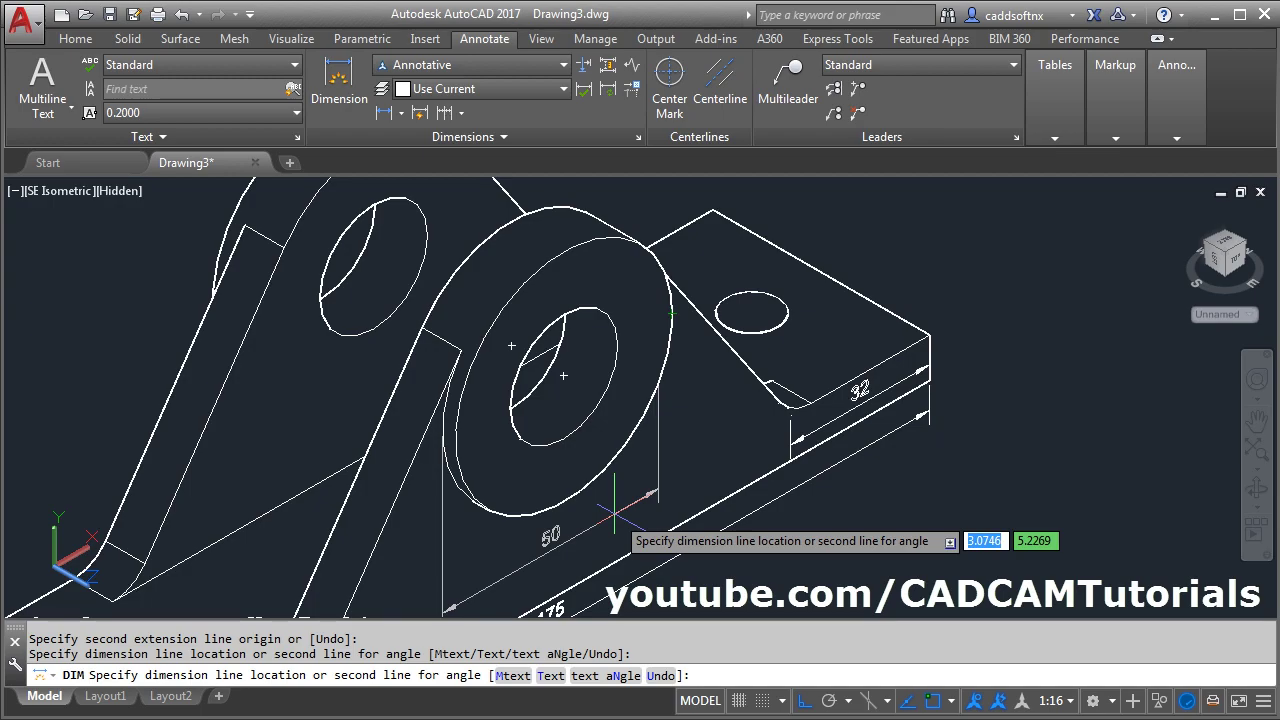
{"action": "left_click", "coordinate": [611, 510]}
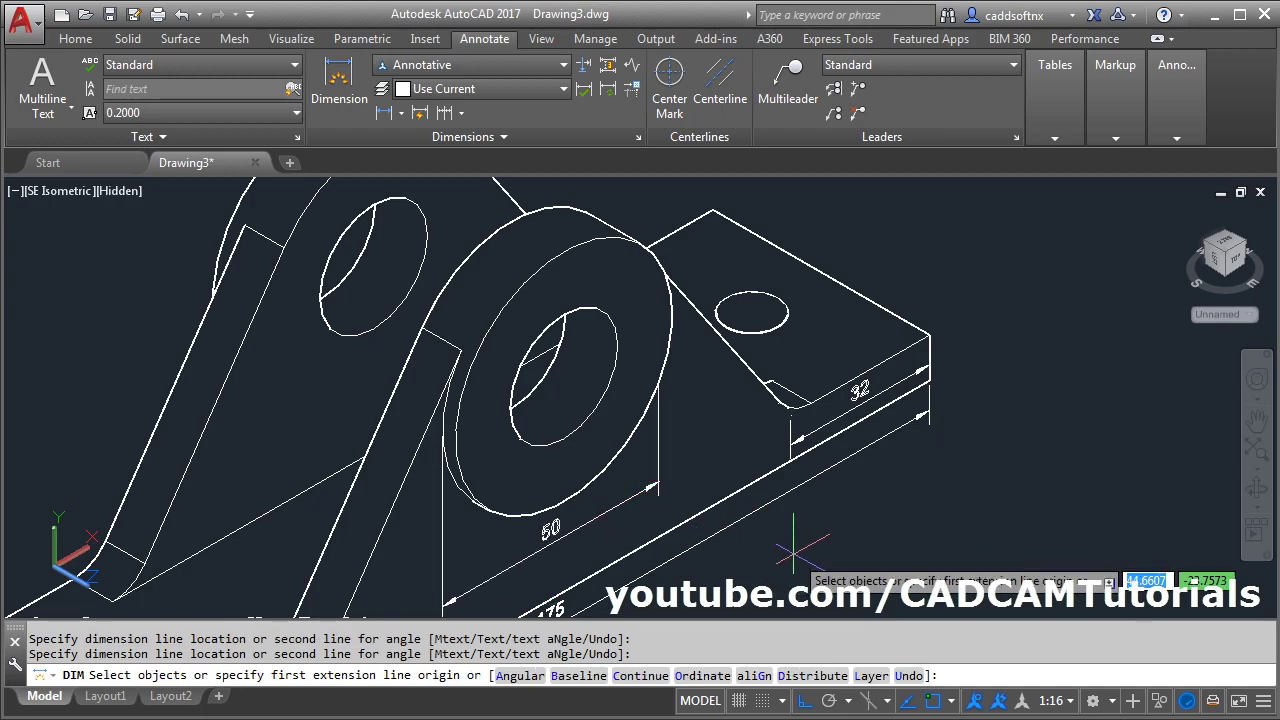
{"action": "middle_click_drag", "start_coordinate": [758, 529], "coordinate": [800, 484]}
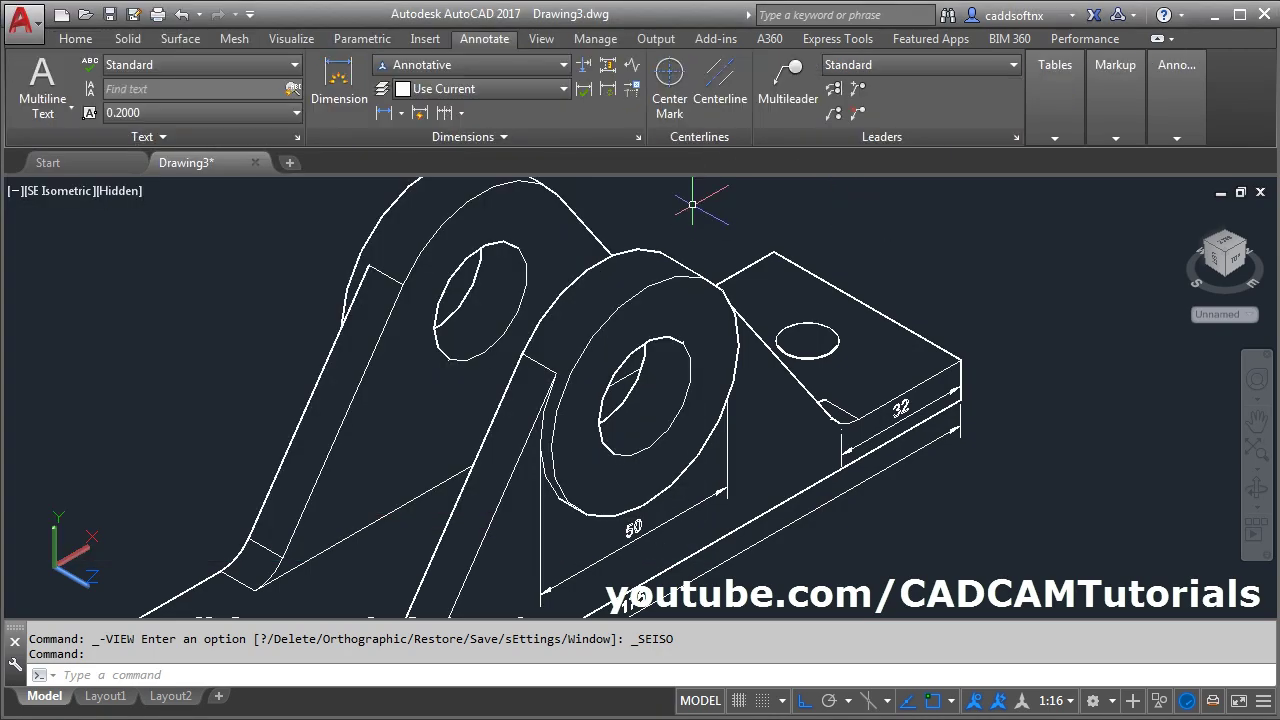
Align the UCS with the ring-shaped front face of the front boss using the Face option.
{"action": "left_click", "coordinate": [76, 39]}
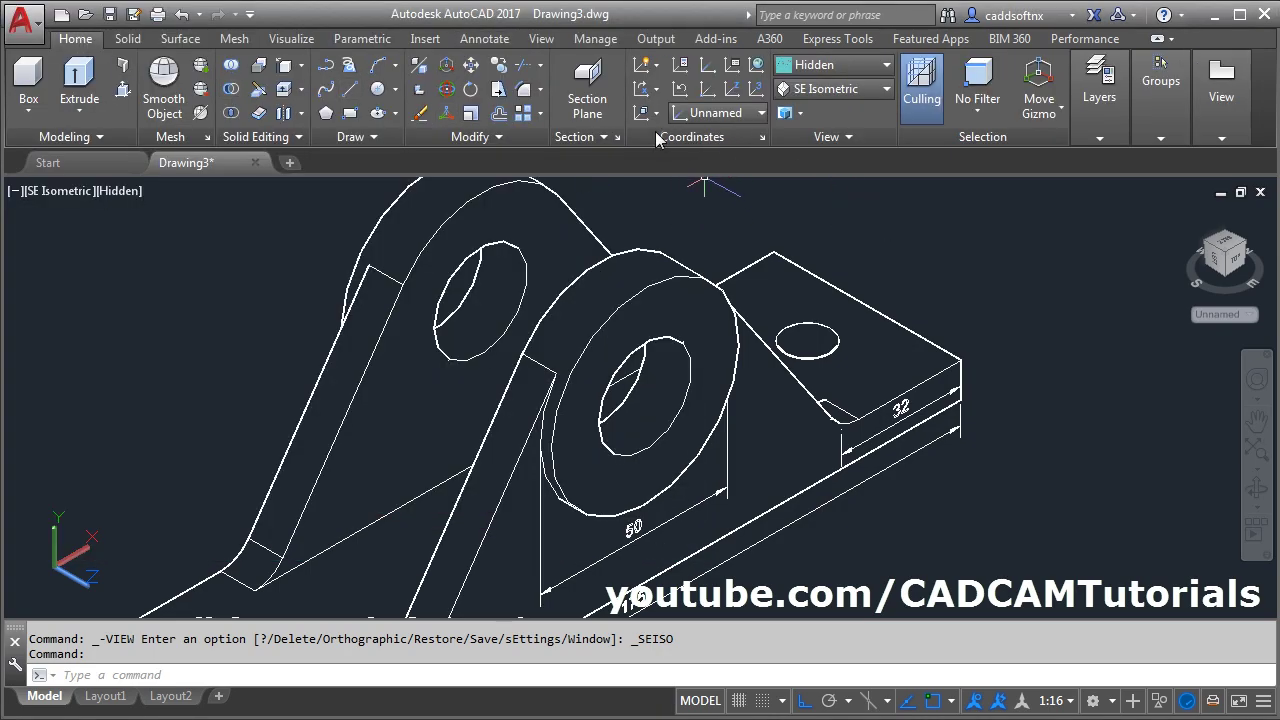
{"action": "left_click", "coordinate": [657, 114]}
{"action": "left_click", "coordinate": [650, 219]}
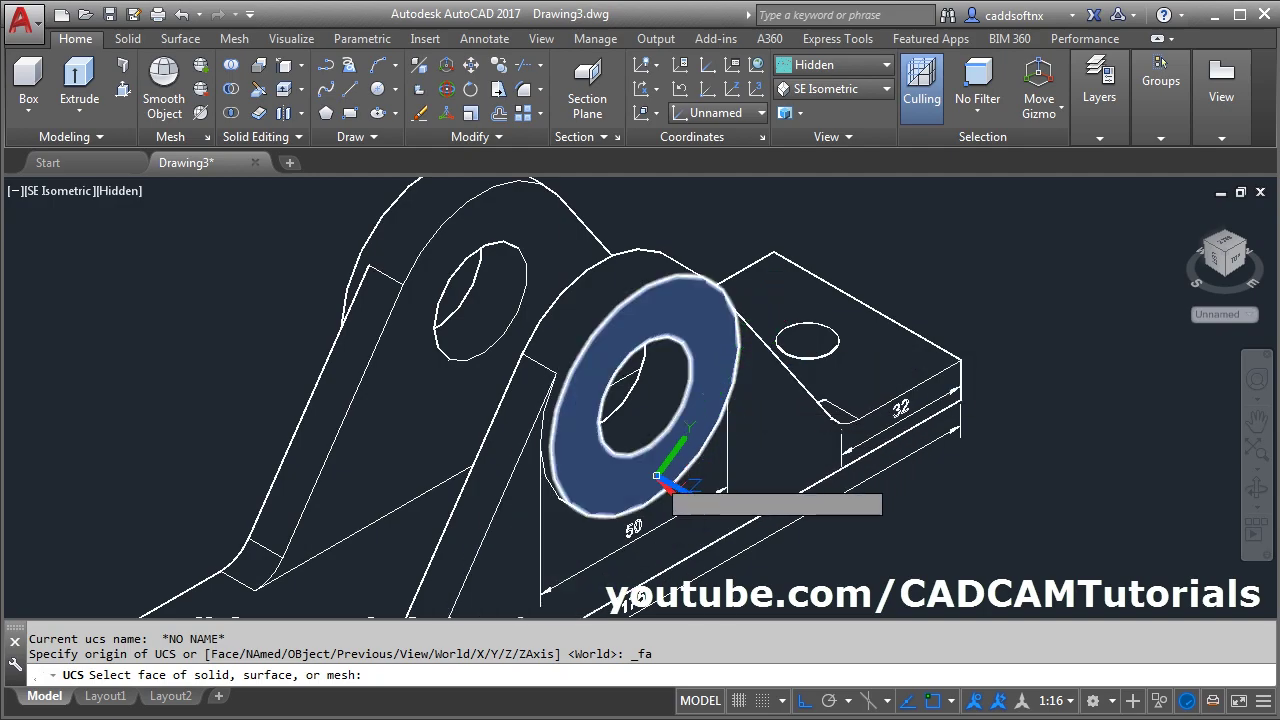
{"action": "left_click", "coordinate": [600, 485]}
{"action": "key", "text": "Return"}
{"action": "scroll", "coordinate": [751, 320], "scroll_direction": "down", "scroll_amount": 1}
{"action": "middle_click_drag", "start_coordinate": [751, 320], "coordinate": [671, 365]}
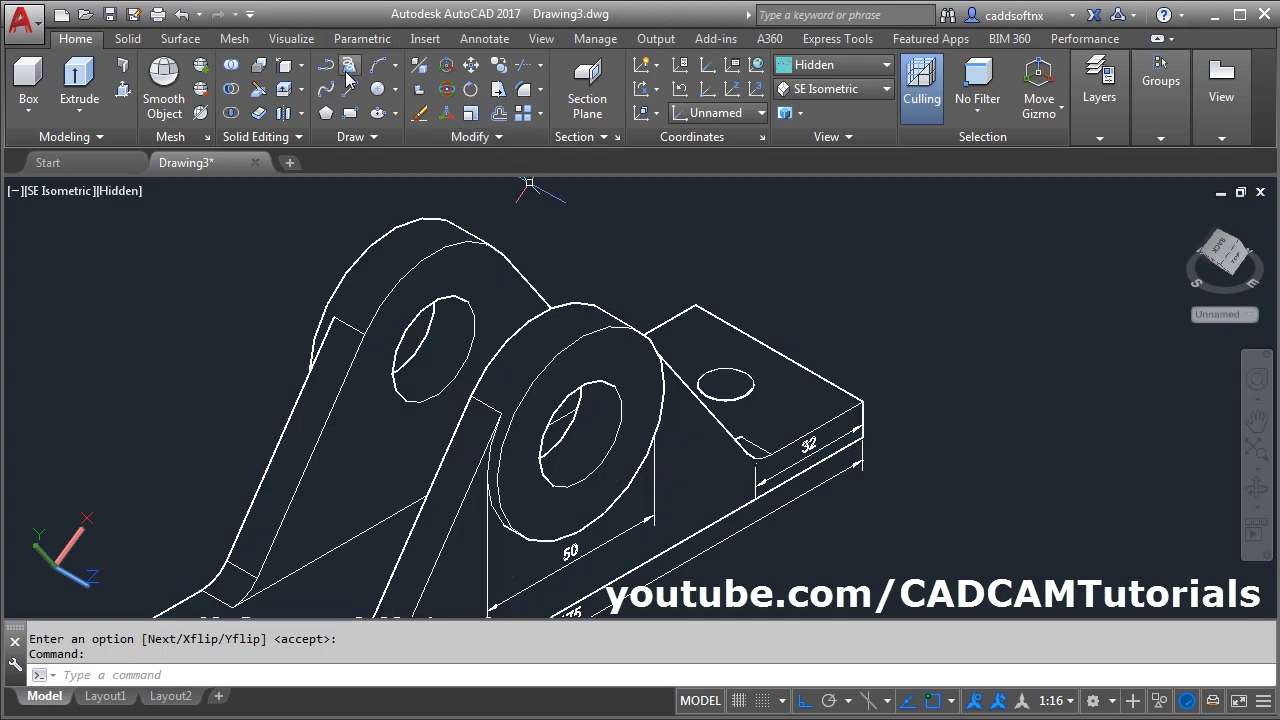
Add a diameter dimension to the front boss's hole, placing its text inside the hole.
{"action": "left_click", "coordinate": [486, 40]}
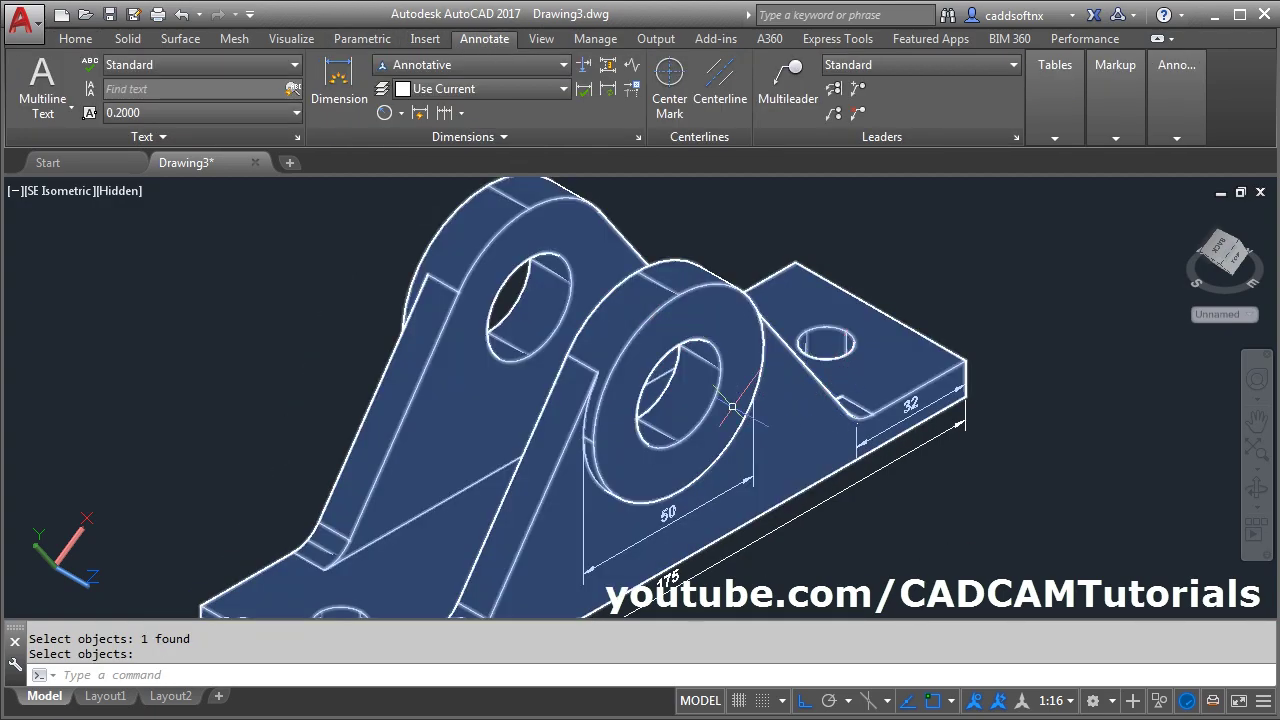
{"action": "left_click", "coordinate": [402, 113]}
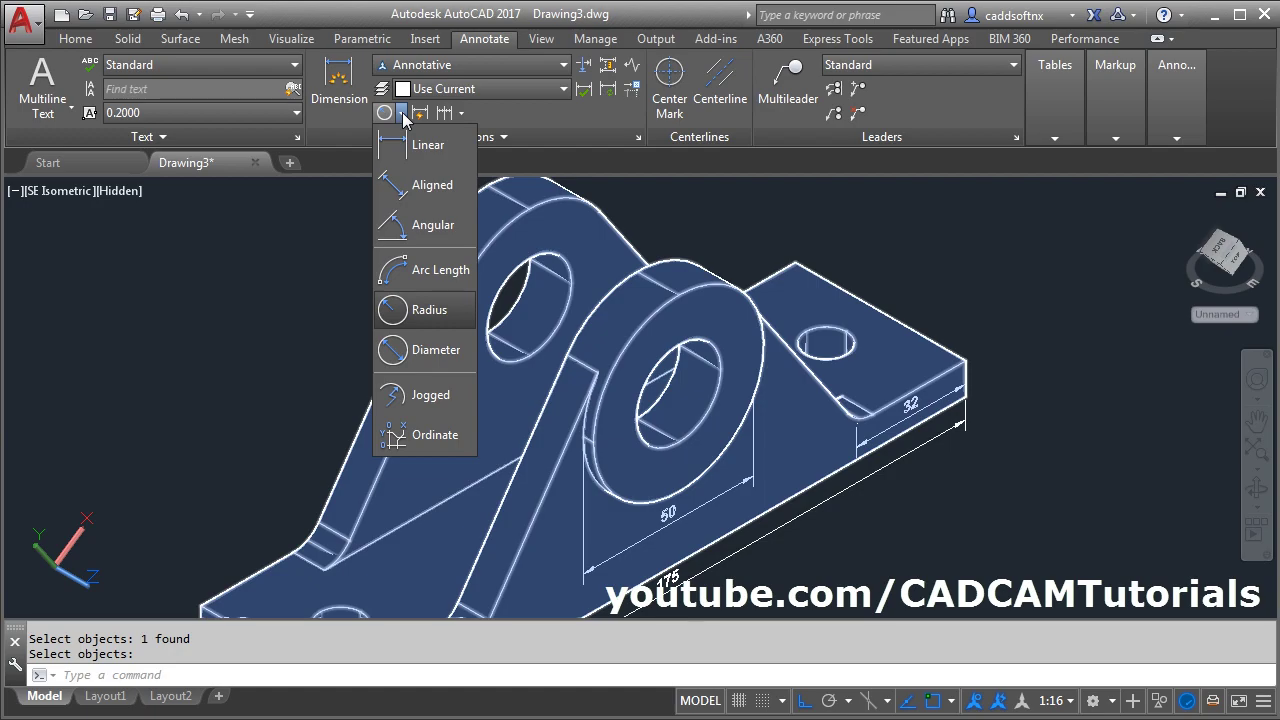
{"action": "left_click", "coordinate": [436, 349]}
{"action": "scroll", "coordinate": [703, 326], "scroll_direction": "up", "scroll_amount": 2}
{"action": "left_click", "coordinate": [701, 329]}
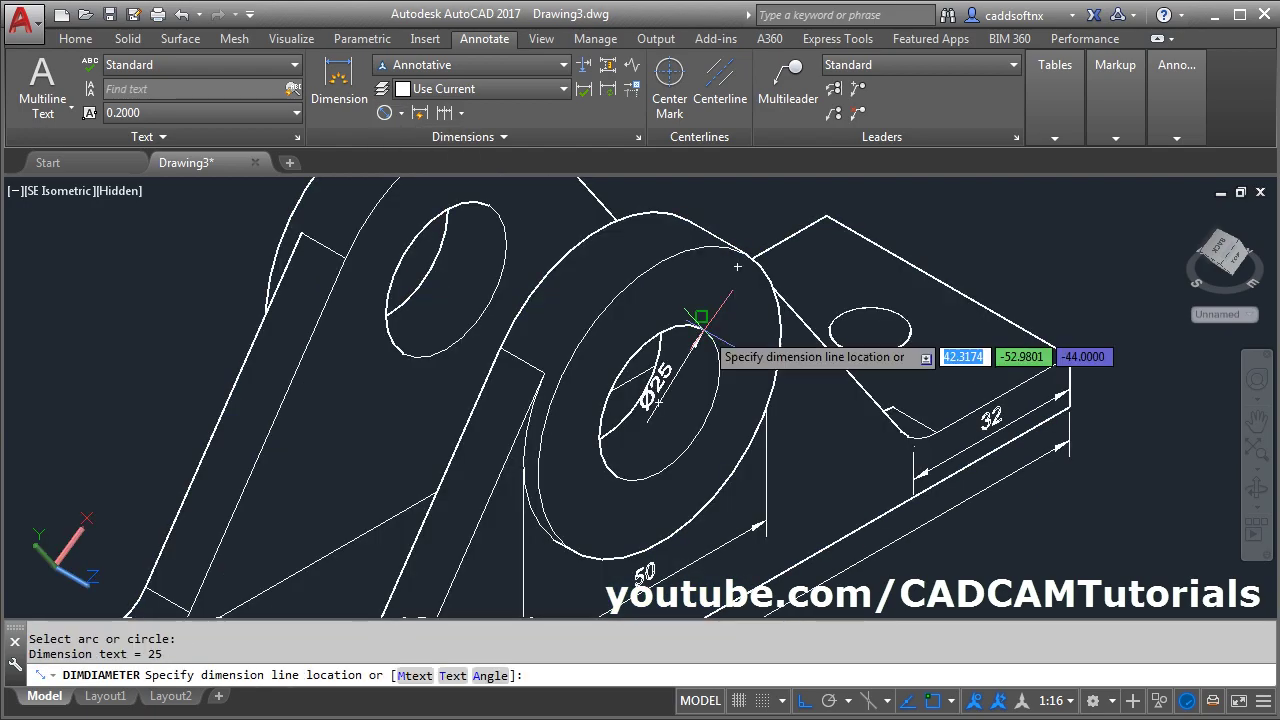
{"action": "left_click", "coordinate": [690, 400]}
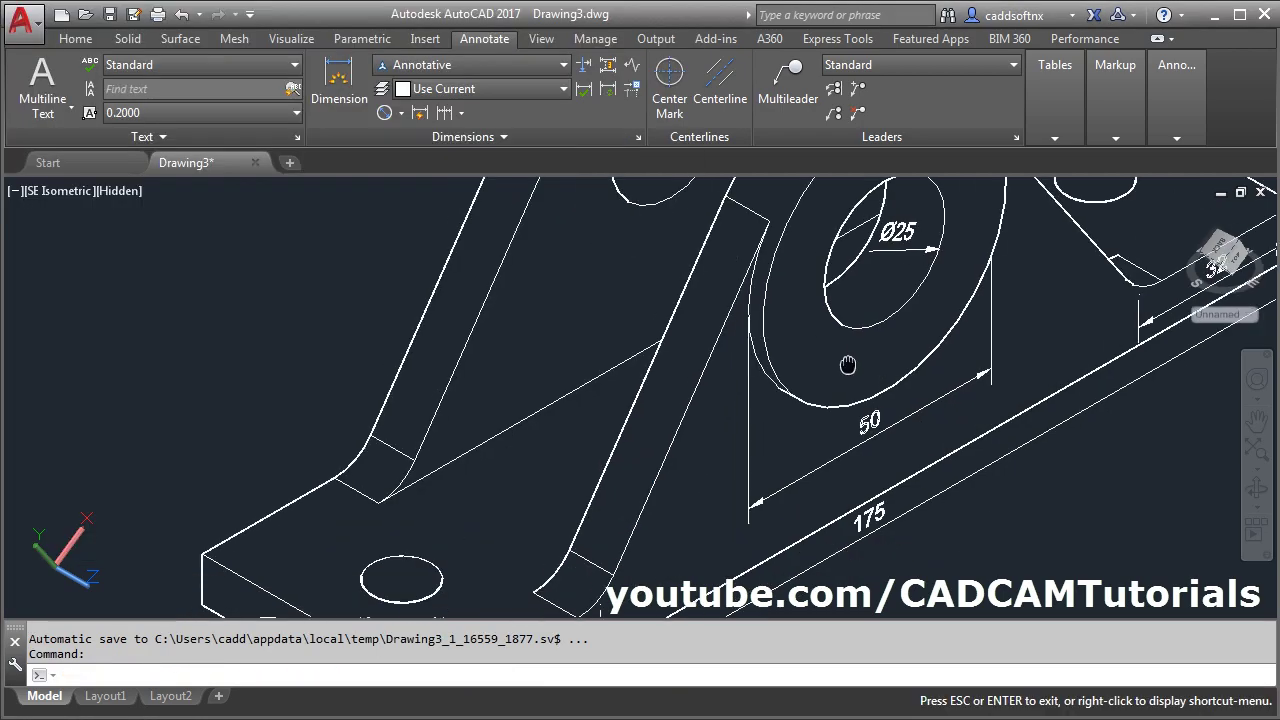
Align the UCS with the base plate's top face using the Face option.
{"action": "scroll", "coordinate": [640, 400], "scroll_direction": "down", "scroll_amount": 5}
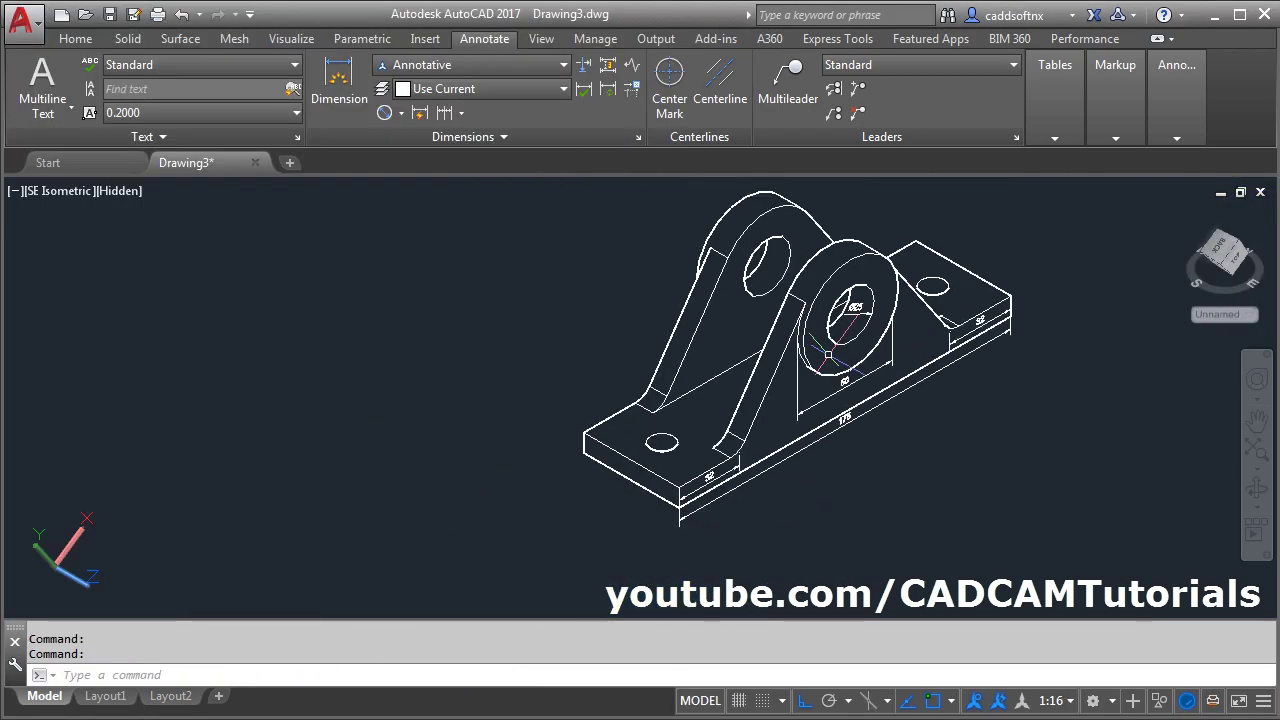
{"action": "scroll", "coordinate": [555, 466], "scroll_direction": "up", "scroll_amount": 4}
{"action": "middle_click_drag", "start_coordinate": [555, 466], "coordinate": [563, 383]}
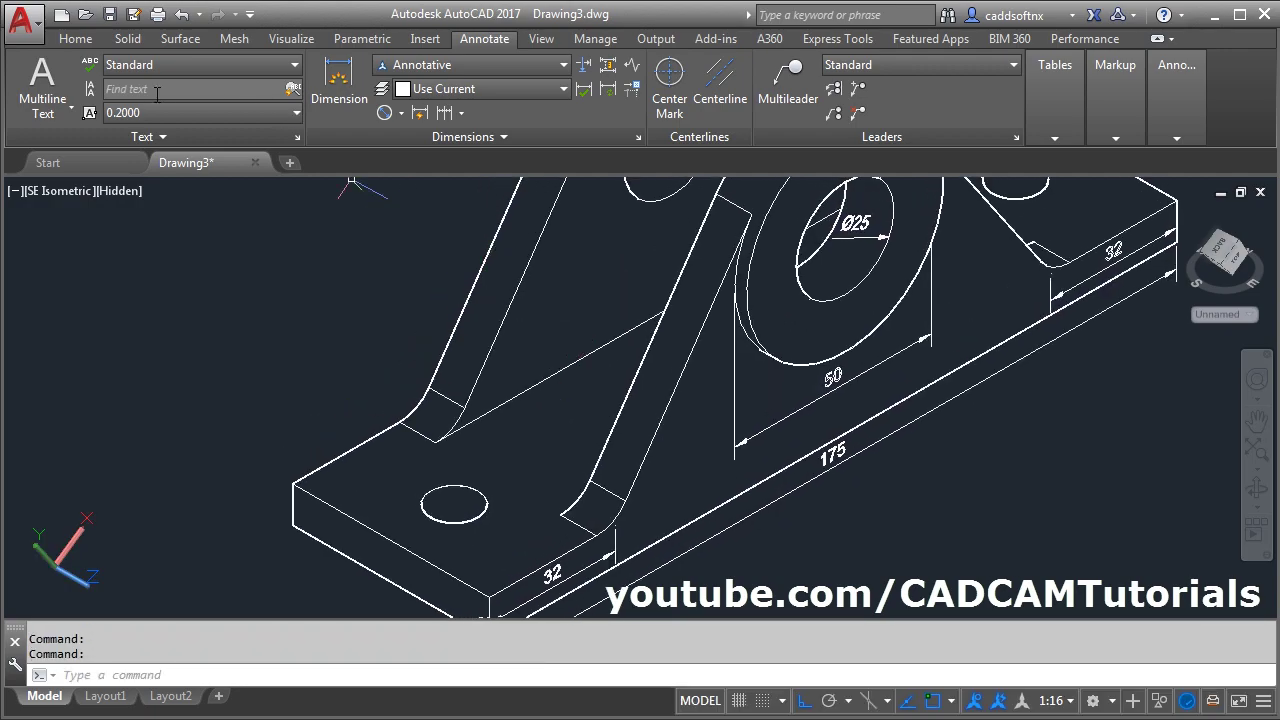
{"action": "left_click", "coordinate": [66, 39]}
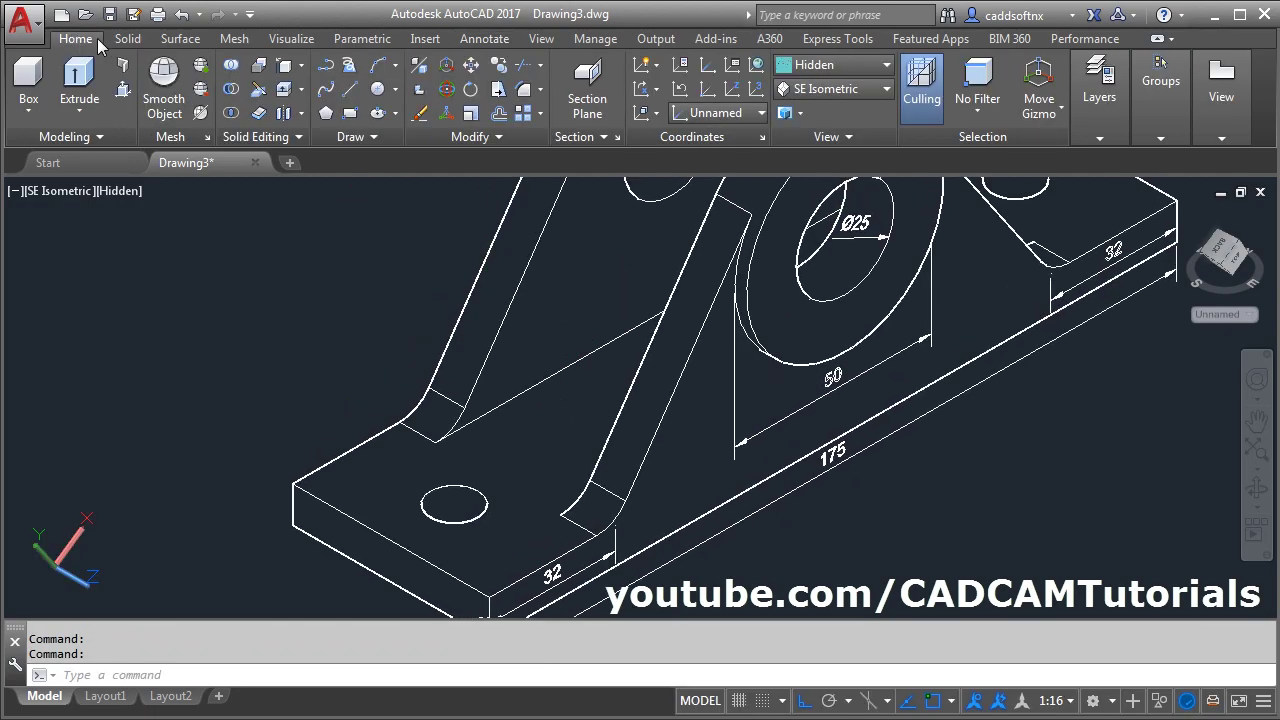
{"action": "left_click", "coordinate": [658, 115]}
{"action": "left_click", "coordinate": [651, 228]}
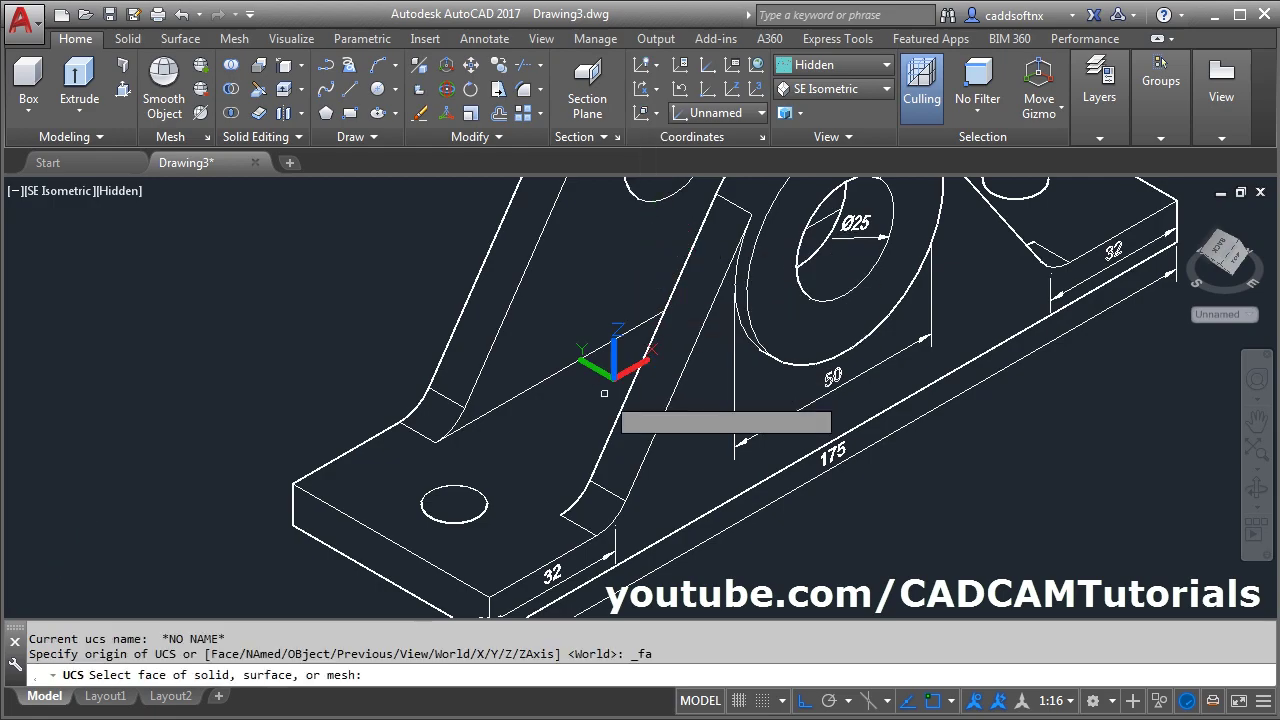
{"action": "left_click", "coordinate": [536, 517]}
{"action": "key", "text": "Return"}
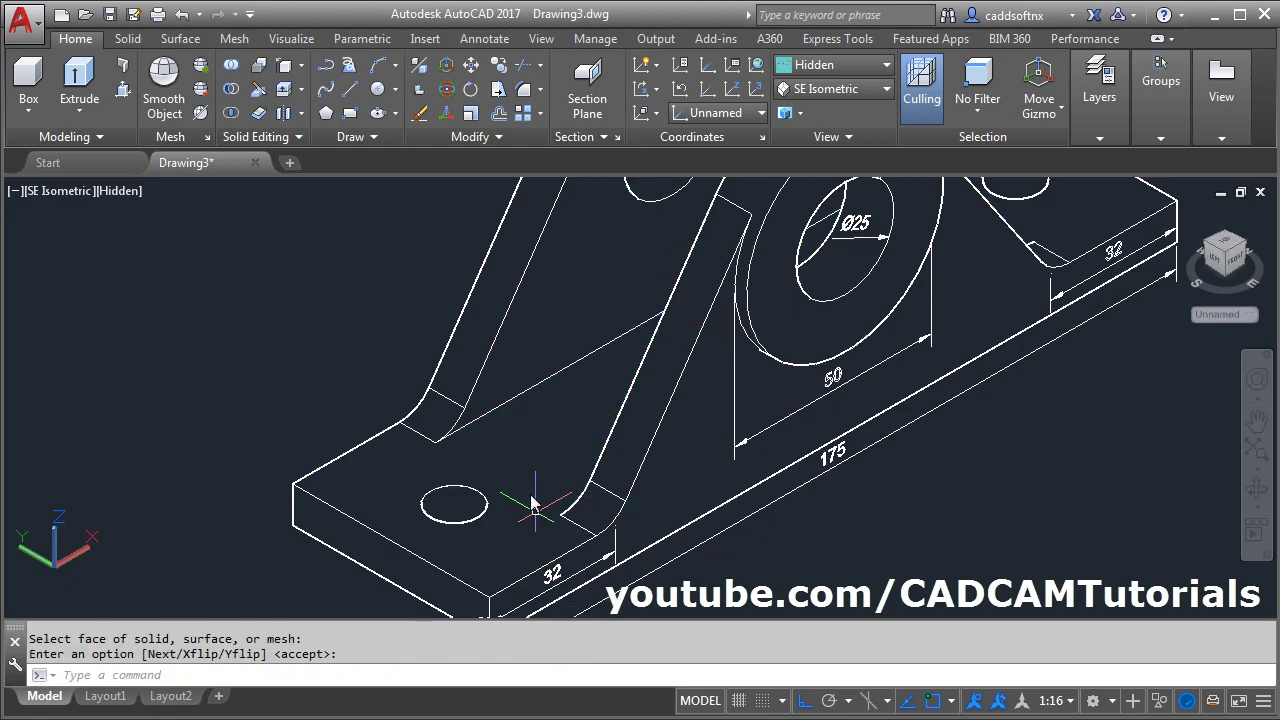
Dimension from the base plate's near upper front corner to the near hole's centre across the plate's depth, placing it between hole and rib.
{"action": "scroll", "coordinate": [537, 513], "scroll_direction": "up", "scroll_amount": 4}
{"action": "mouse_move", "coordinate": [543, 457]}
{"action": "middle_mouse_down"}
{"action": "mouse_move", "coordinate": [577, 389]}
{"action": "mouse_move", "coordinate": [539, 456]}
{"action": "middle_mouse_up"}
{"action": "middle_click_drag", "start_coordinate": [476, 409], "coordinate": [465, 341]}
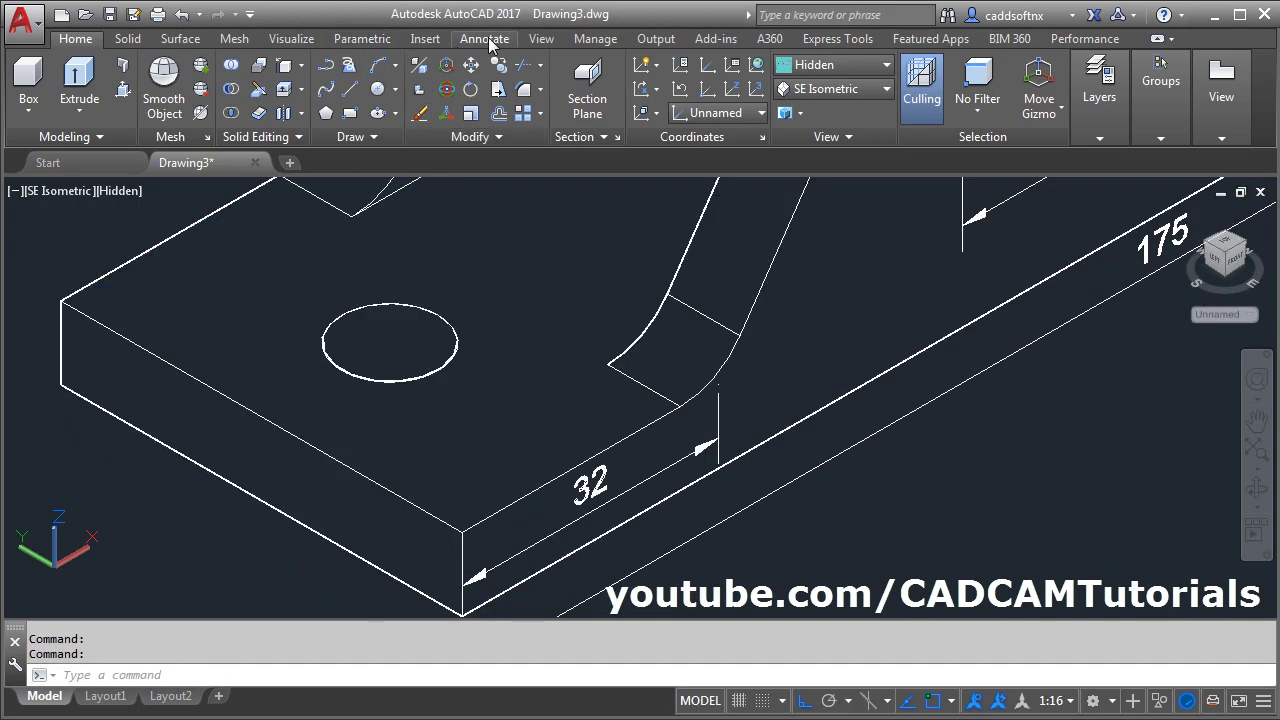
{"action": "left_click", "coordinate": [486, 40]}
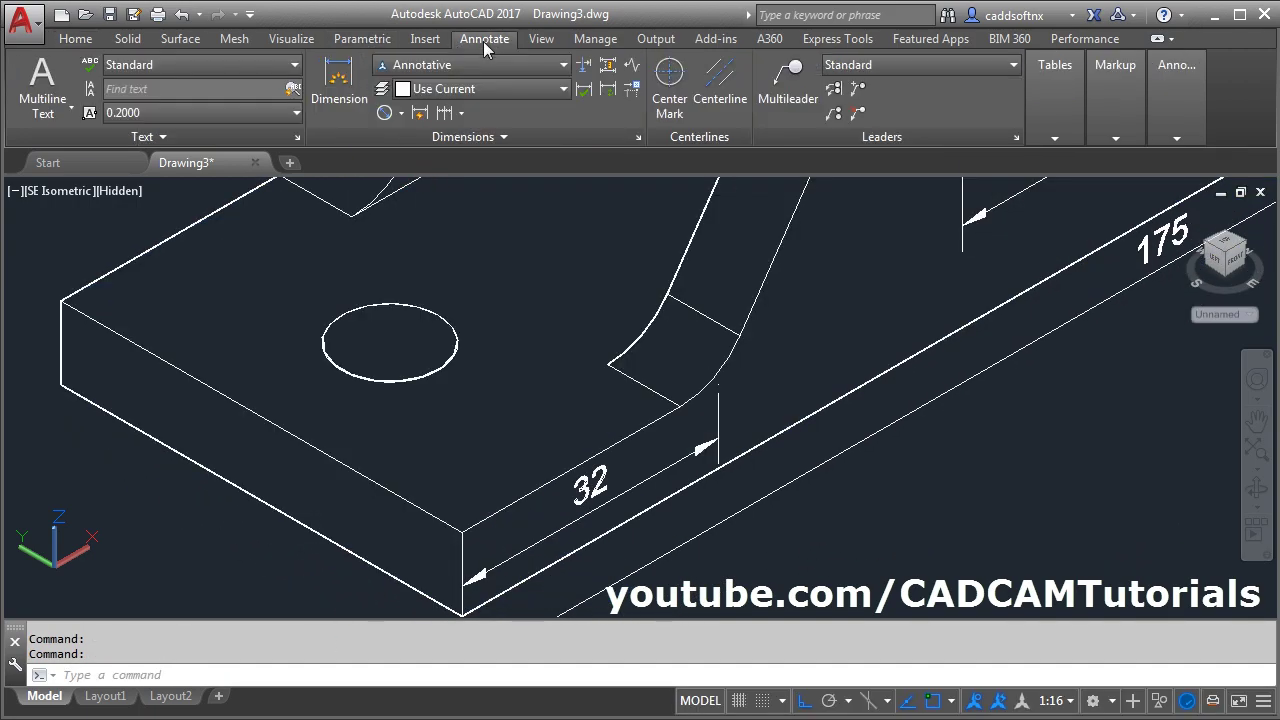
{"action": "left_click", "coordinate": [328, 90]}
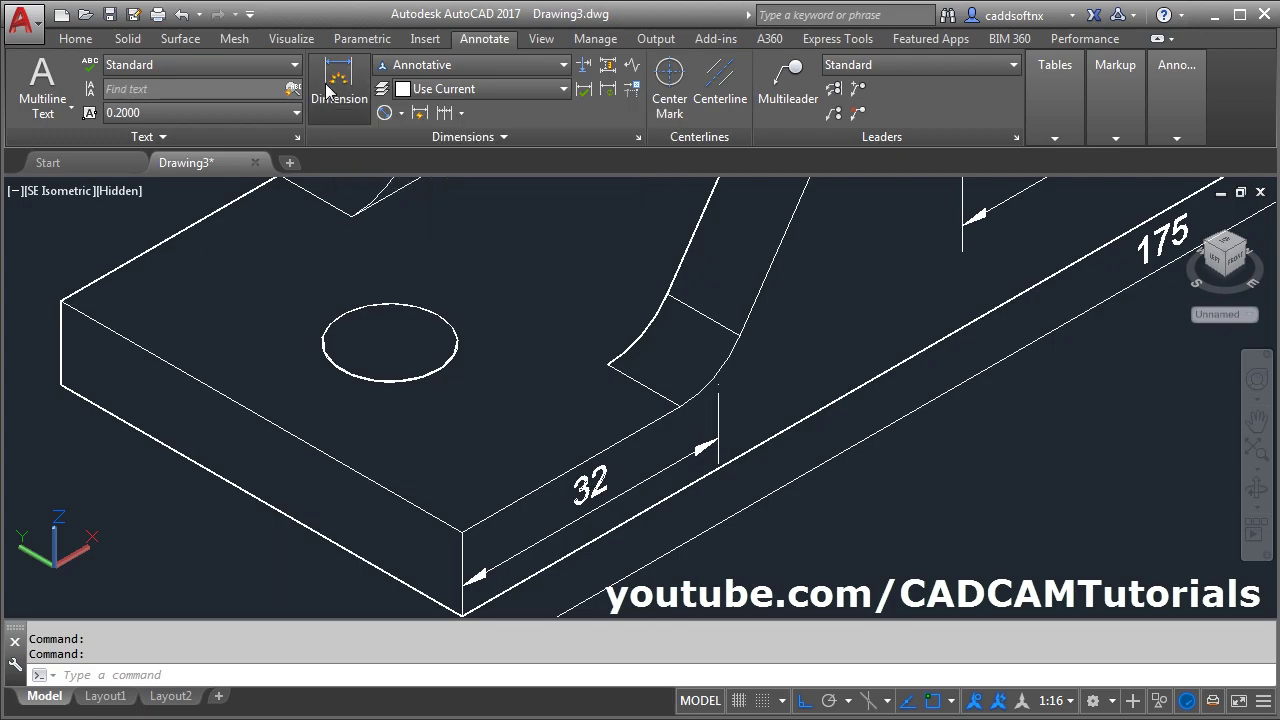
{"action": "left_click", "coordinate": [461, 533]}
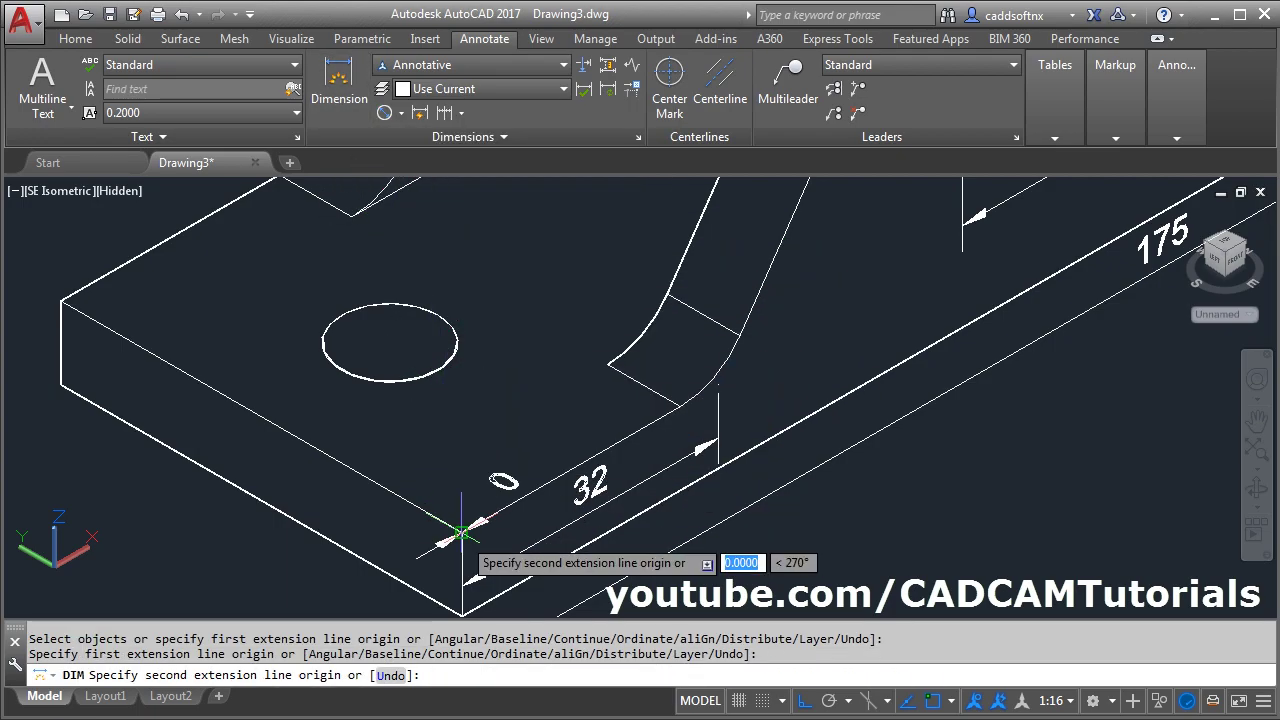
{"action": "left_click", "coordinate": [390, 343]}
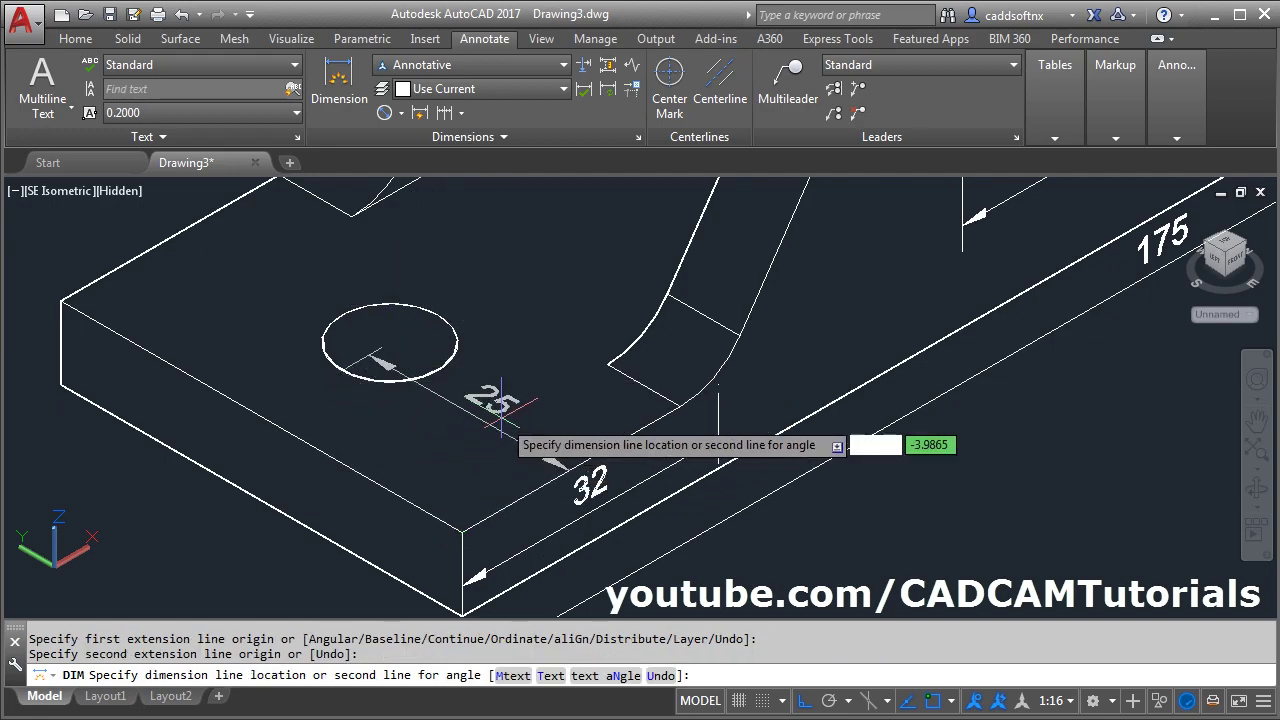
{"action": "left_click", "coordinate": [528, 340]}
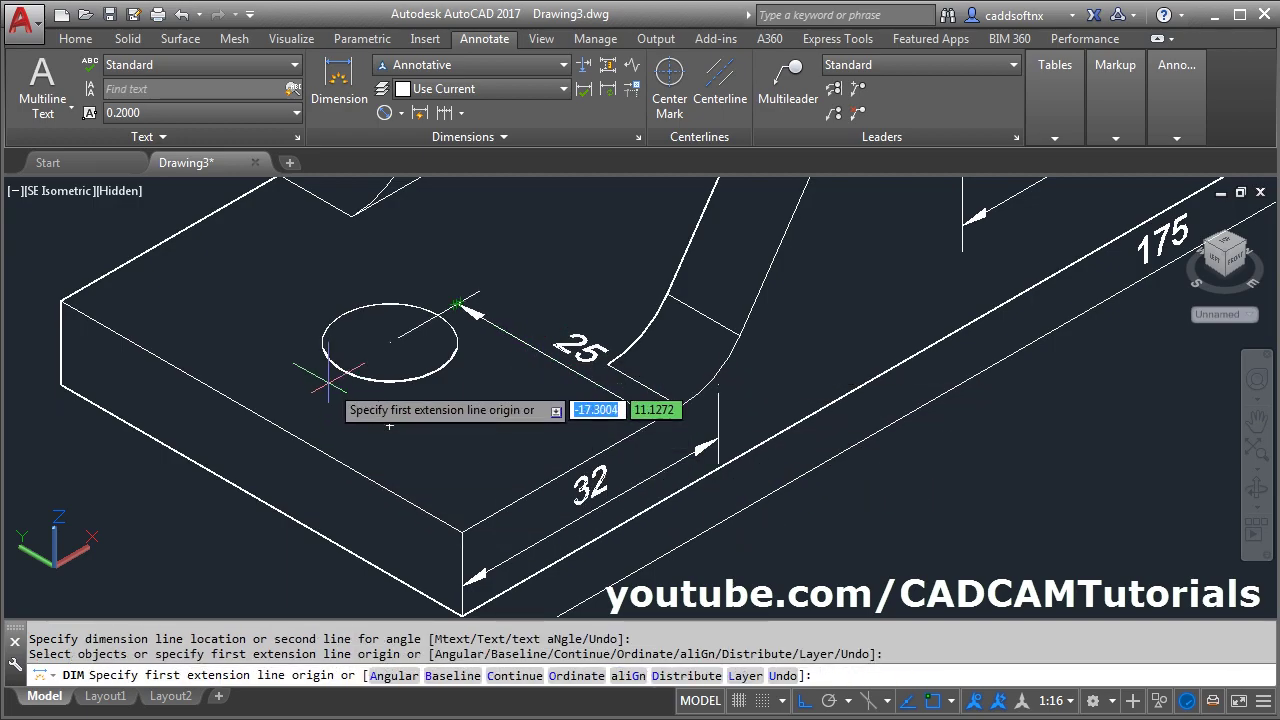
Dimension from the base plate's near end edge to the near hole's centre along the plate's length, placing it in front of the hole.
{"action": "scroll", "coordinate": [328, 382], "scroll_direction": "up", "scroll_amount": 2}
{"action": "middle_click_drag", "start_coordinate": [419, 416], "coordinate": [539, 456]}
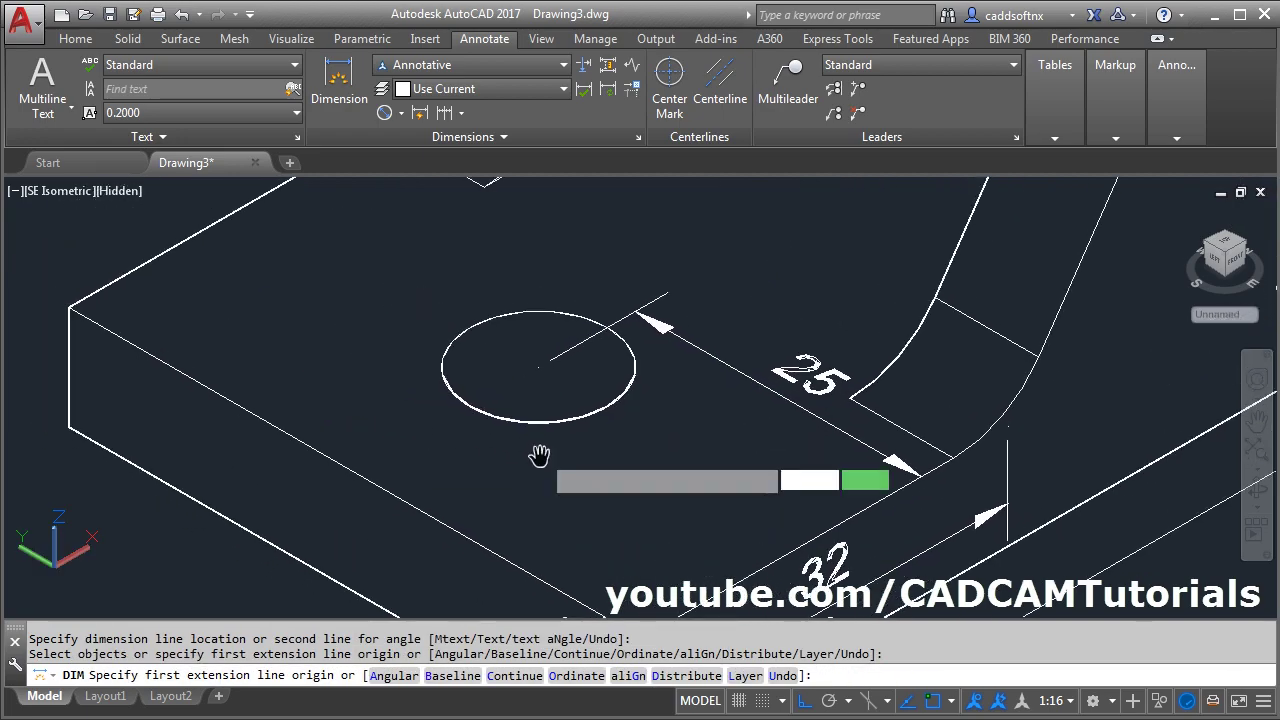
{"action": "left_click", "coordinate": [360, 468]}
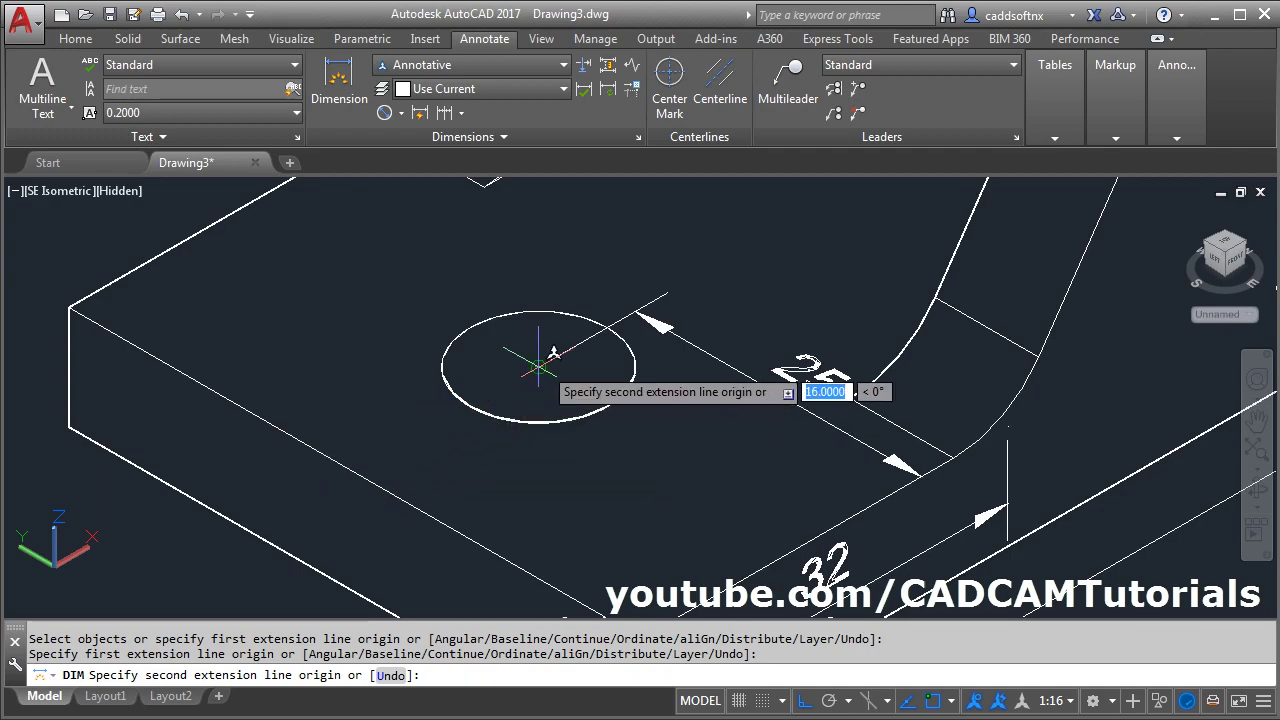
{"action": "left_click", "coordinate": [538, 366]}
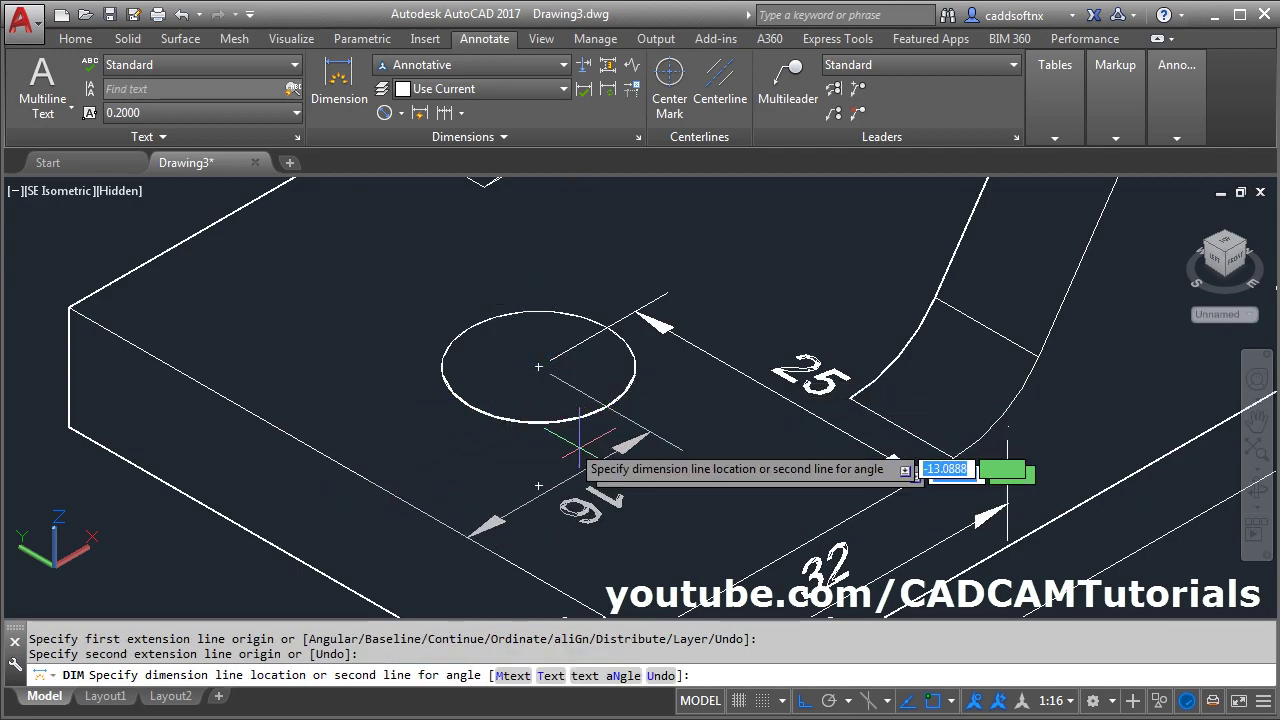
{"action": "left_click", "coordinate": [656, 490]}
{"action": "middle_click_drag", "start_coordinate": [717, 373], "coordinate": [694, 445]}
{"action": "key", "text": "Escape"}
Add a diameter dimension to the near hole in the base plate, placing its text outside the hole towards the plate's back edge.
{"action": "middle_click_drag", "start_coordinate": [640, 357], "coordinate": [706, 367]}
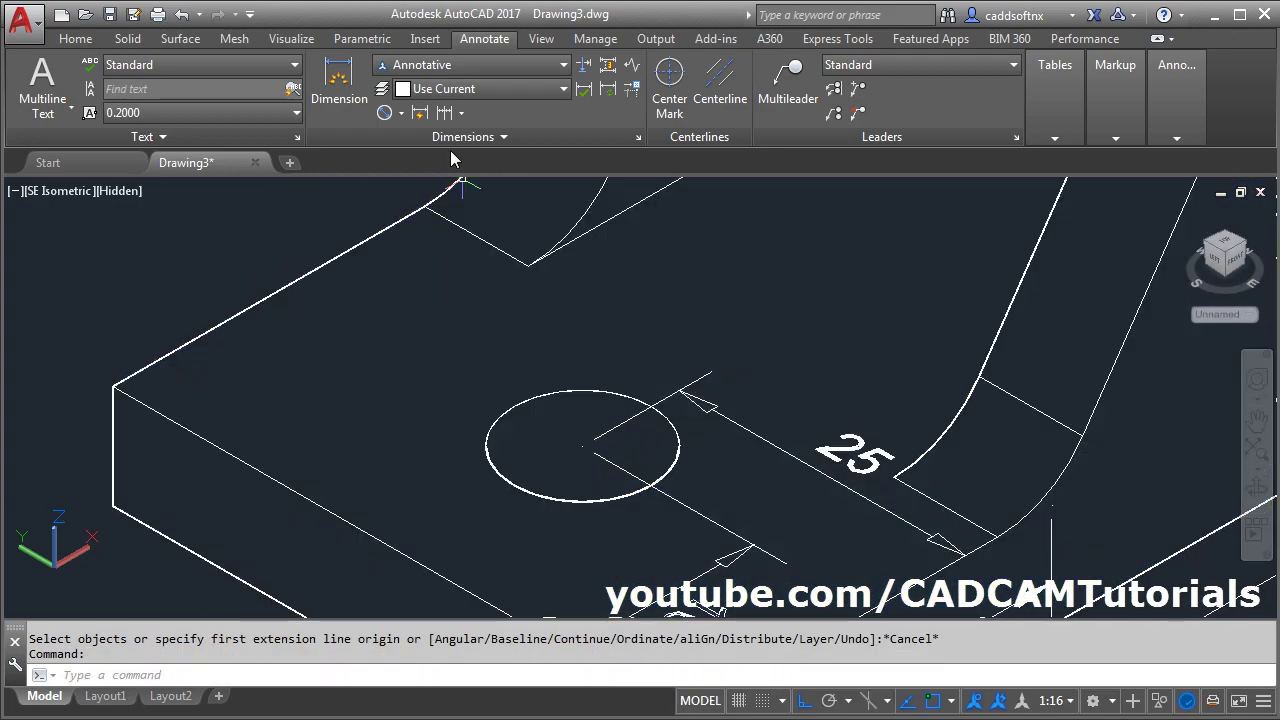
{"action": "left_click", "coordinate": [399, 114]}
{"action": "left_click", "coordinate": [430, 212]}
{"action": "left_click", "coordinate": [597, 392]}
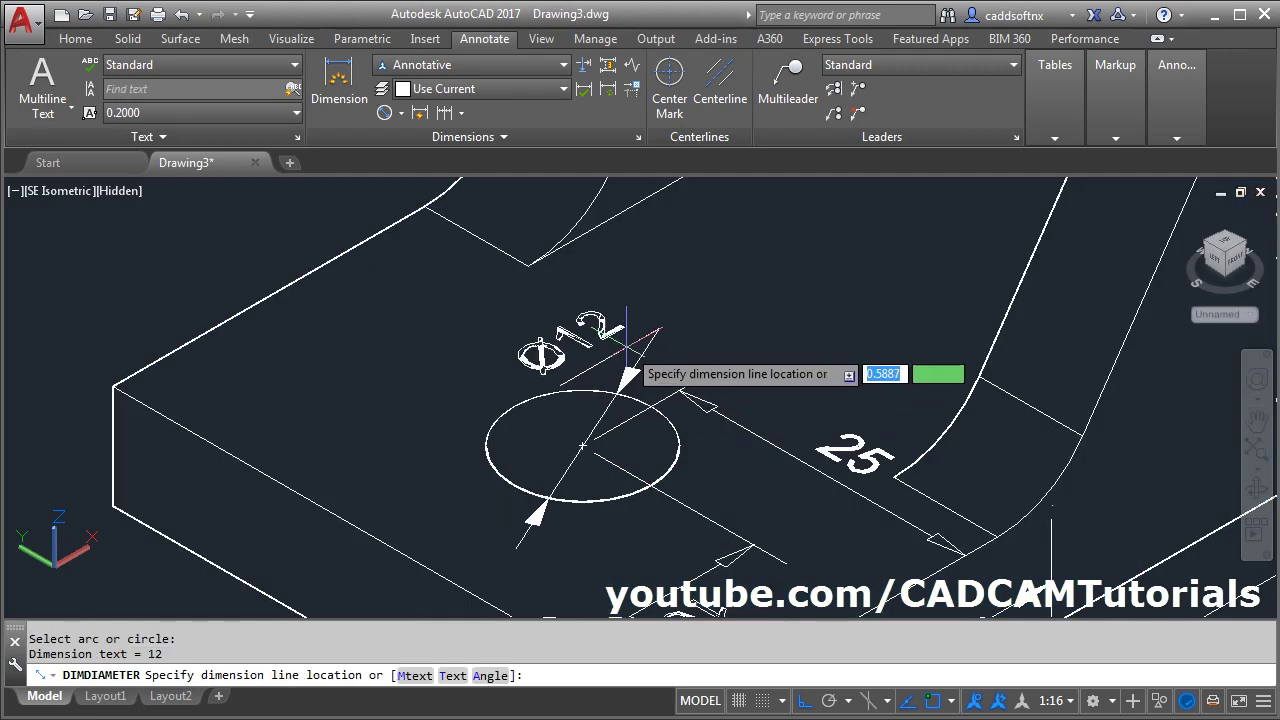
{"action": "left_click", "coordinate": [460, 400]}
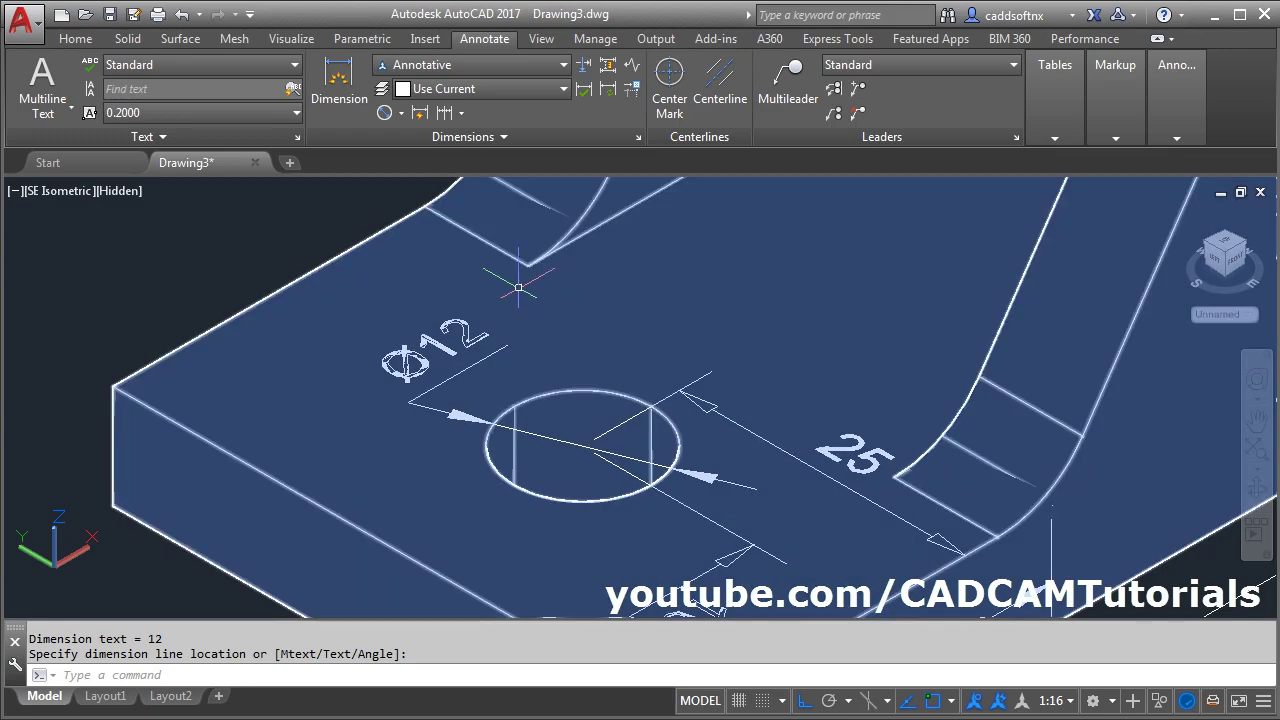
{"action": "key", "text": "Escape"}
Align the UCS with the rear rib's front face using the Face option.
{"action": "scroll", "coordinate": [500, 297], "scroll_direction": "down", "scroll_amount": 2}
{"action": "middle_click_drag", "start_coordinate": [713, 385], "coordinate": [708, 401]}
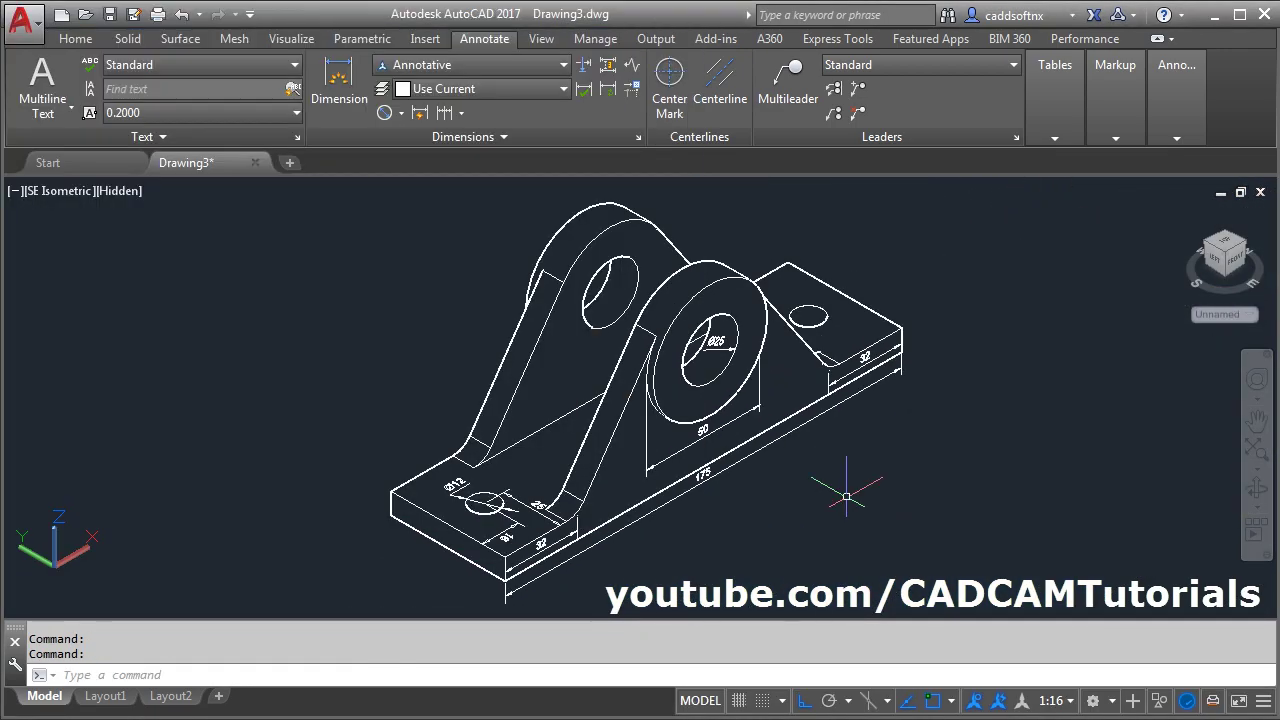
{"action": "scroll", "coordinate": [700, 428], "scroll_direction": "up", "scroll_amount": 4}
{"action": "key", "text": "Escape"}
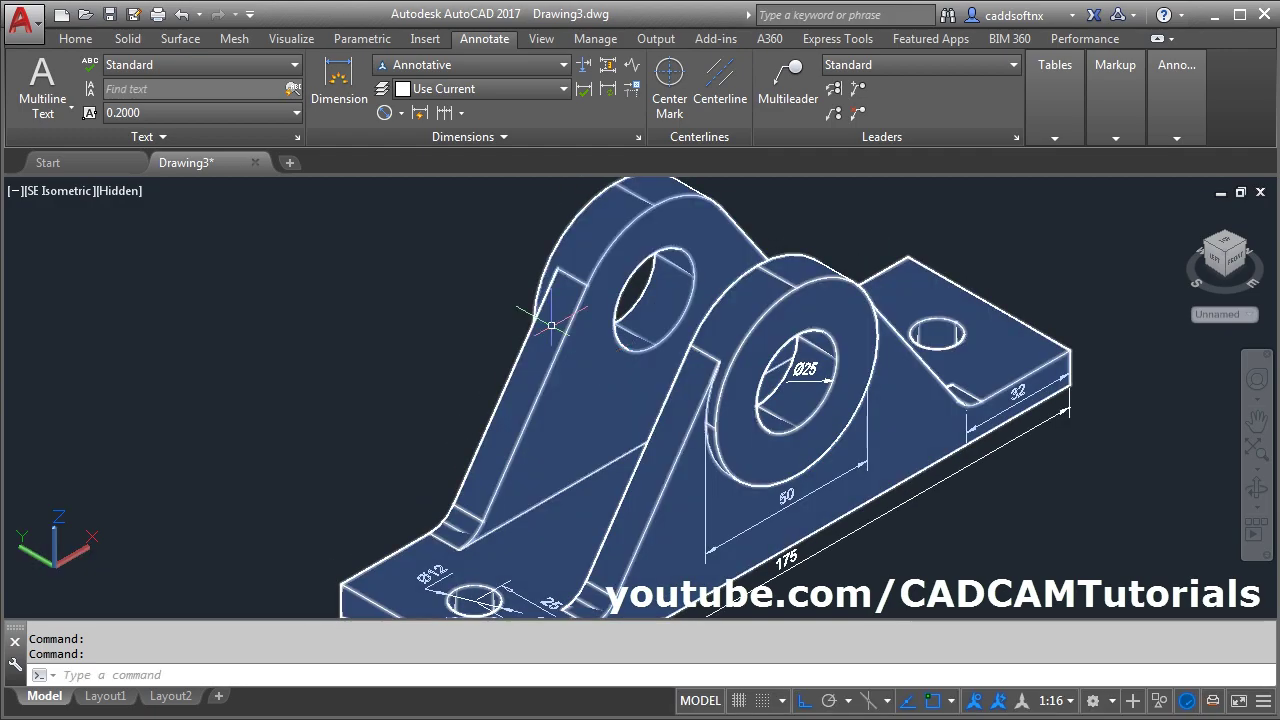
{"action": "left_click", "coordinate": [77, 39]}
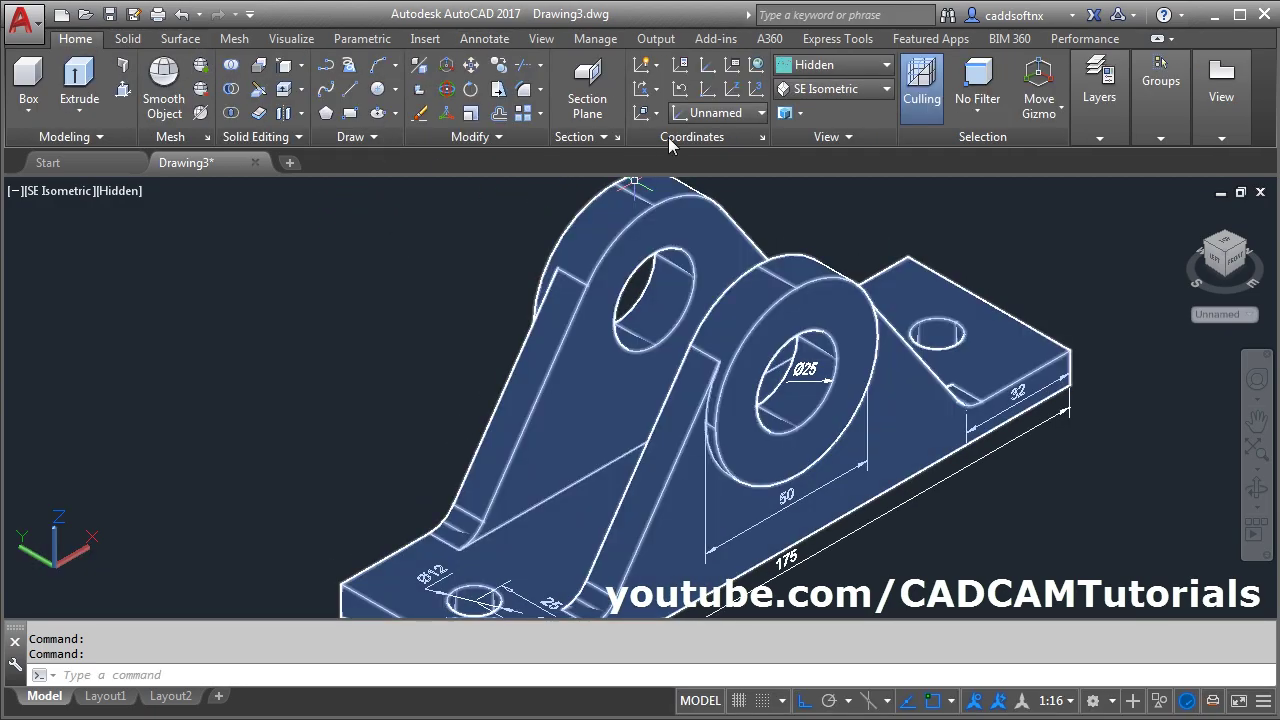
{"action": "left_click", "coordinate": [655, 227]}
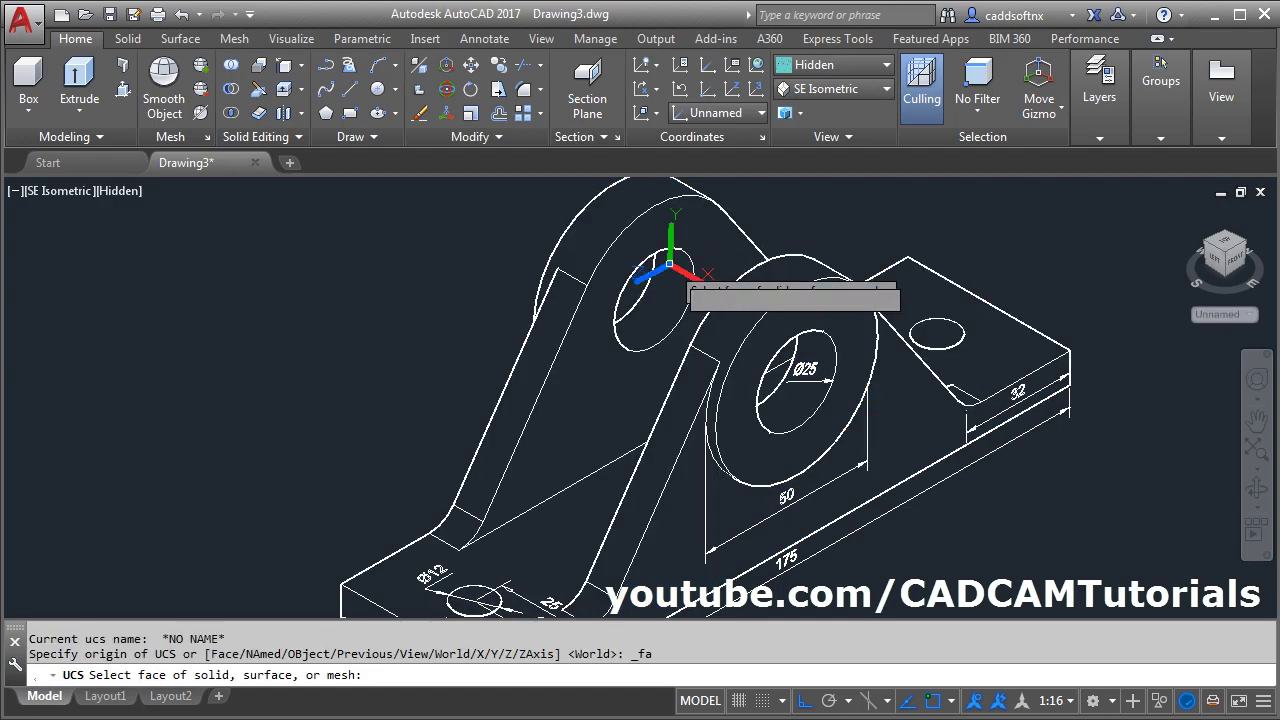
{"action": "left_click", "coordinate": [575, 425]}
{"action": "key", "text": "Return"}
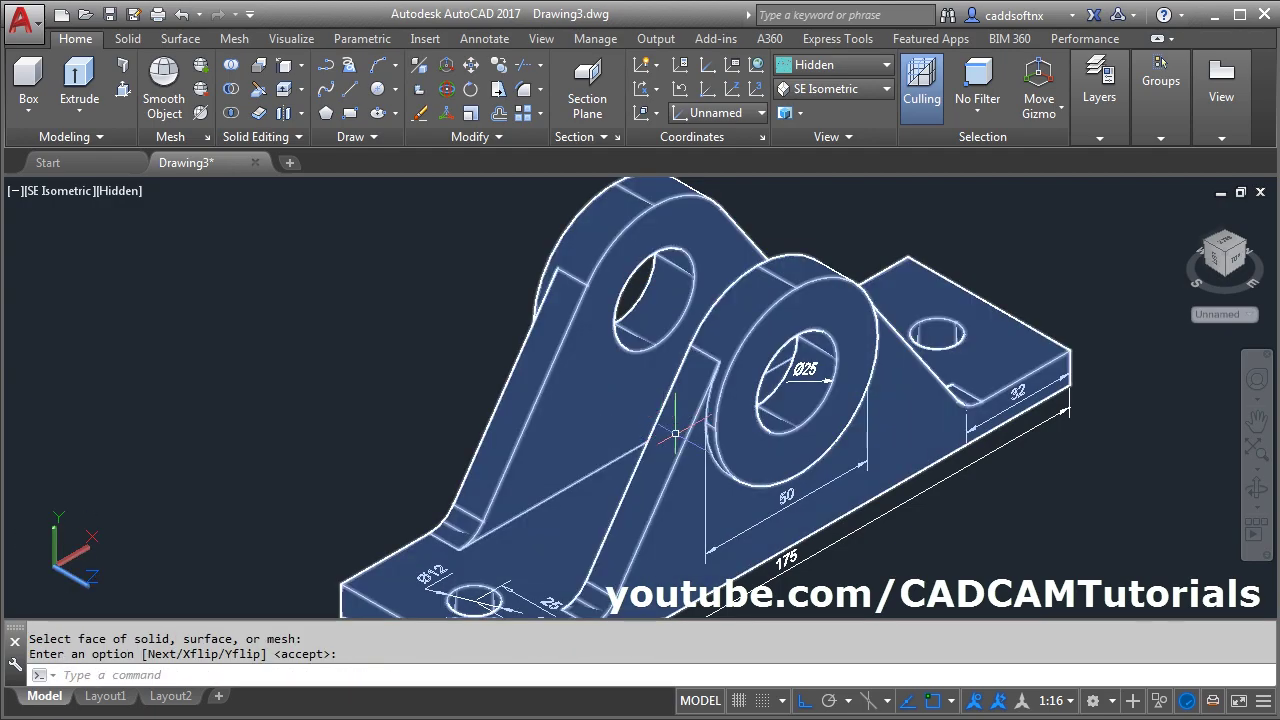
Dimension the vertical distance from the rear rib's hole centre to the base plate's top face, placing it in front of the rear rib.
{"action": "scroll", "coordinate": [674, 429], "scroll_direction": "up", "scroll_amount": 5}
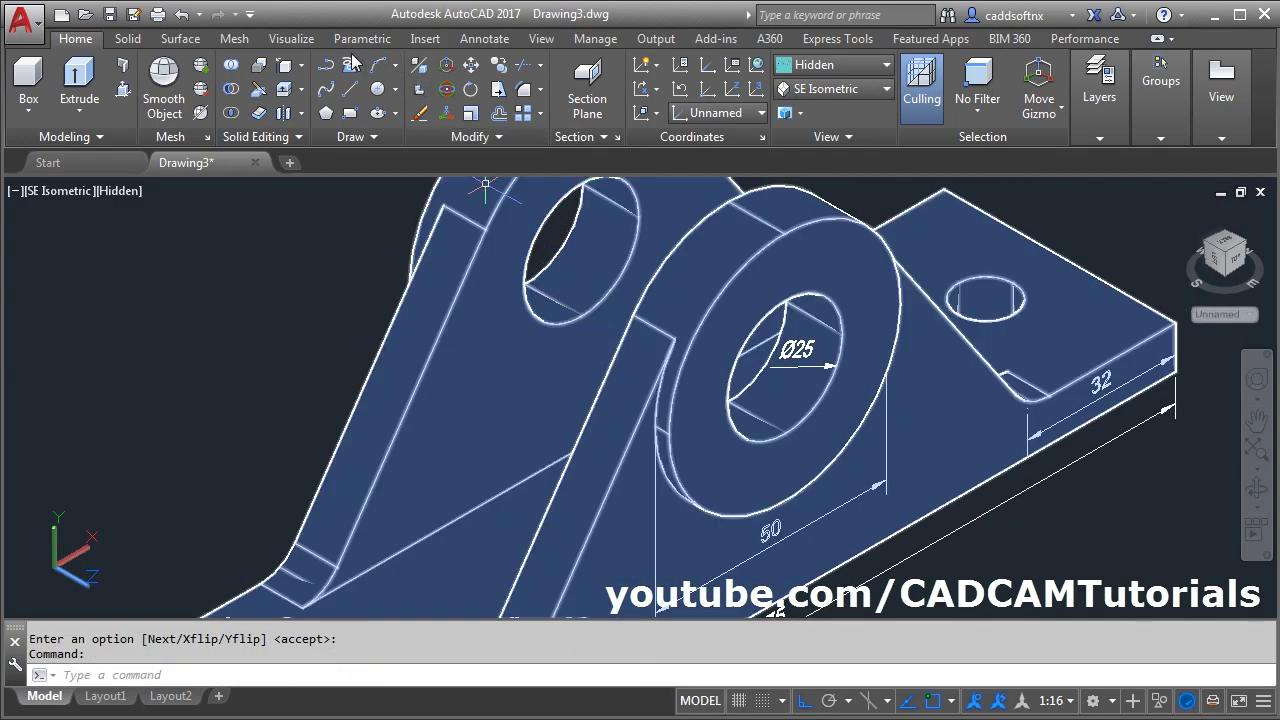
{"action": "left_click", "coordinate": [484, 39]}
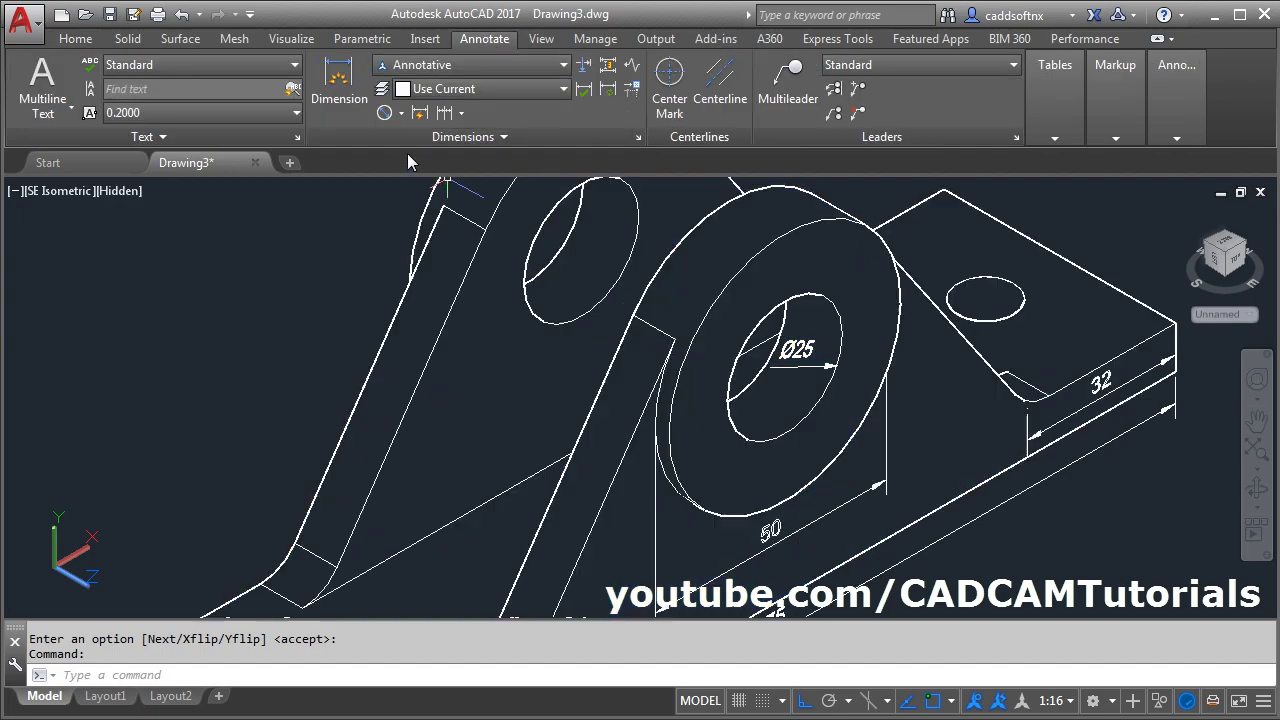
{"action": "left_click", "coordinate": [339, 85]}
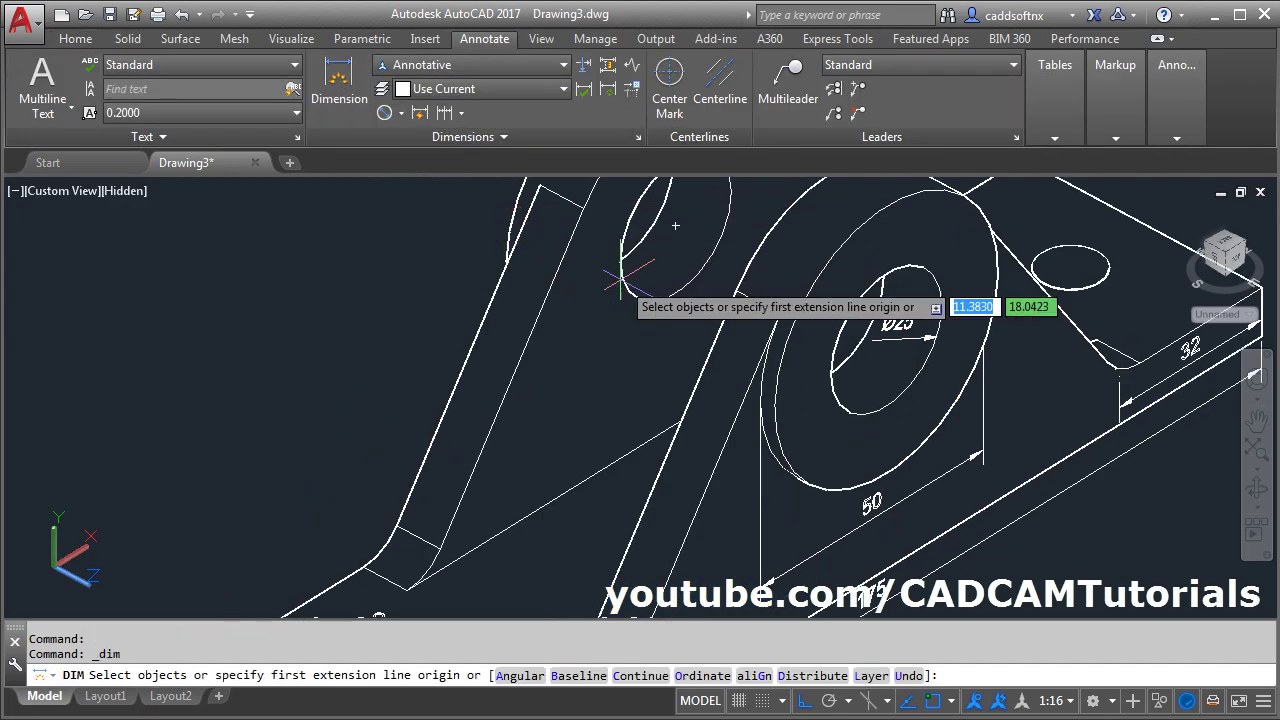
{"action": "left_click", "coordinate": [675, 226]}
{"action": "middle_click_drag", "start_coordinate": [644, 264], "coordinate": [670, 325], "text": "shift"}
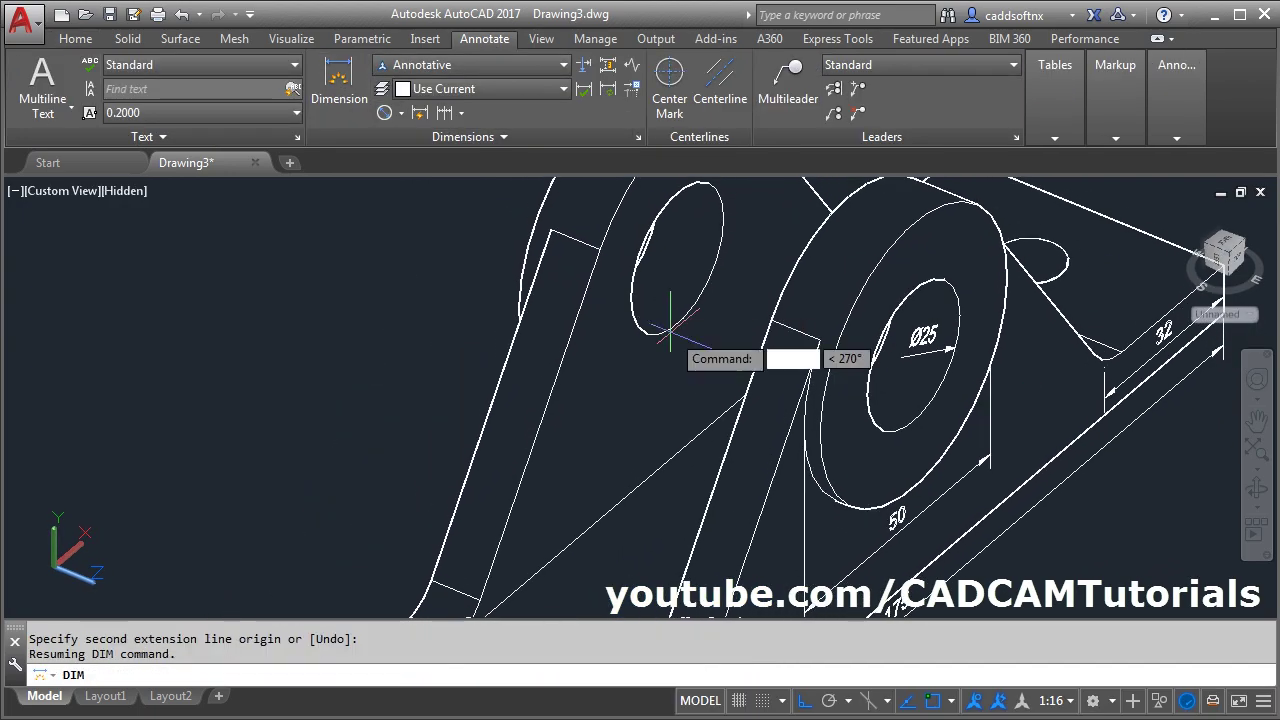
{"action": "left_click", "coordinate": [676, 455]}
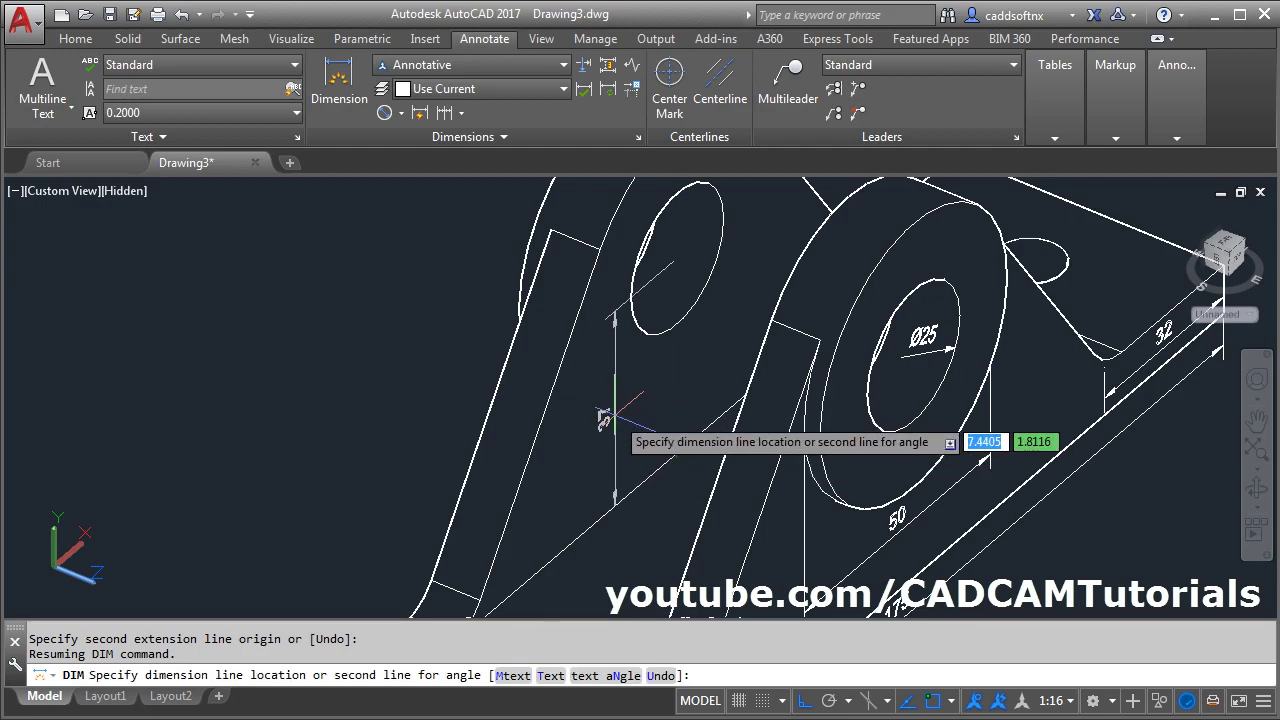
{"action": "left_click", "coordinate": [604, 420]}
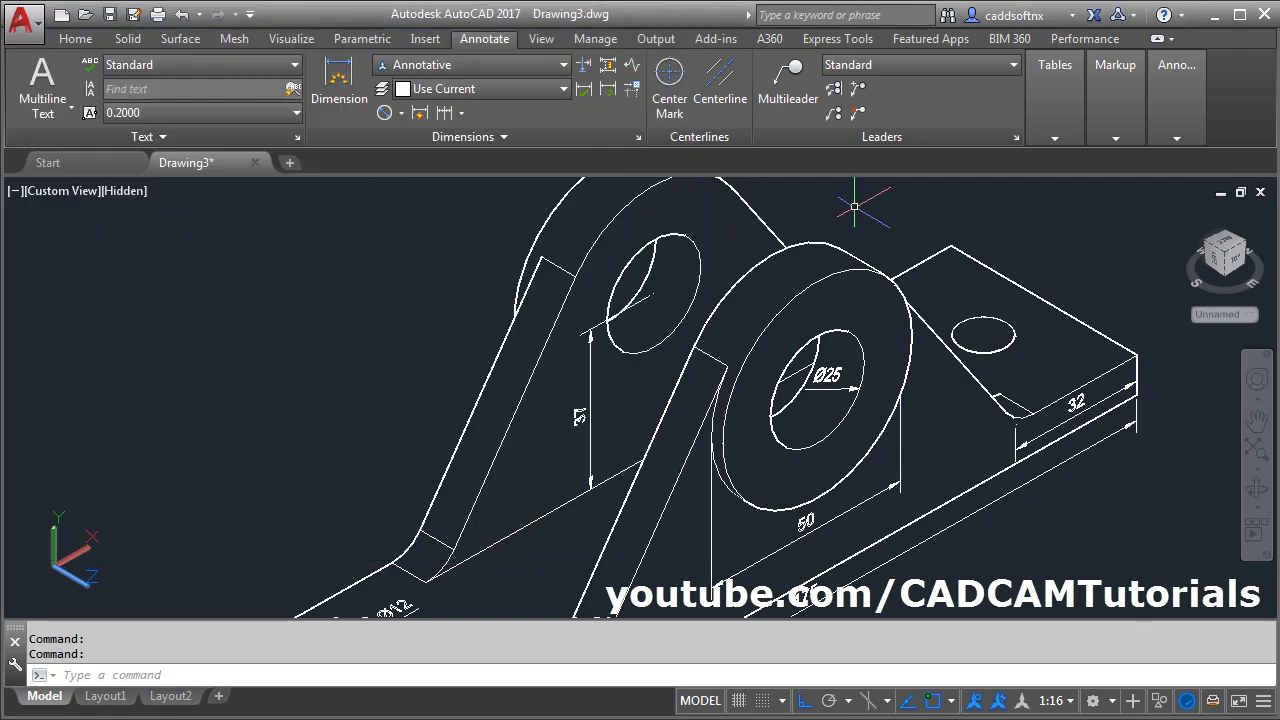
Add a radius dimension to the fillet where the rear rib's sloped edge meets the base plate, placing its text beside the fillet.
{"action": "middle_click_drag", "start_coordinate": [470, 230], "coordinate": [403, 203], "text": "shift"}
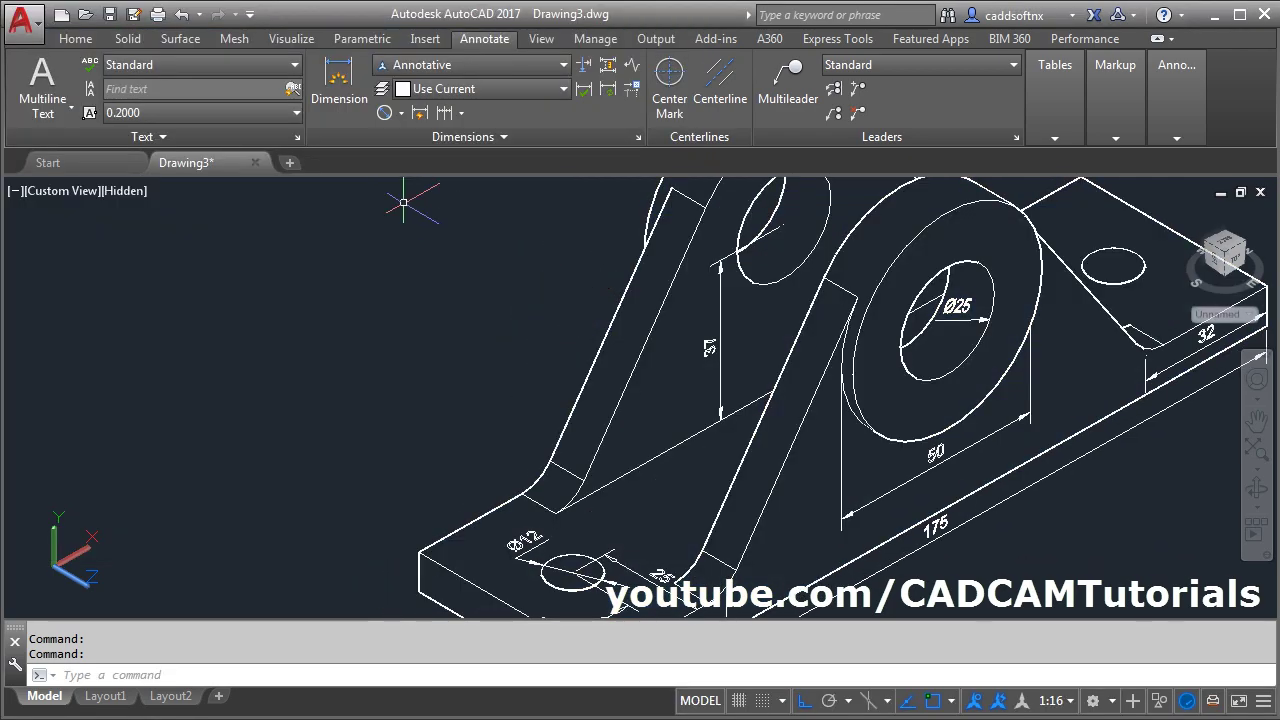
{"action": "left_click", "coordinate": [402, 113]}
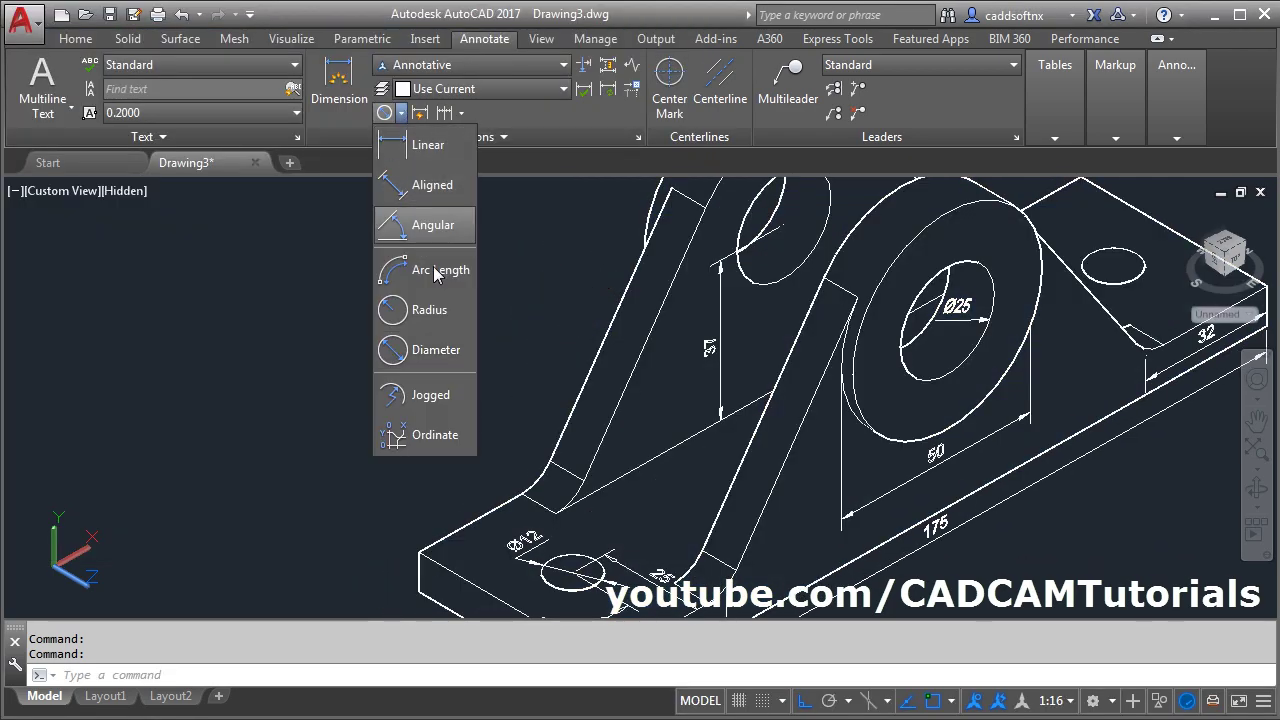
{"action": "left_click", "coordinate": [431, 318]}
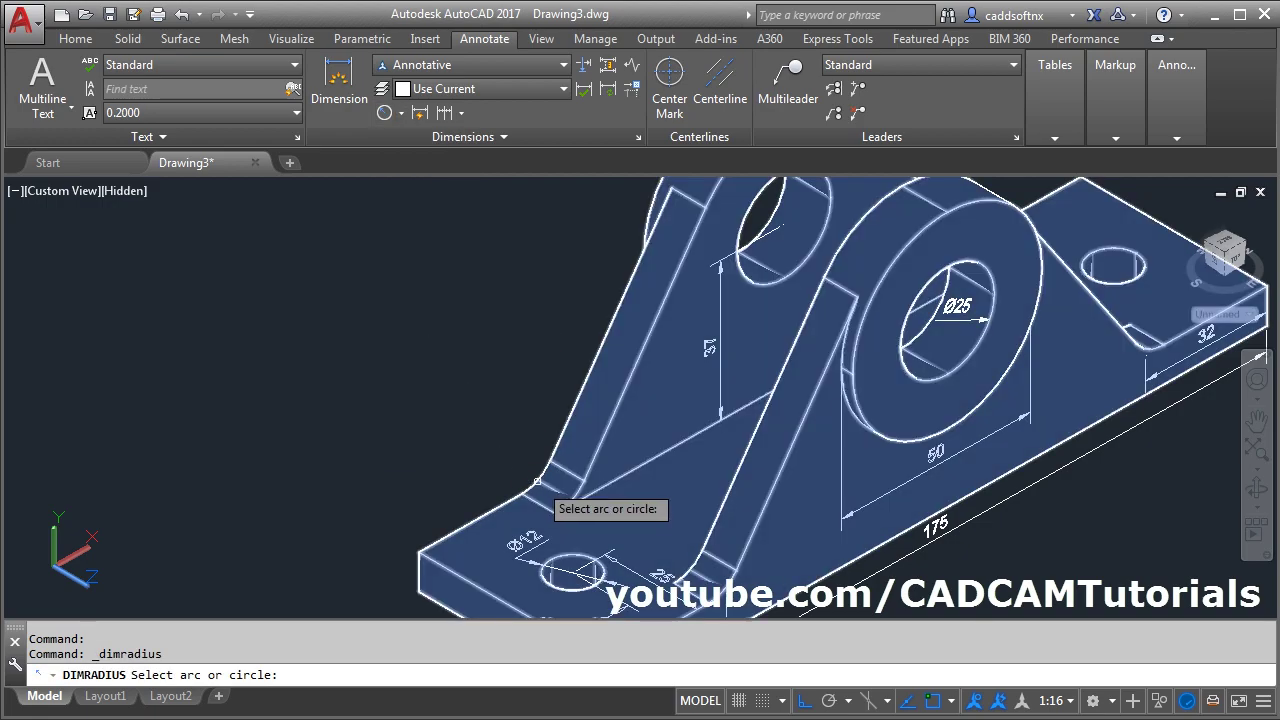
{"action": "left_click", "coordinate": [537, 481]}
{"action": "scroll", "coordinate": [537, 476], "scroll_direction": "up", "scroll_amount": 5}
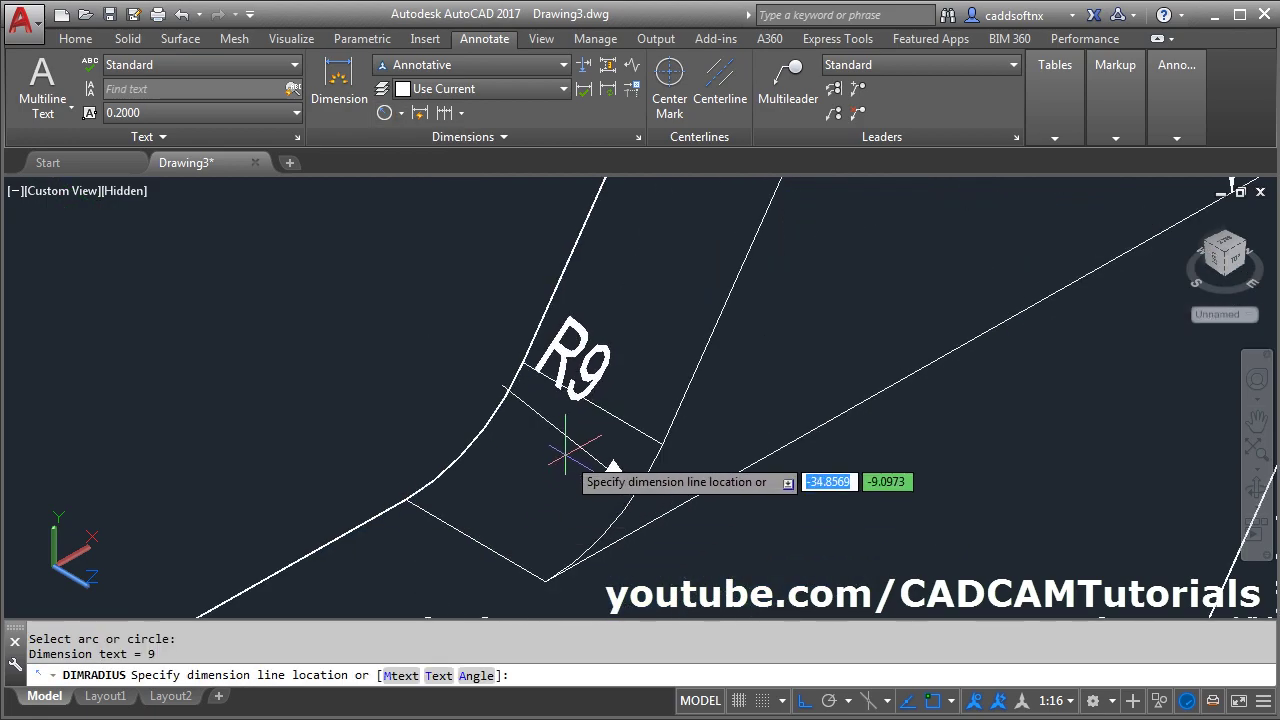
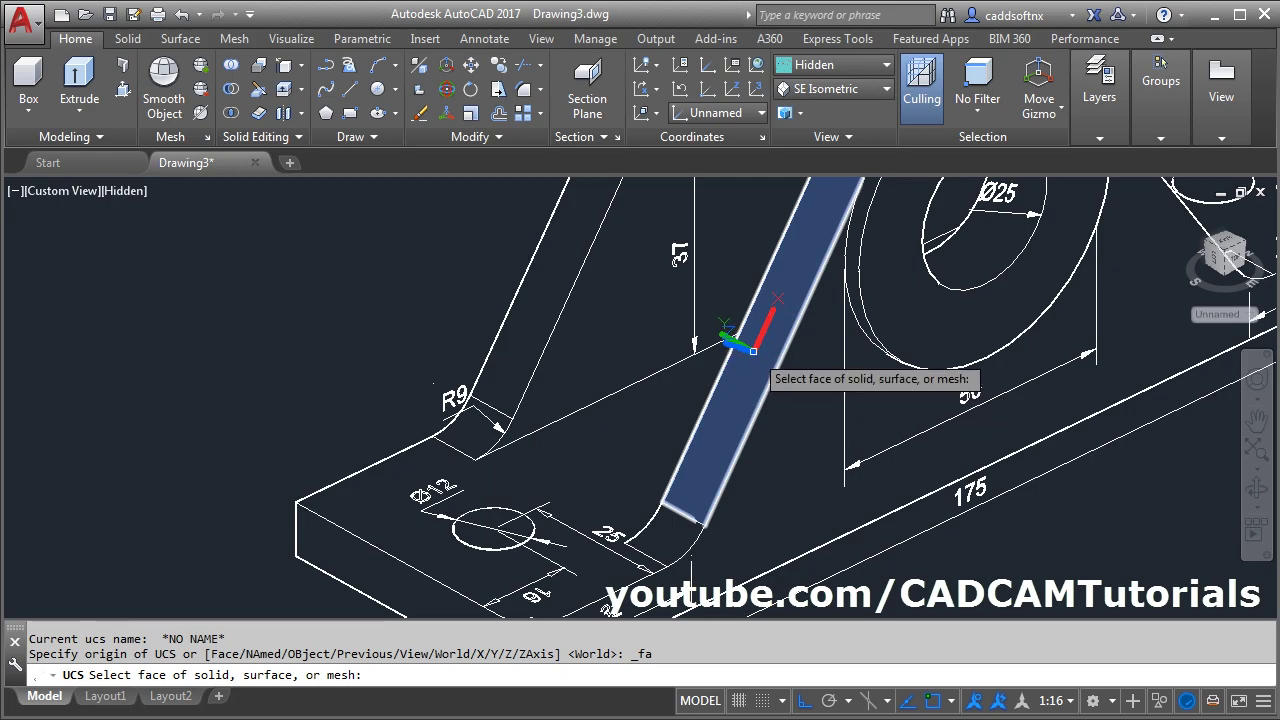
Try to dimension the front rib's thickness across its sloped face with the UCS aligned to that face in its default orientation.
{"action": "left_click", "coordinate": [754, 356]}
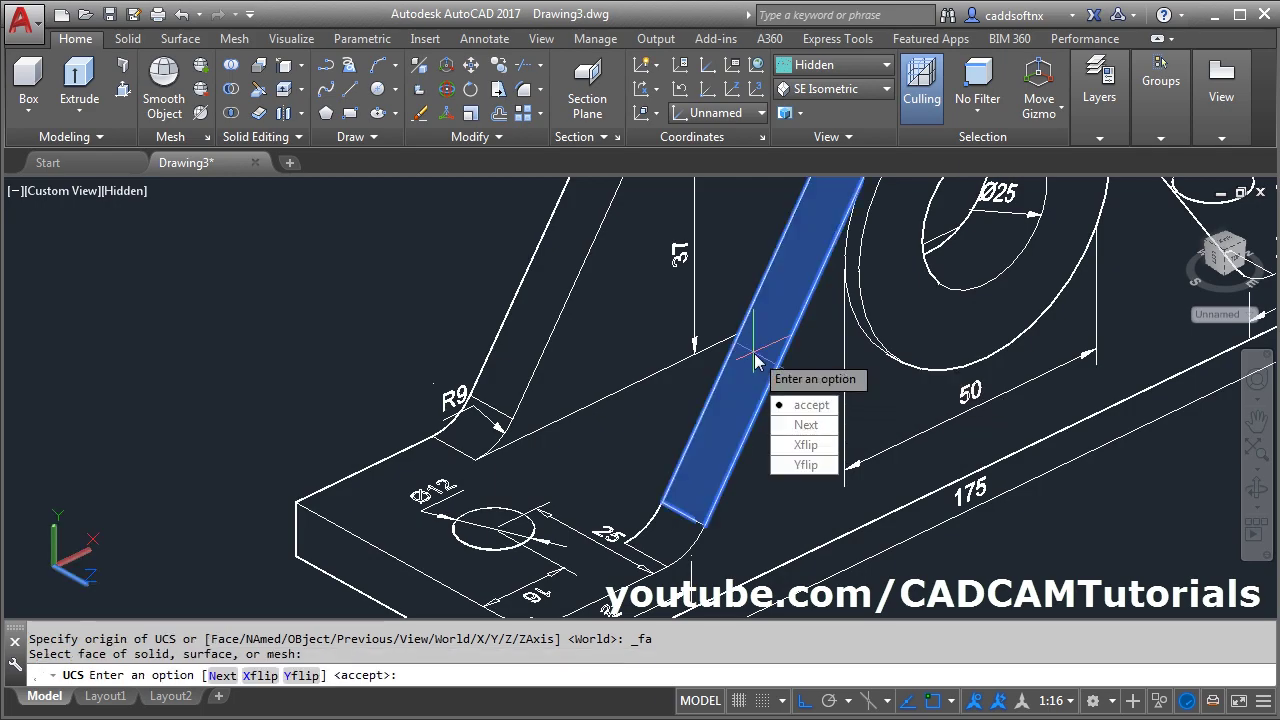
{"action": "key", "text": "Return"}
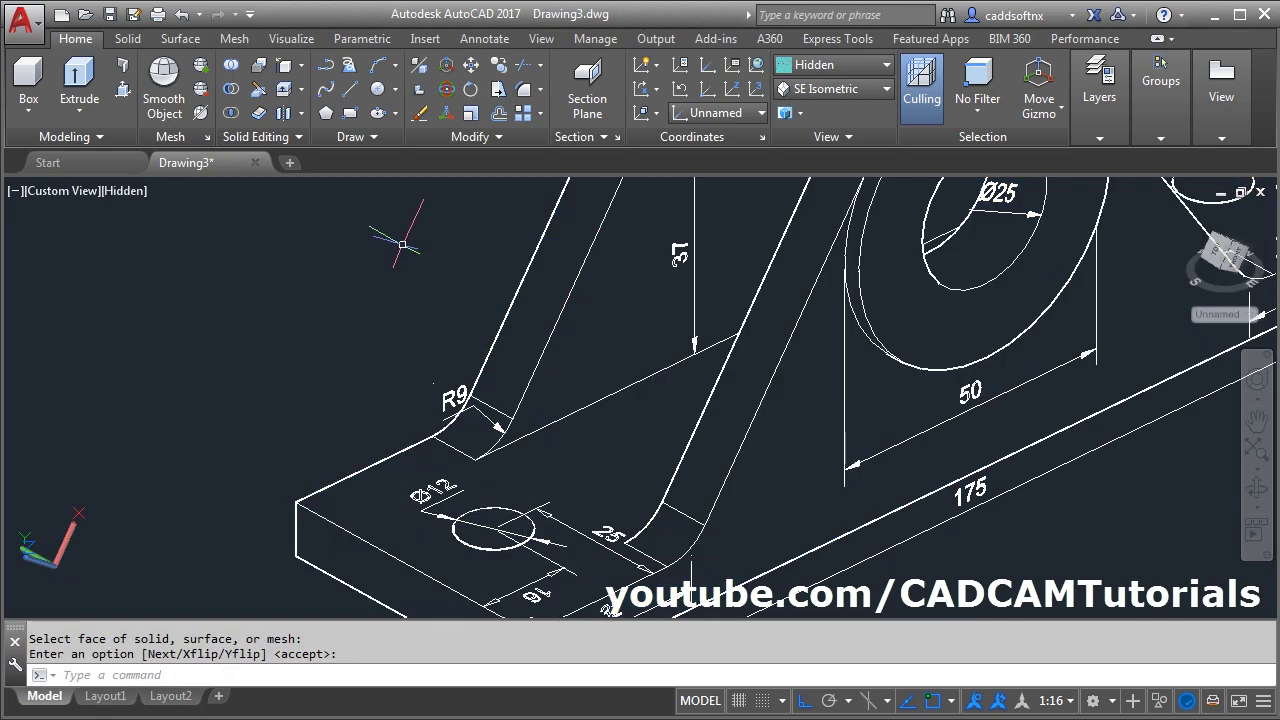
{"action": "left_click", "coordinate": [487, 40]}
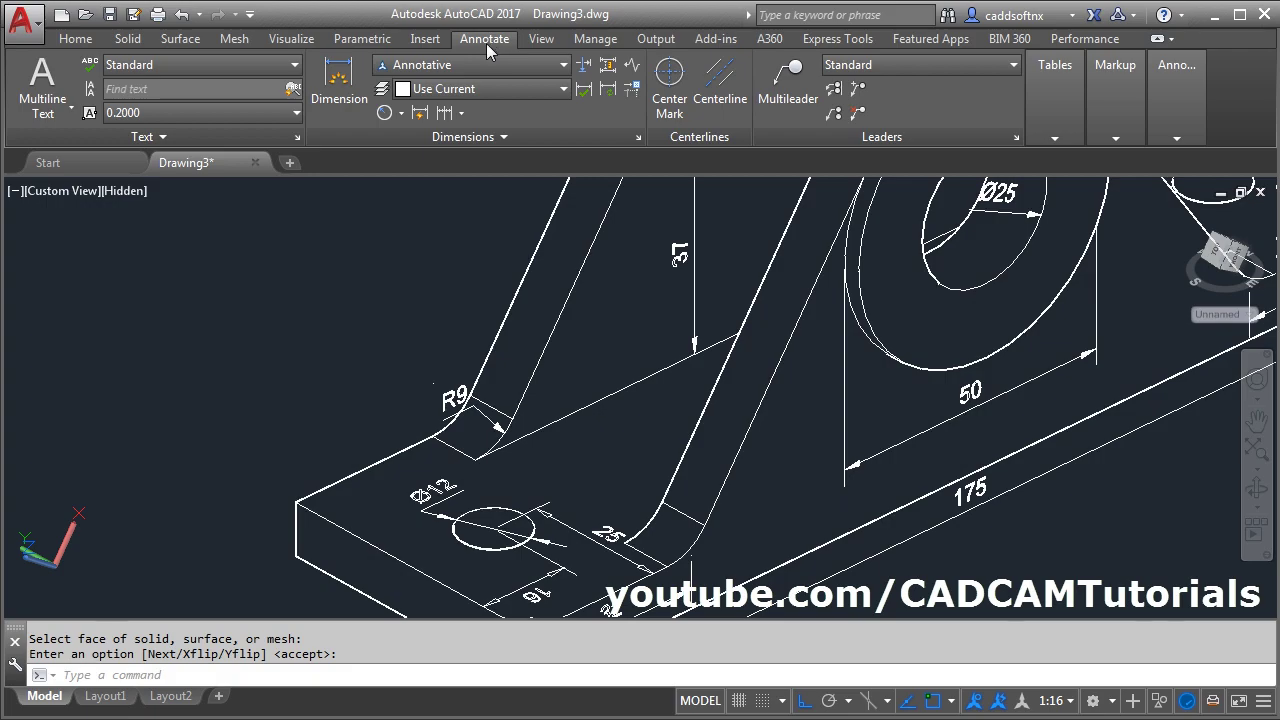
{"action": "left_click", "coordinate": [339, 89]}
{"action": "scroll", "coordinate": [900, 276], "scroll_direction": "up", "scroll_amount": 2}
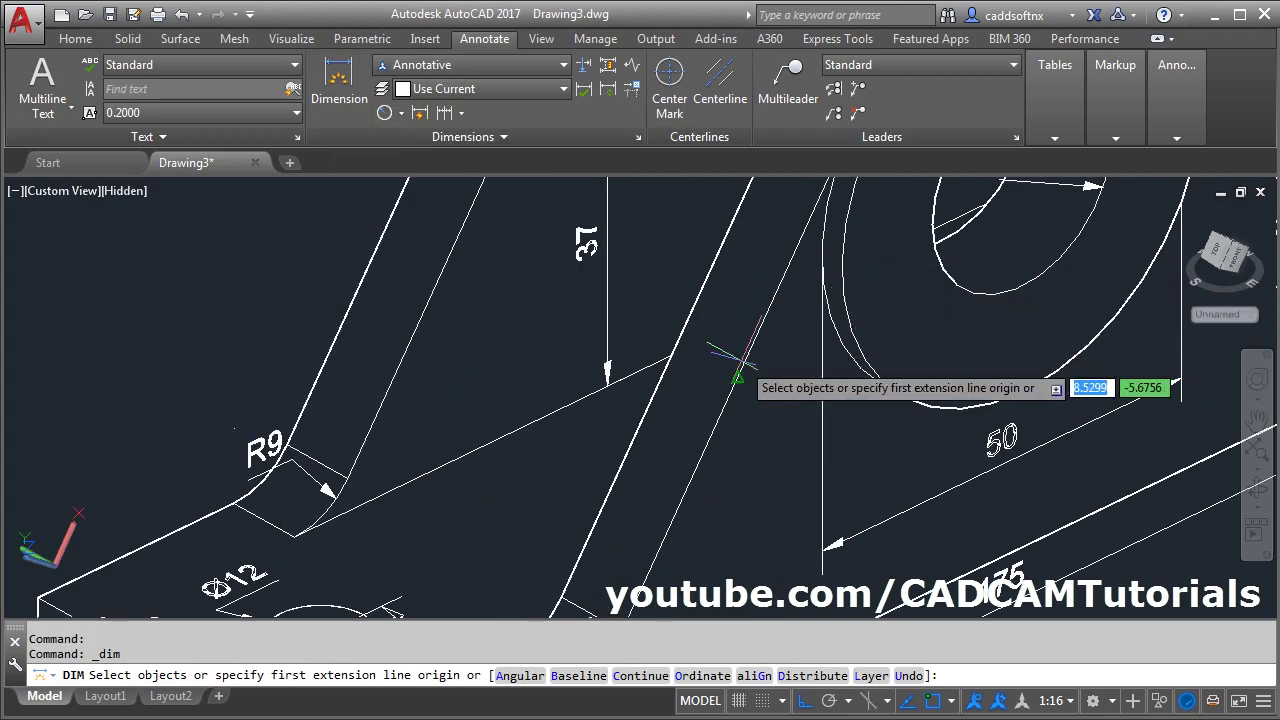
{"action": "left_click", "coordinate": [676, 346]}
{"action": "left_click", "coordinate": [676, 346]}
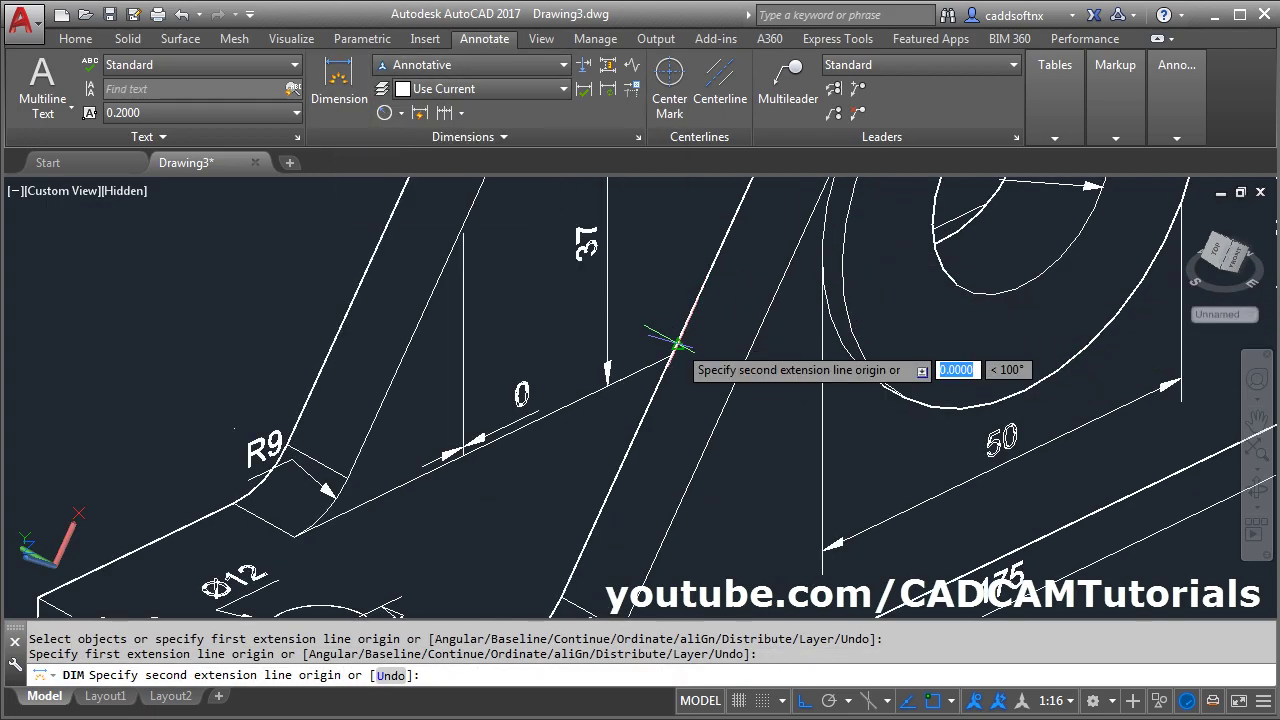
{"action": "left_click", "coordinate": [737, 377]}
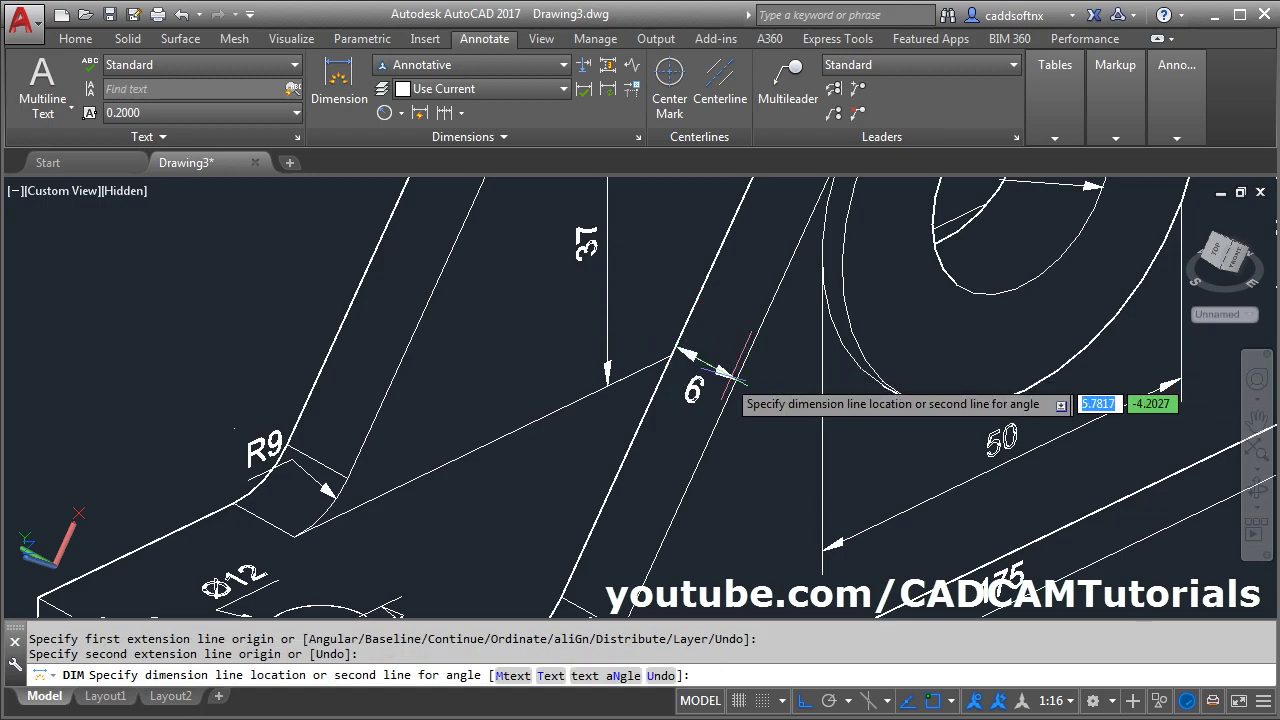
{"action": "left_click", "coordinate": [720, 362]}
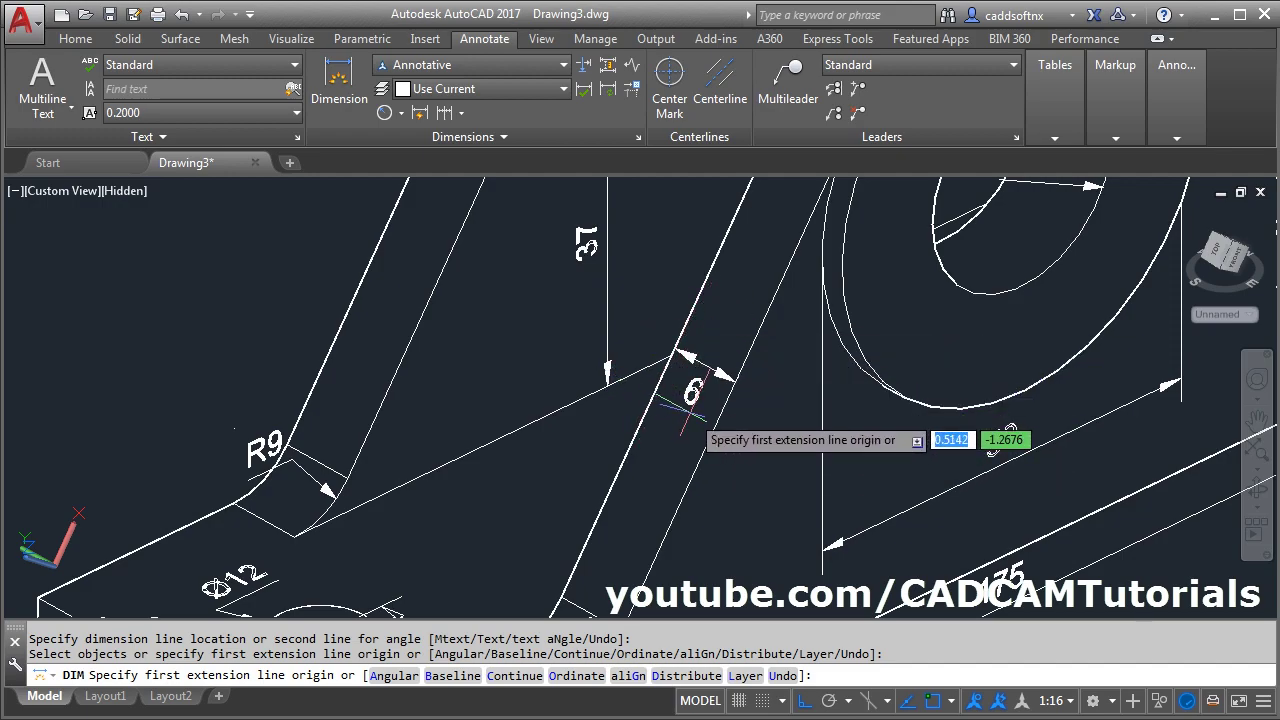
{"action": "key", "text": "Escape"}
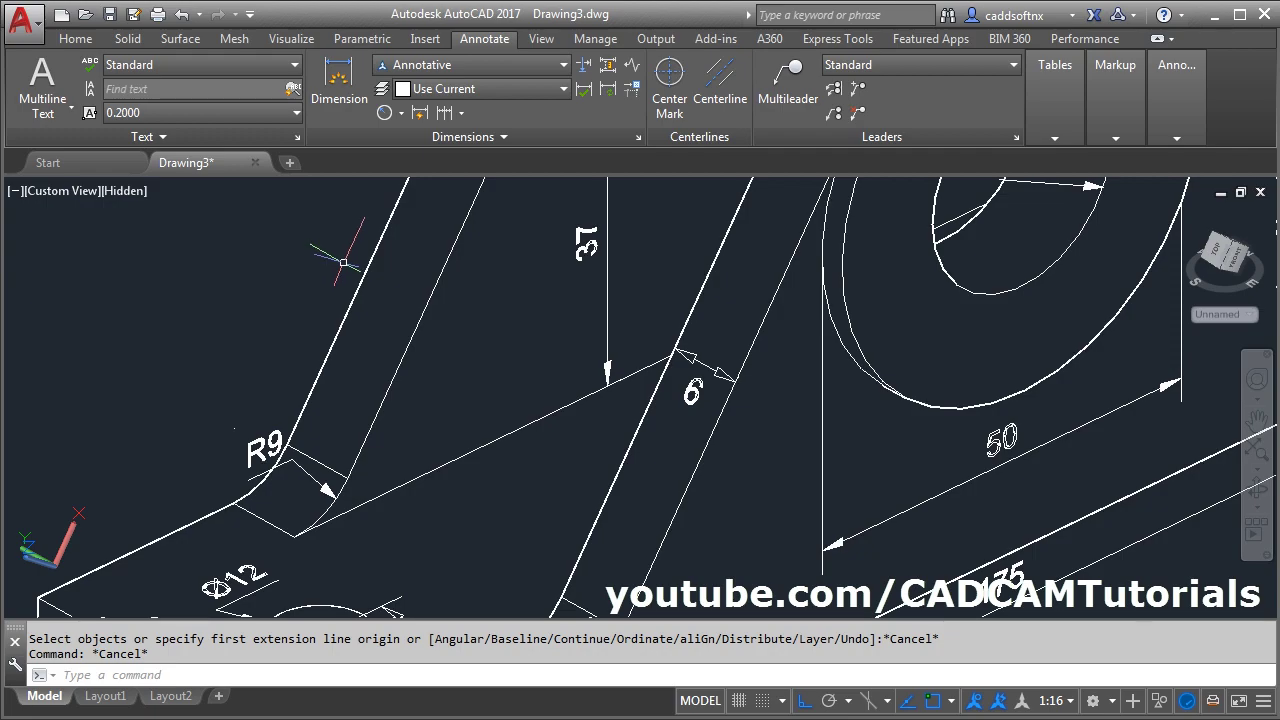
Align the UCS with the front rib's sloped face using the Face option, applying Xflip and Yflip before accepting.
{"action": "left_click", "coordinate": [78, 40]}
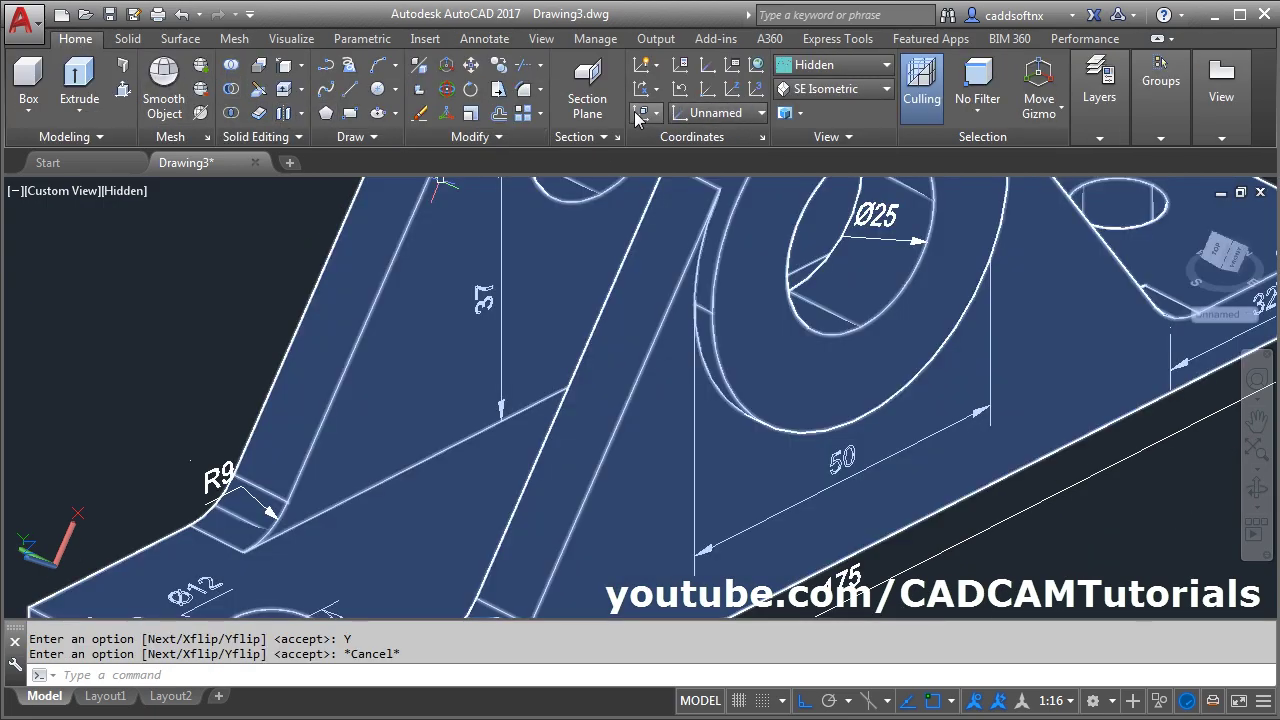
{"action": "left_click", "coordinate": [645, 113]}
{"action": "left_click", "coordinate": [650, 224]}
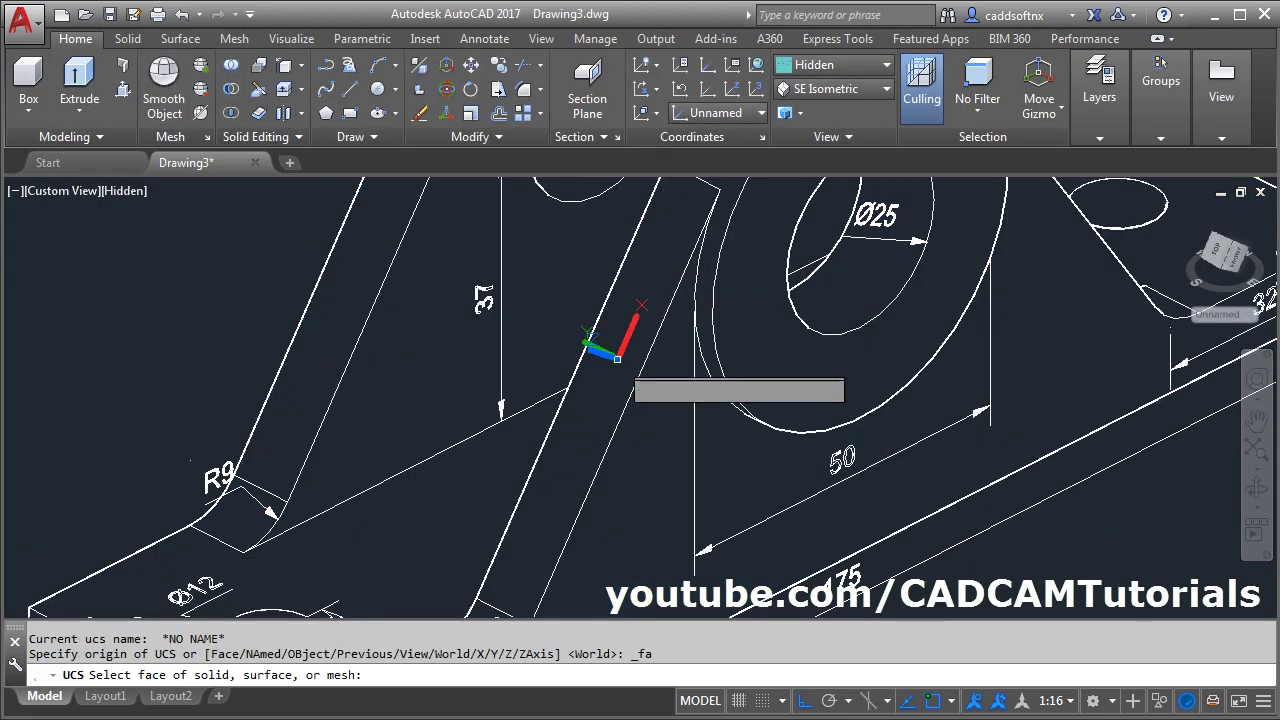
{"action": "left_click", "coordinate": [622, 375]}
{"action": "left_click", "coordinate": [672, 460]}
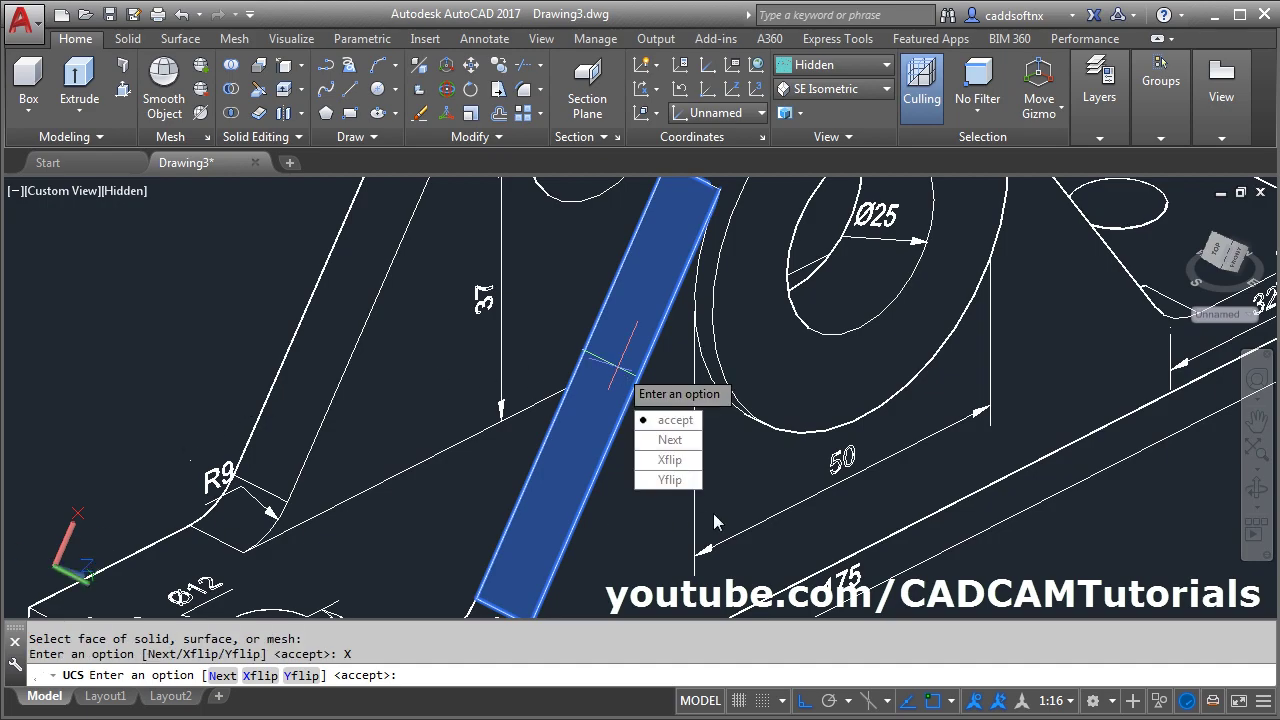
{"action": "left_click", "coordinate": [672, 480]}
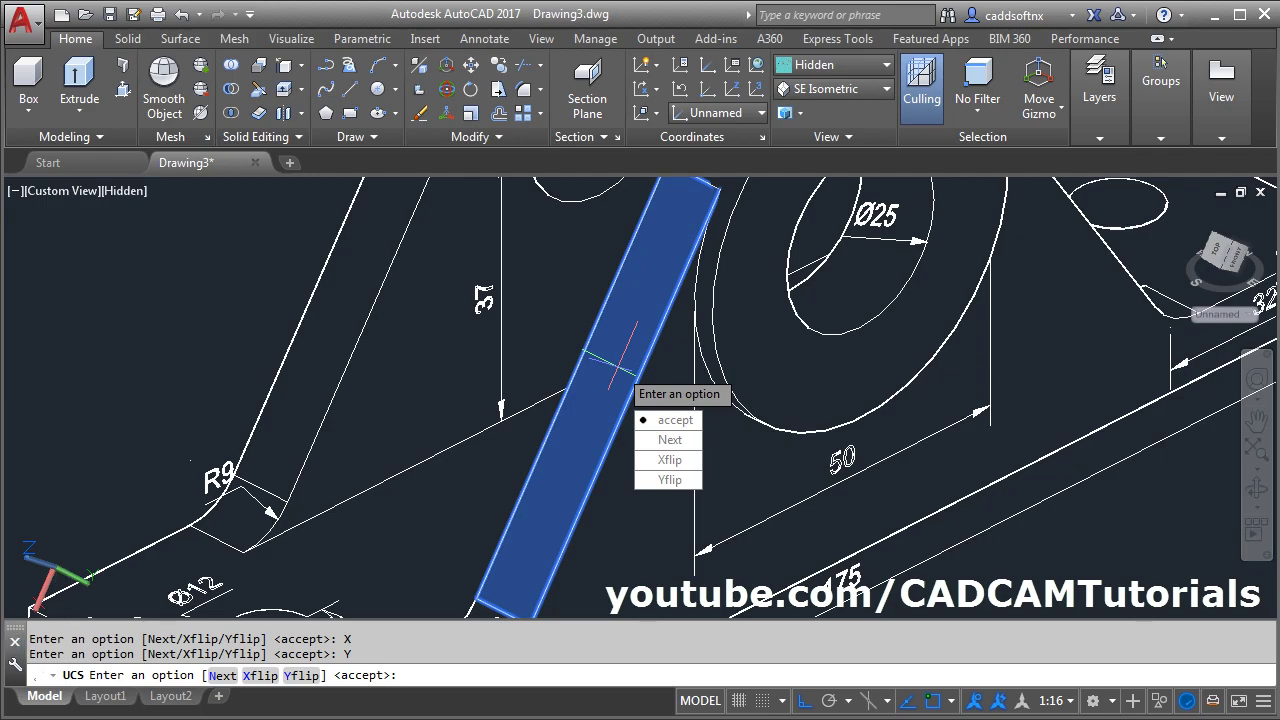
{"action": "left_click", "coordinate": [697, 440]}
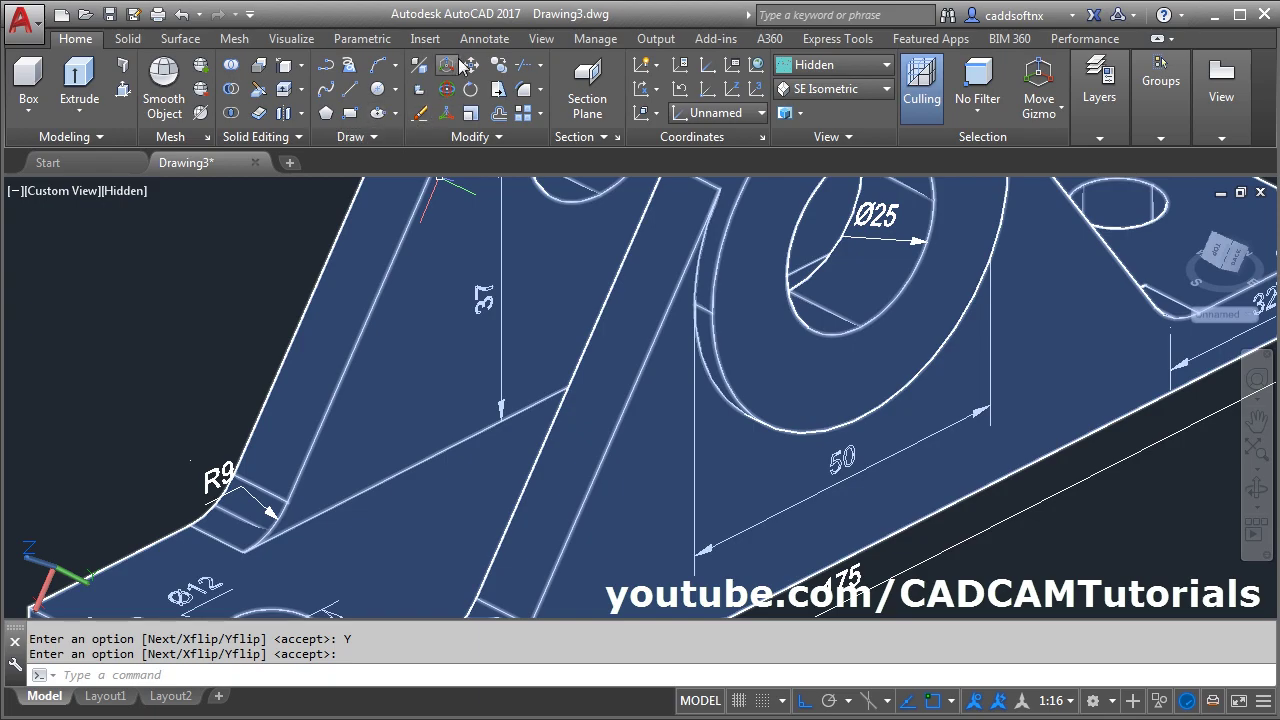
Add a linear dimension across the front rib's sloped face, placing it between the face's two long edges.
{"action": "left_click", "coordinate": [485, 38]}
{"action": "left_click", "coordinate": [406, 116]}
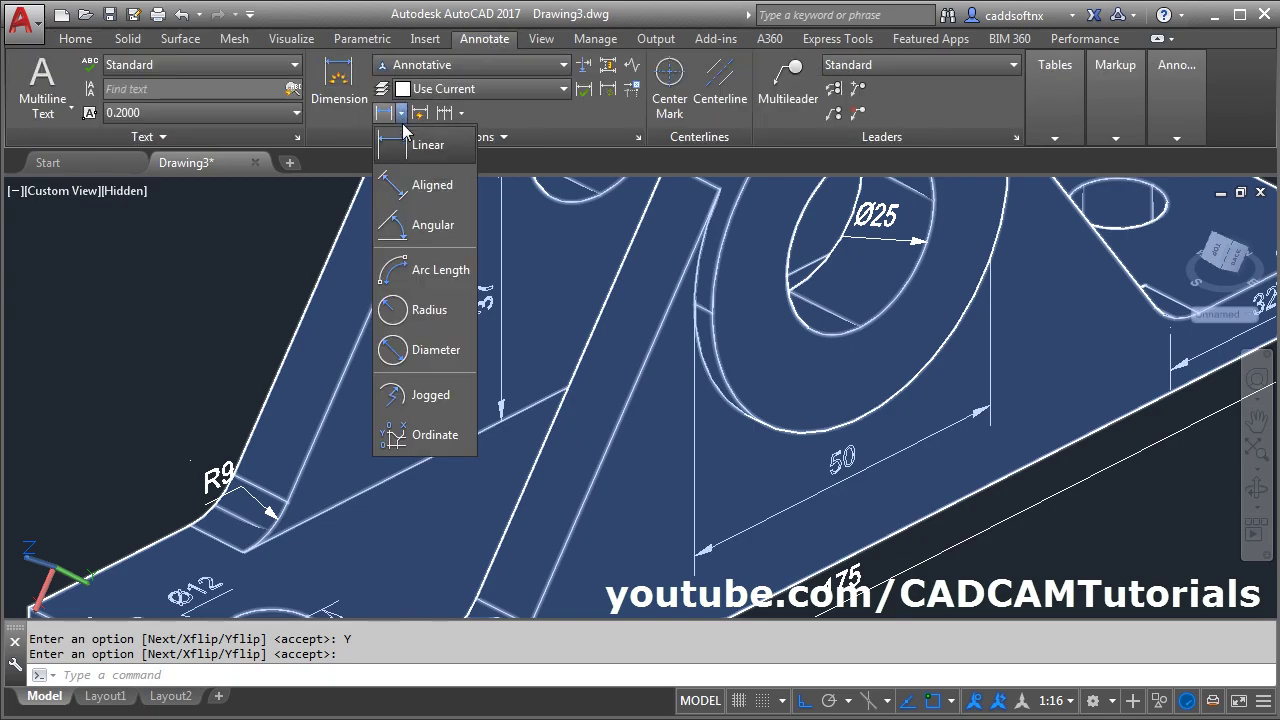
{"action": "left_click", "coordinate": [425, 150]}
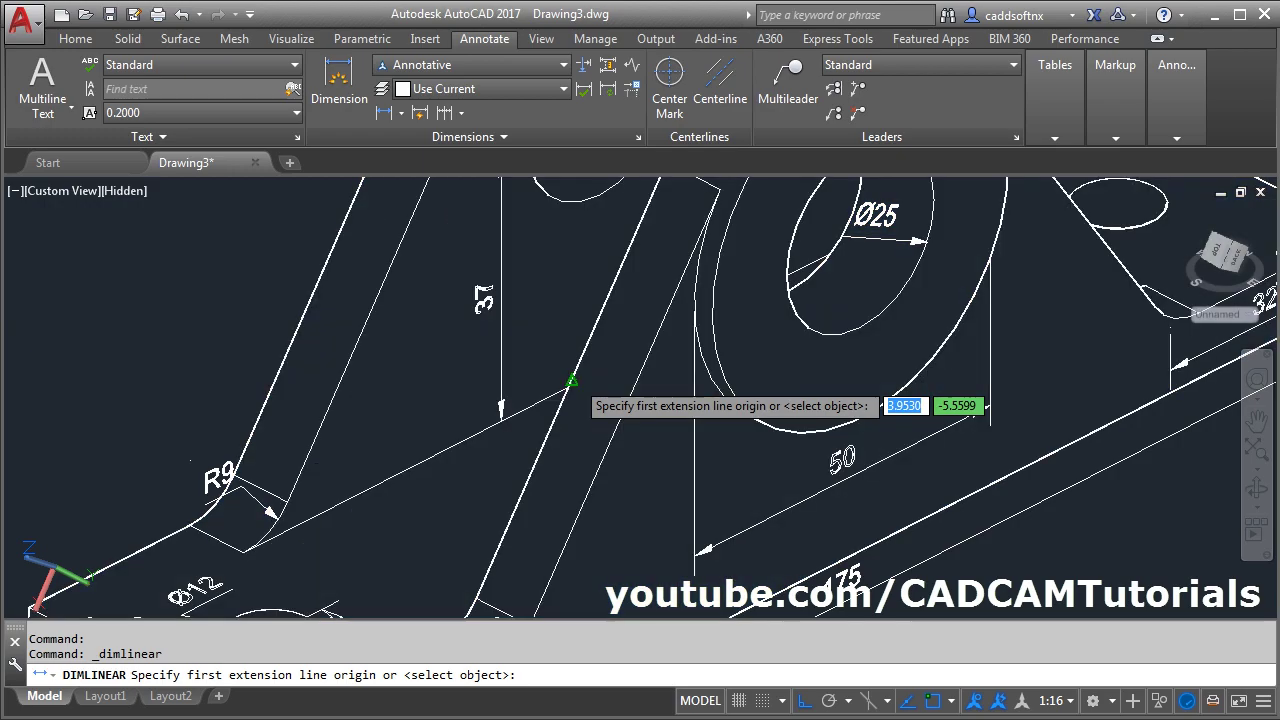
{"action": "left_click", "coordinate": [571, 381]}
{"action": "left_click", "coordinate": [625, 410]}
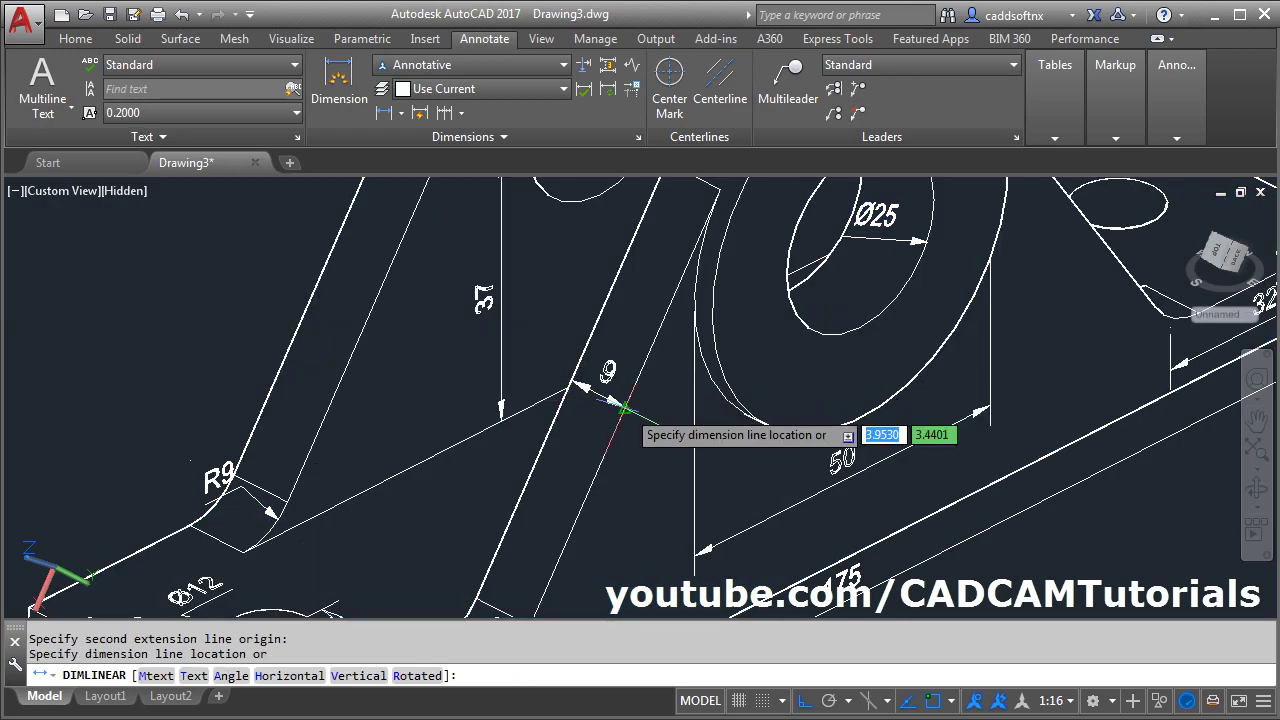
{"action": "left_click", "coordinate": [607, 378]}
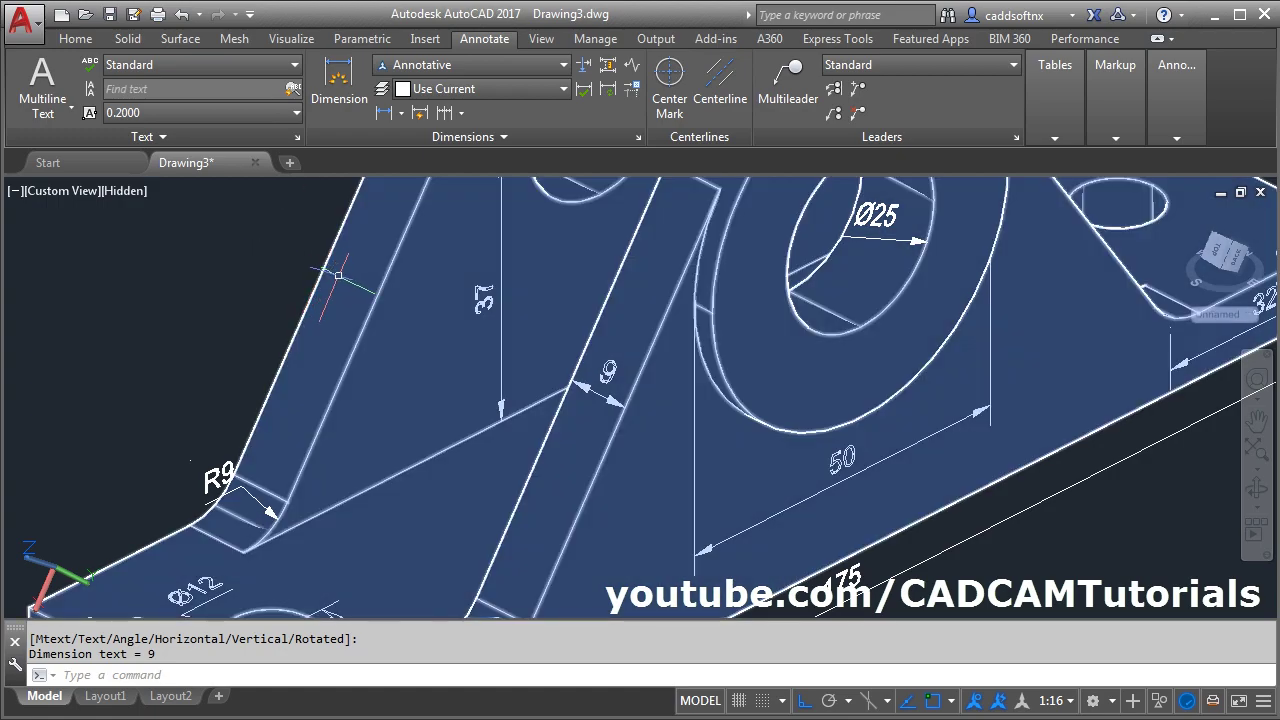
Add a linear dimension across the rear rib's sloped face, placing it in line between its two long edges.
{"action": "middle_click_drag", "start_coordinate": [337, 296], "coordinate": [353, 339]}
{"action": "left_click", "coordinate": [381, 116]}
{"action": "left_click", "coordinate": [344, 300]}
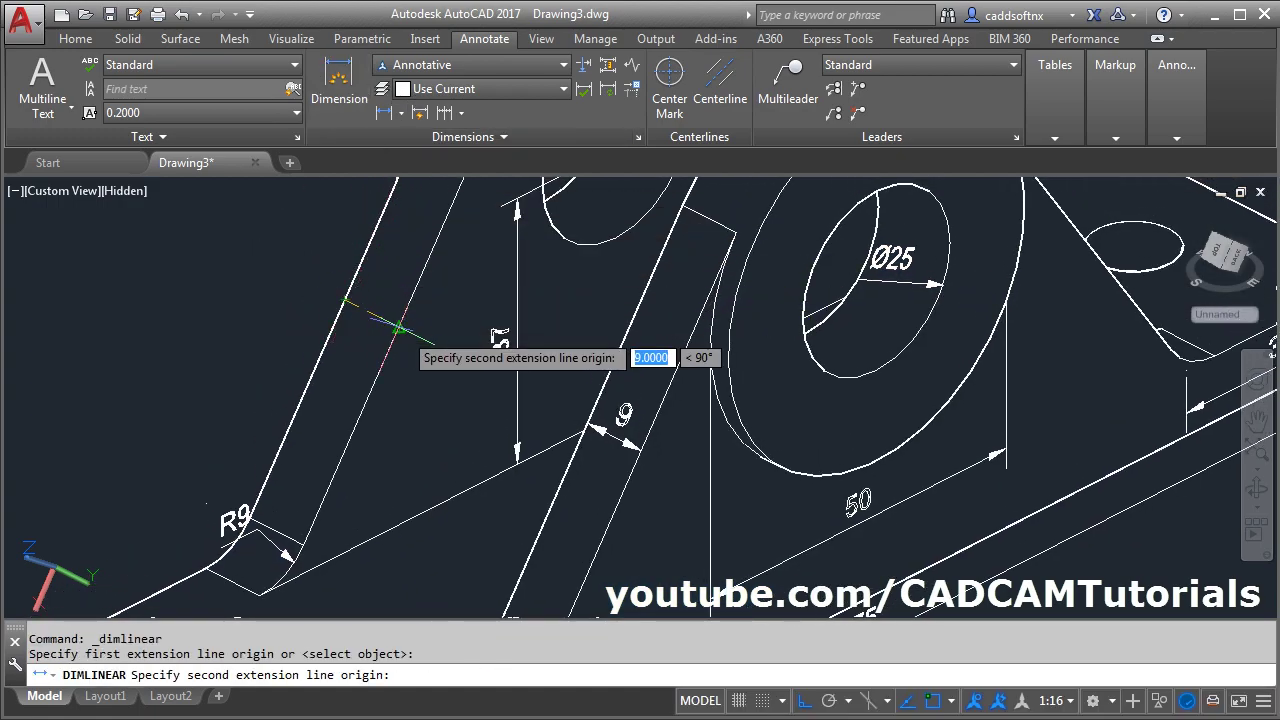
{"action": "left_click", "coordinate": [398, 328]}
{"action": "left_click", "coordinate": [393, 331]}
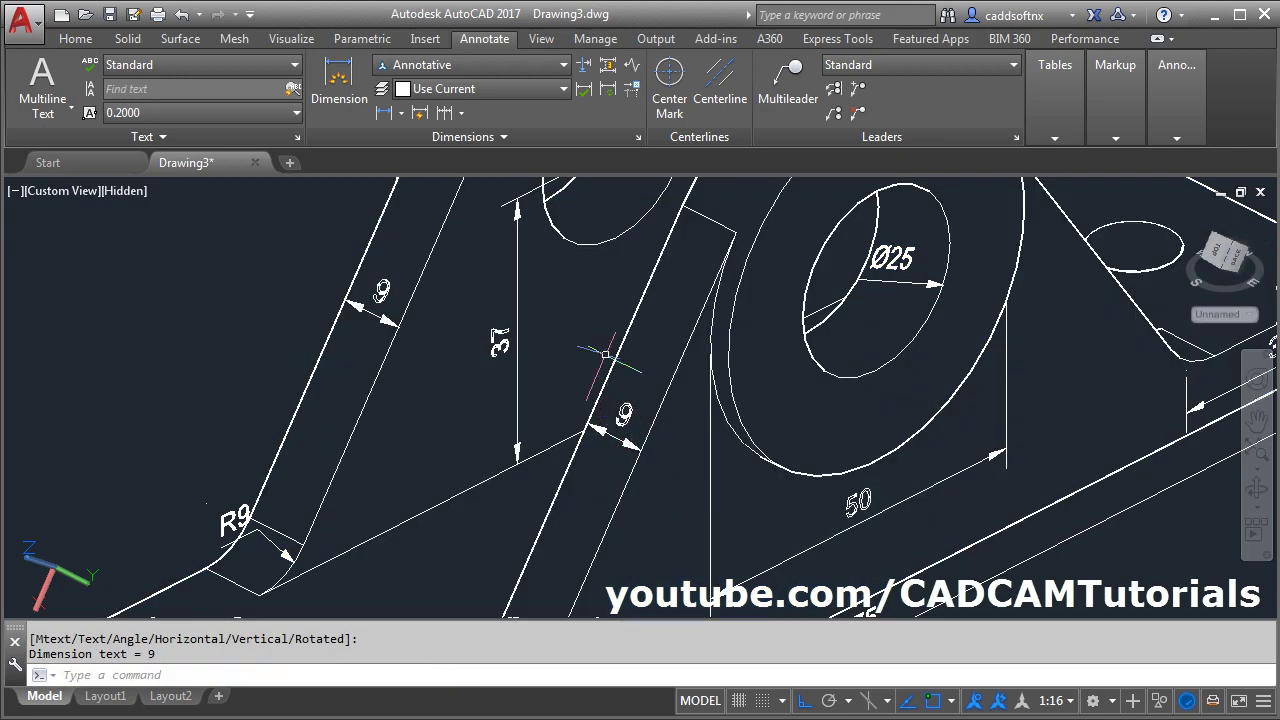
Dimension the gap between the two ribs in line with their thickness dimensions, from the rear rib's inner edge to the front rib's.
{"action": "left_click", "coordinate": [386, 116]}
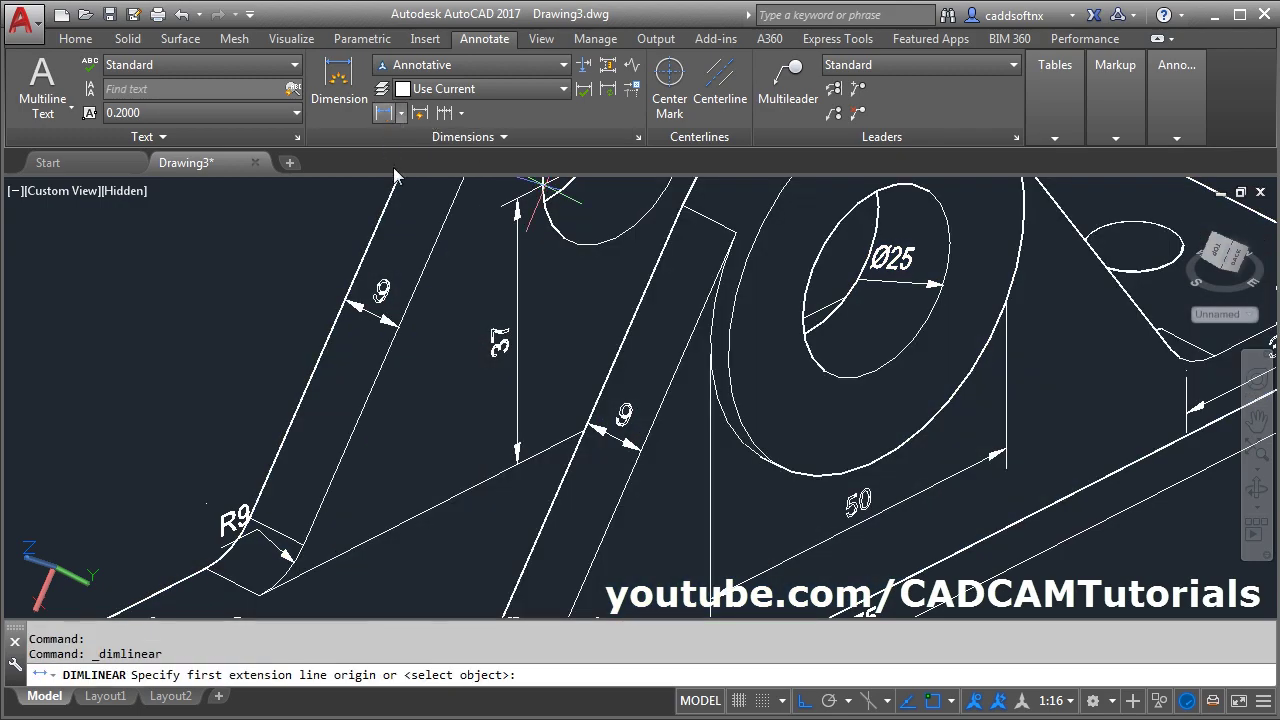
{"action": "left_click", "coordinate": [398, 328]}
{"action": "left_click", "coordinate": [587, 428]}
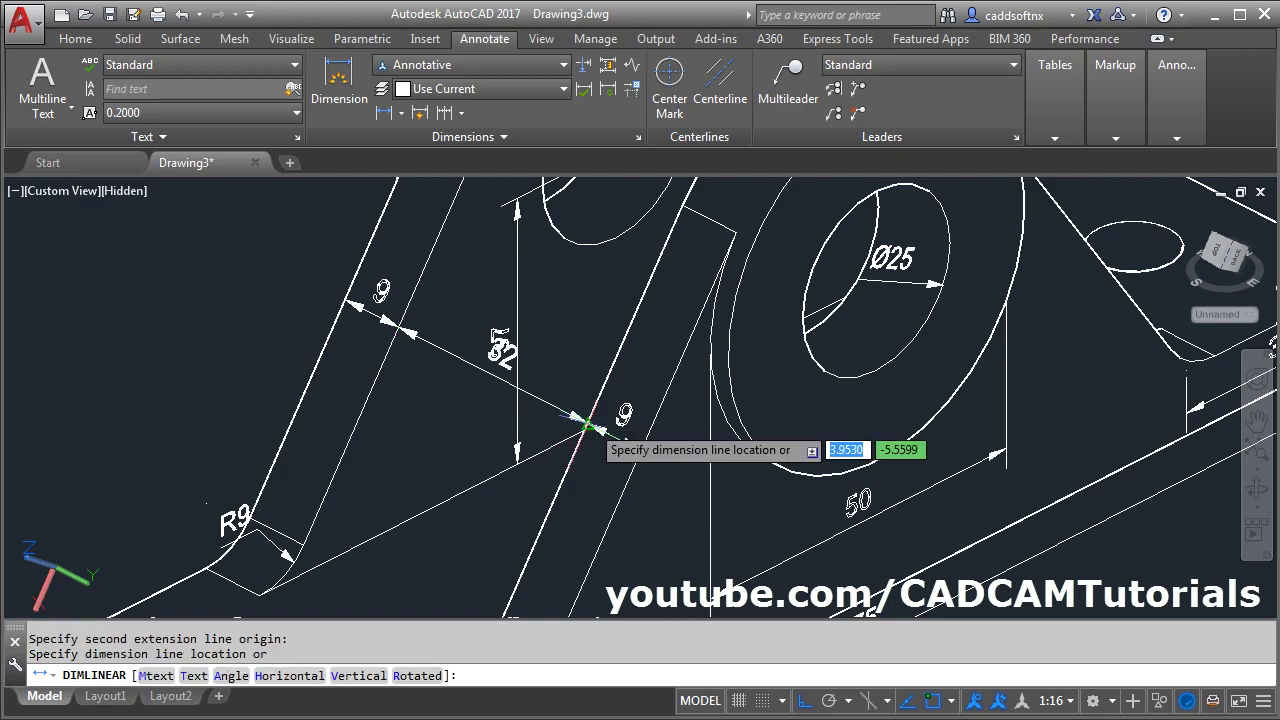
{"action": "left_click", "coordinate": [588, 425]}
{"action": "mouse_move", "coordinate": [476, 436]}
{"action": "middle_mouse_down"}
{"action": "mouse_move", "coordinate": [460, 460]}
{"action": "mouse_move", "coordinate": [560, 448]}
{"action": "middle_mouse_up"}
{"action": "scroll", "coordinate": [566, 444], "scroll_direction": "down", "scroll_amount": 1}
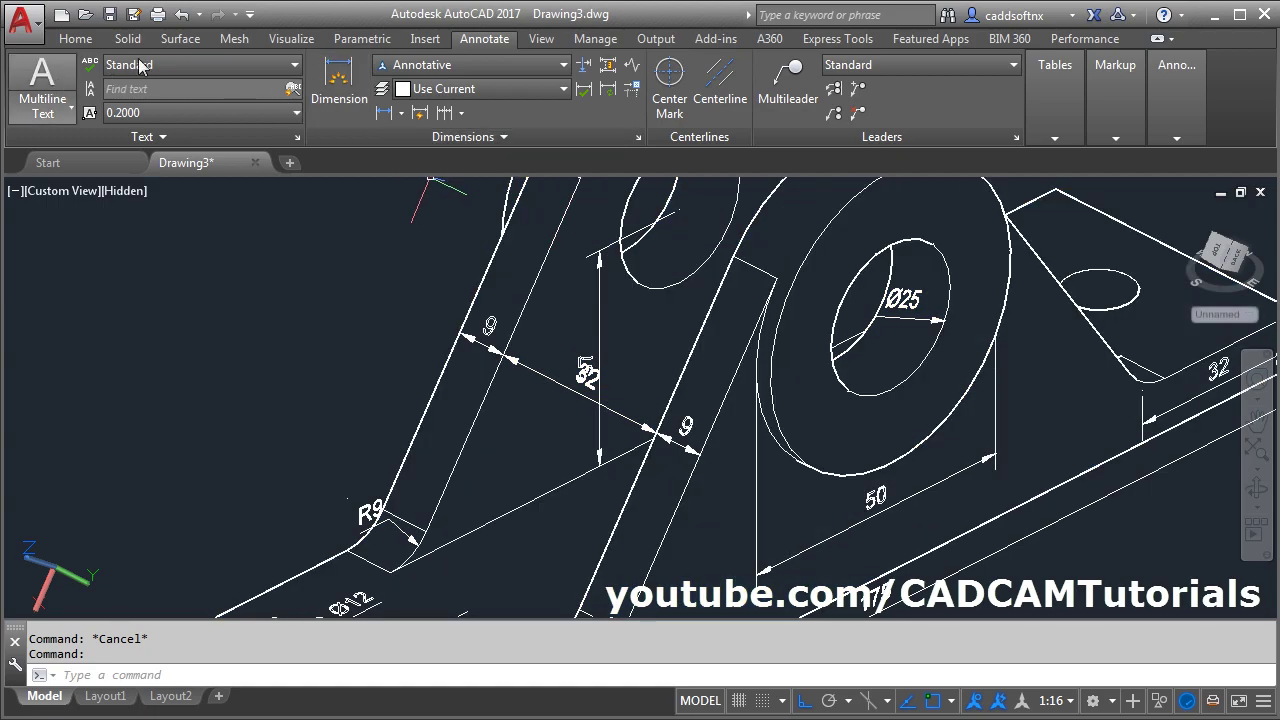
Align the UCS with the rear rib's inner side face using the Face option, accepting the default orientation.
{"action": "left_click", "coordinate": [75, 38]}
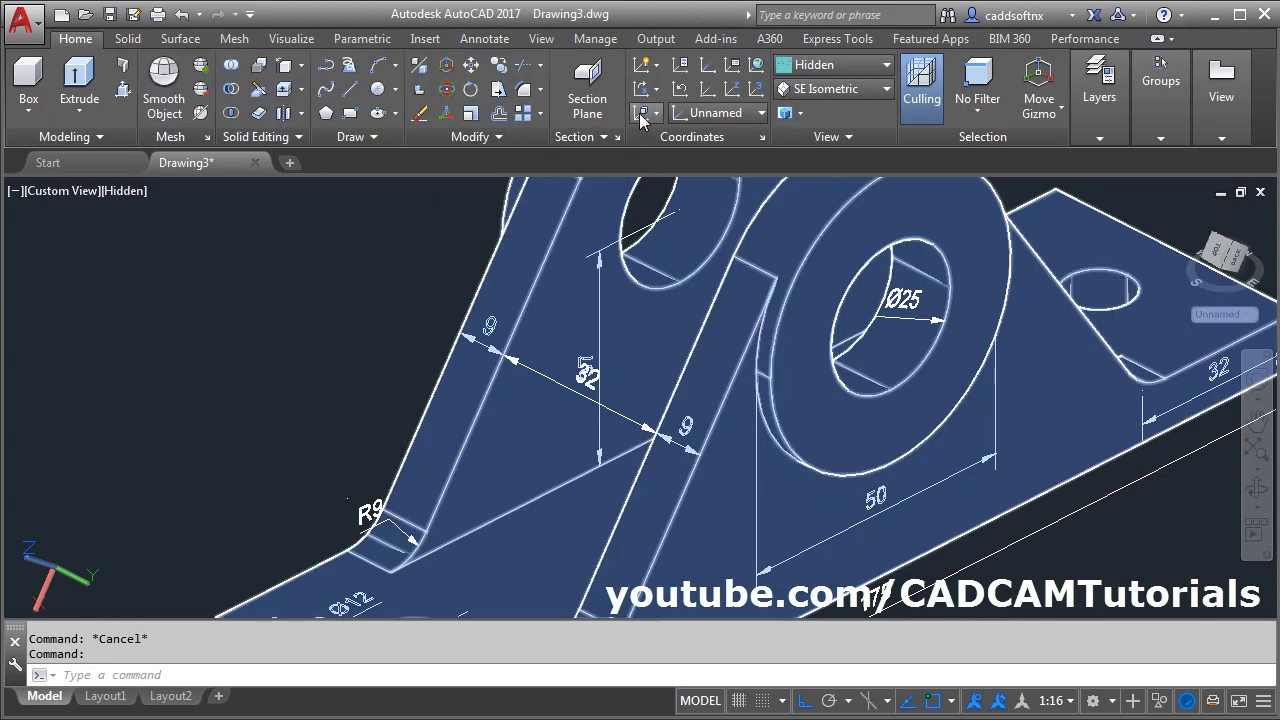
{"action": "left_click", "coordinate": [641, 113]}
{"action": "left_click", "coordinate": [650, 225]}
{"action": "left_click", "coordinate": [572, 338]}
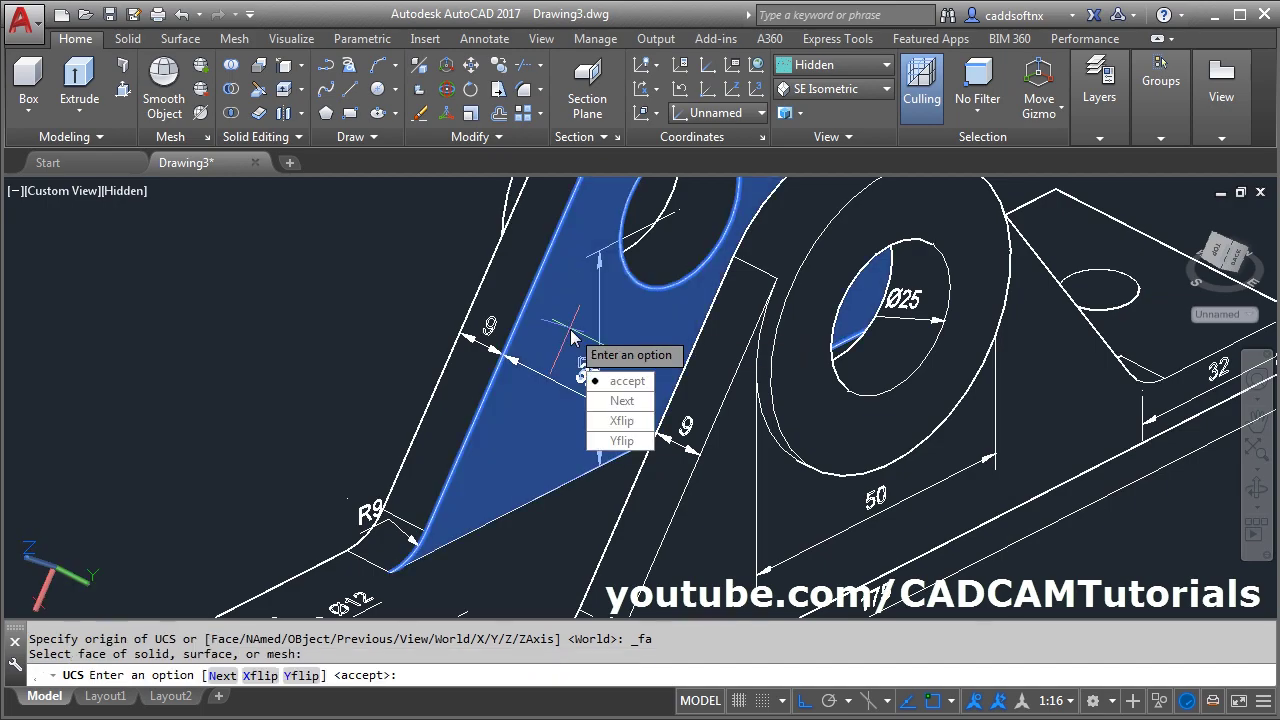
{"action": "key", "text": "Return"}
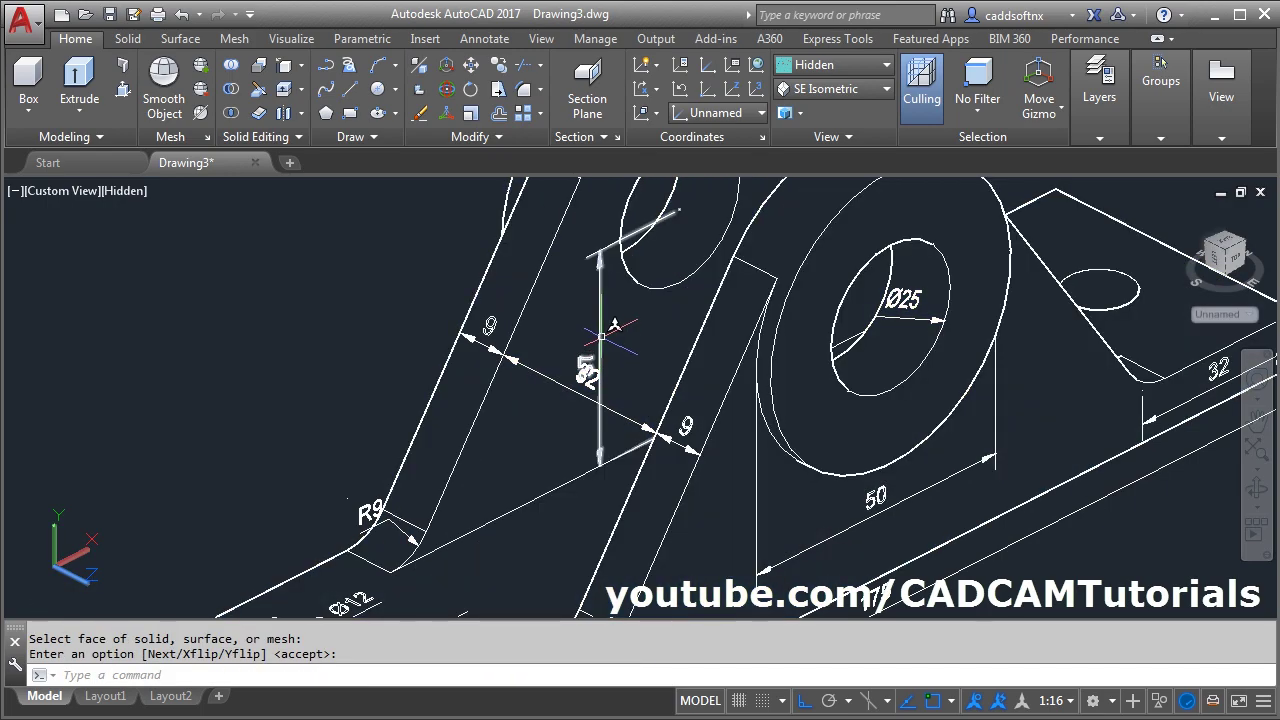
Move the text of the rear hole's vertical height dimension upward, clear of the rib gap dimension's text.
{"action": "scroll", "coordinate": [601, 335], "scroll_direction": "up", "scroll_amount": 5}
{"action": "scroll", "coordinate": [533, 290], "scroll_direction": "up", "scroll_amount": 2}
{"action": "middle_click_drag", "start_coordinate": [409, 354], "coordinate": [460, 360], "text": "shift"}
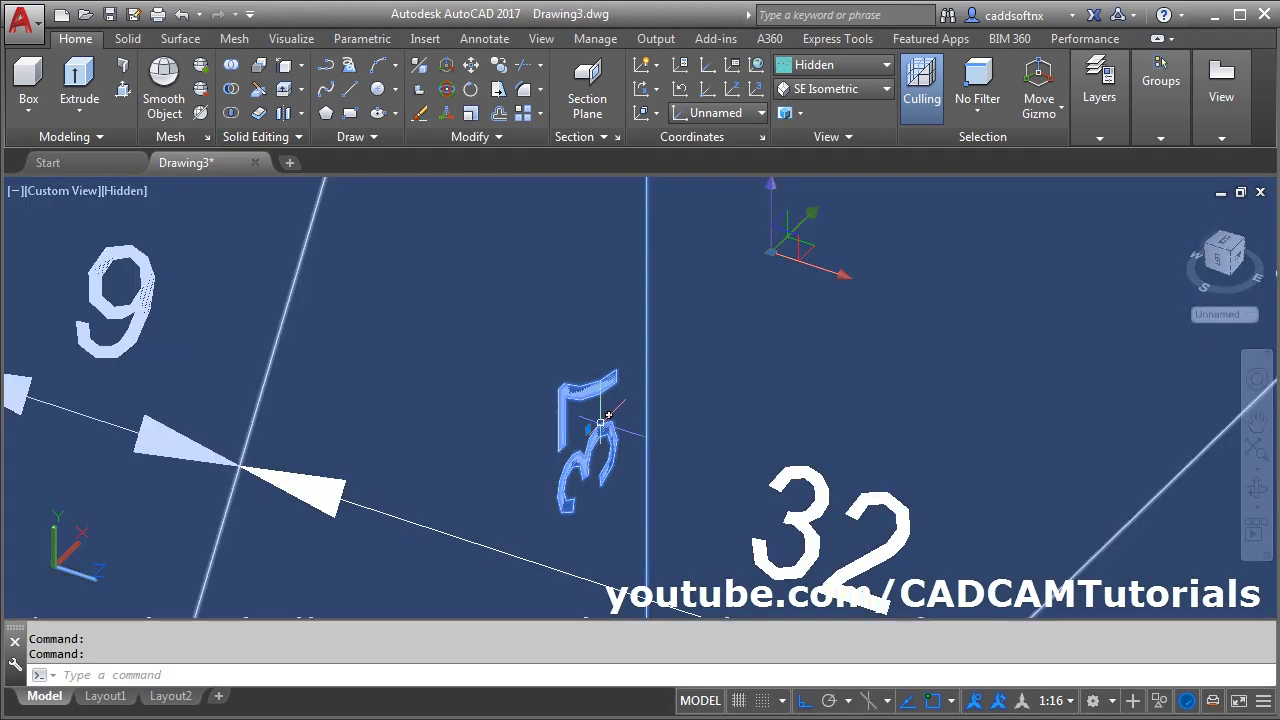
{"action": "left_click", "coordinate": [589, 429]}
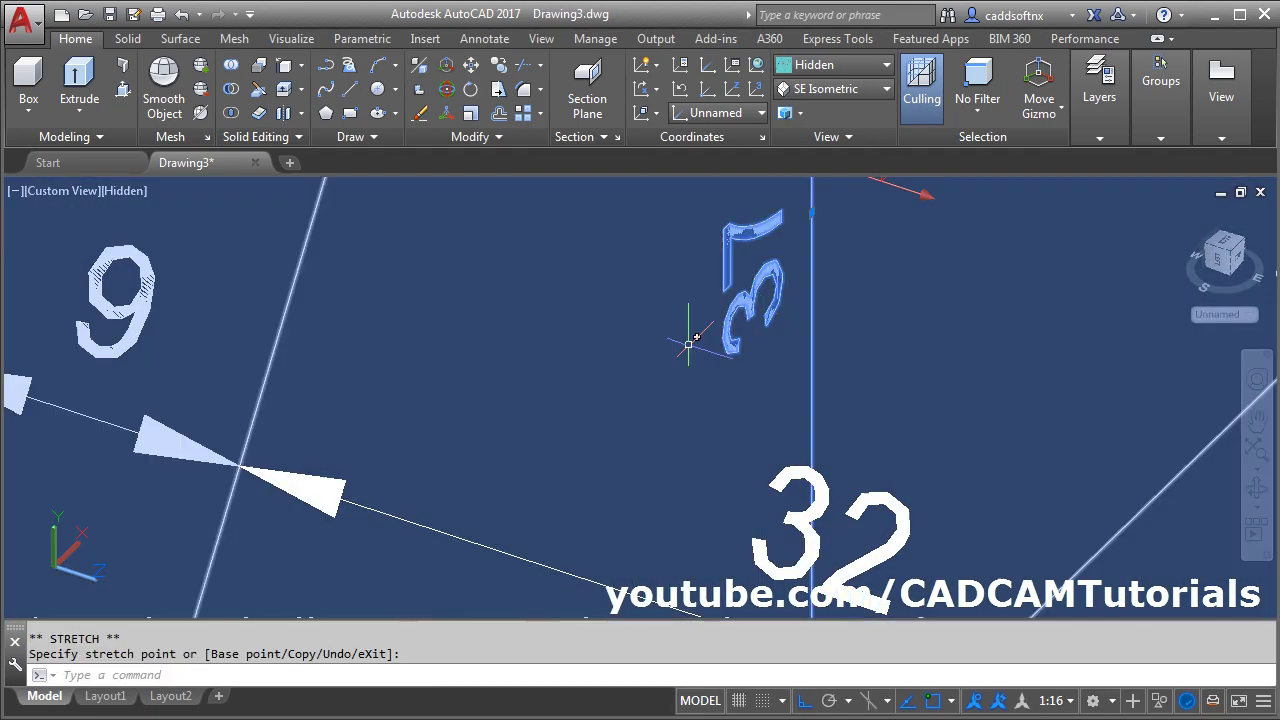
{"action": "key", "text": "Escape"}
Restore the SE Isometric view of the bracket.
{"action": "left_click", "coordinate": [850, 90]}
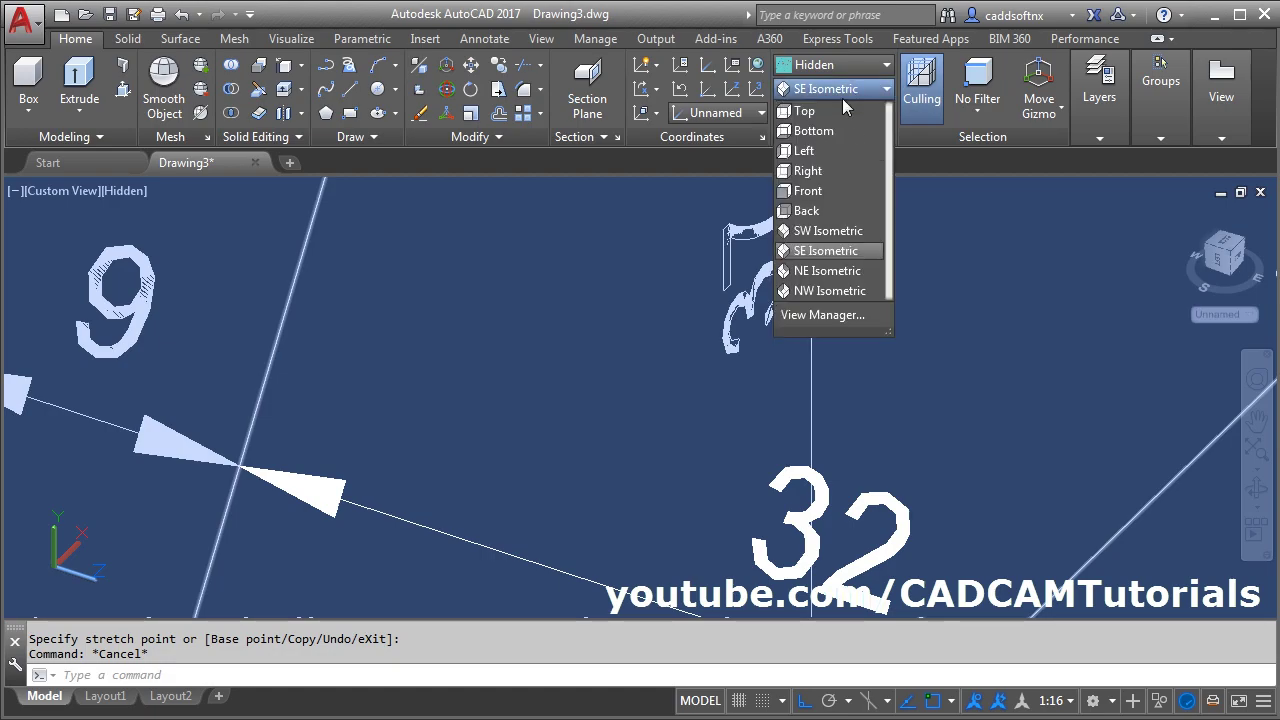
{"action": "left_click", "coordinate": [836, 252]}
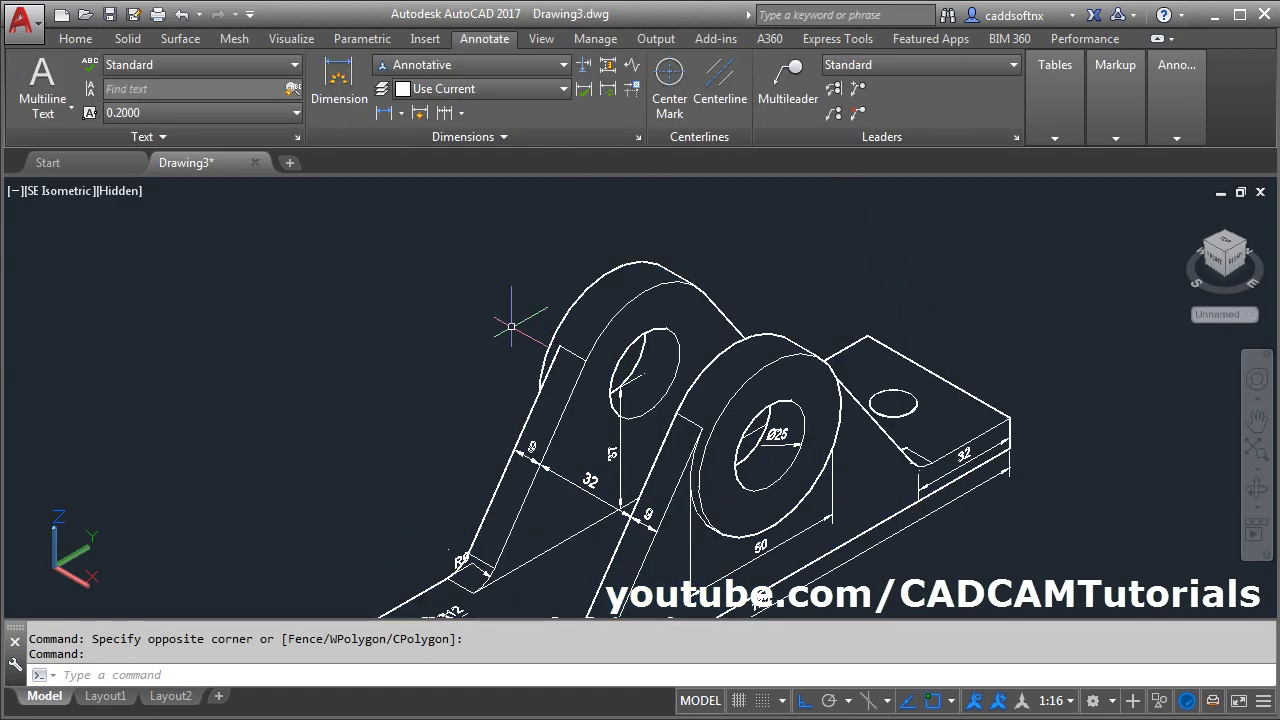
{"action": "middle_click_drag", "start_coordinate": [851, 414], "coordinate": [723, 467]}
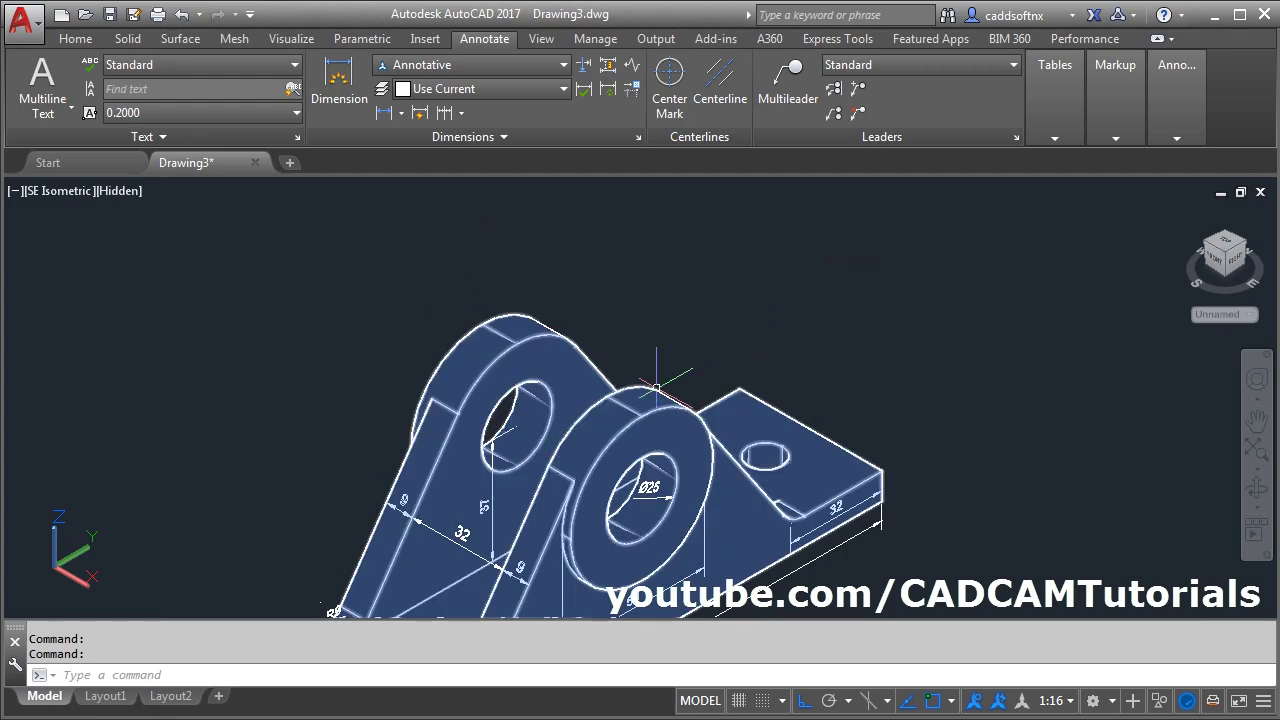
Define a 3-point UCS with its origin on the front boss's top edge, X toward the rear boss and Y along the base plate's length.
{"action": "left_click", "coordinate": [84, 40]}
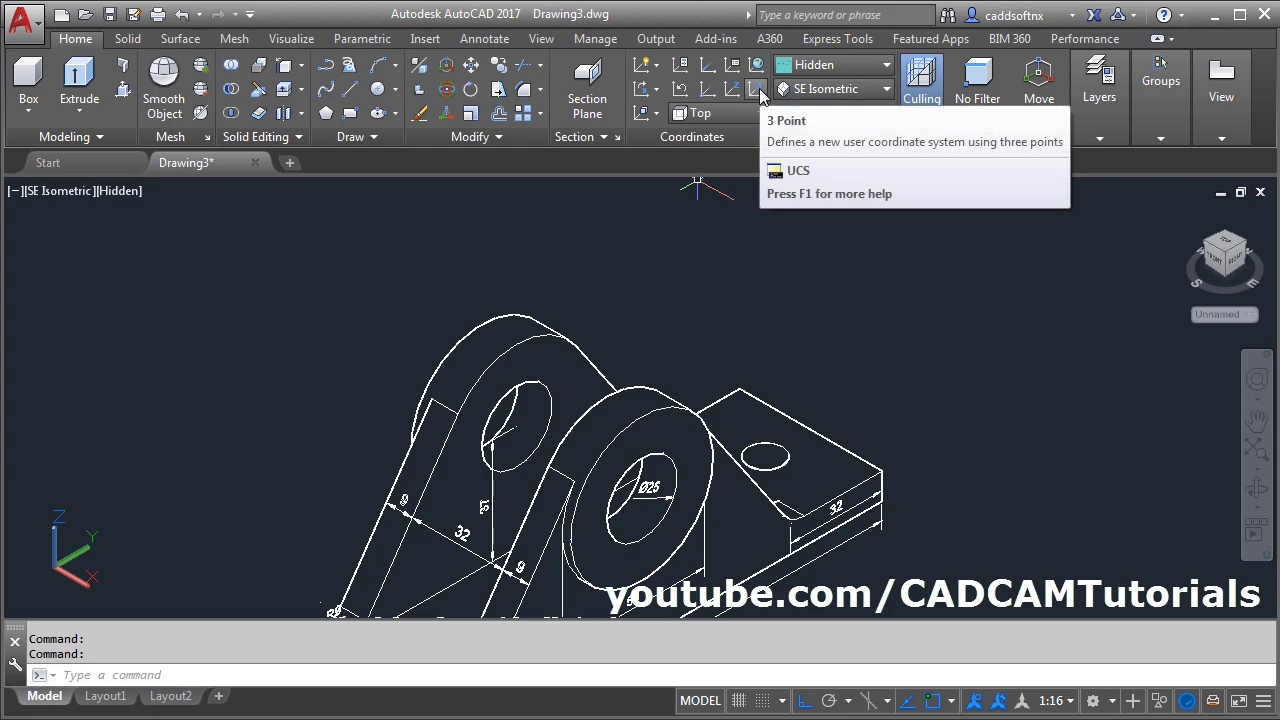
{"action": "left_click", "coordinate": [757, 93]}
{"action": "scroll", "coordinate": [677, 286], "scroll_direction": "up", "scroll_amount": 4}
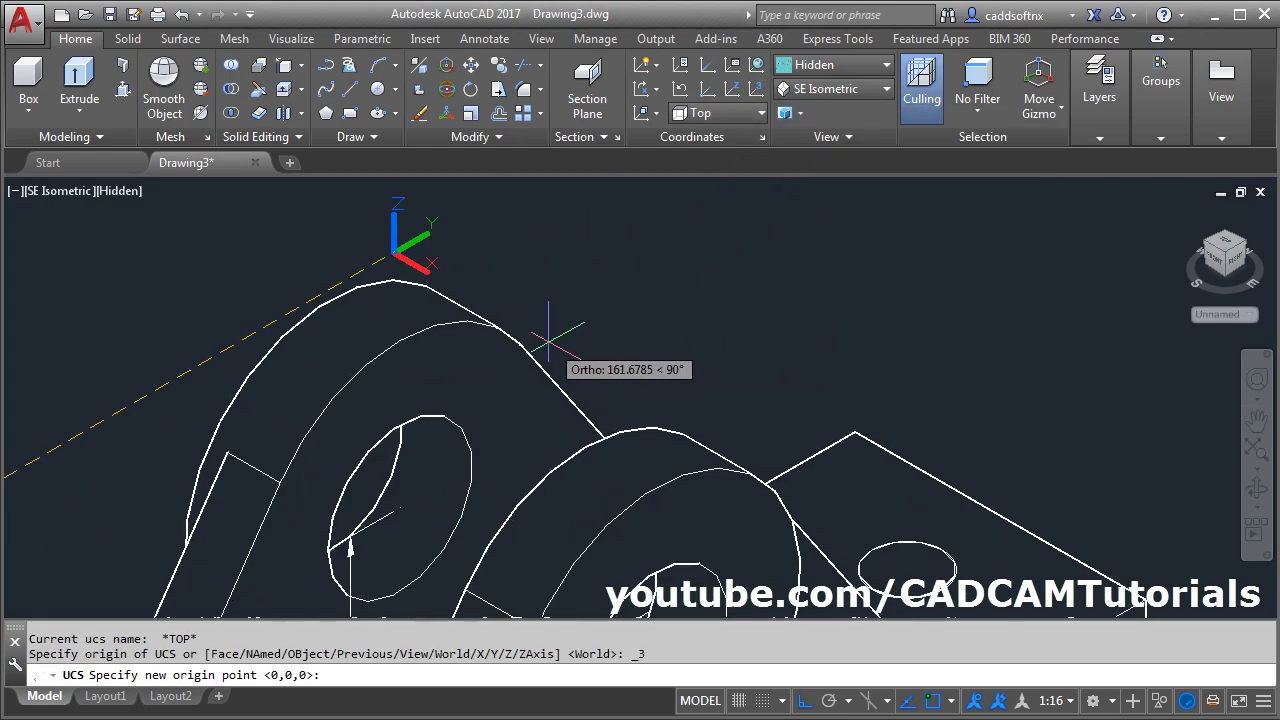
{"action": "middle_click_drag", "start_coordinate": [557, 335], "coordinate": [577, 277]}
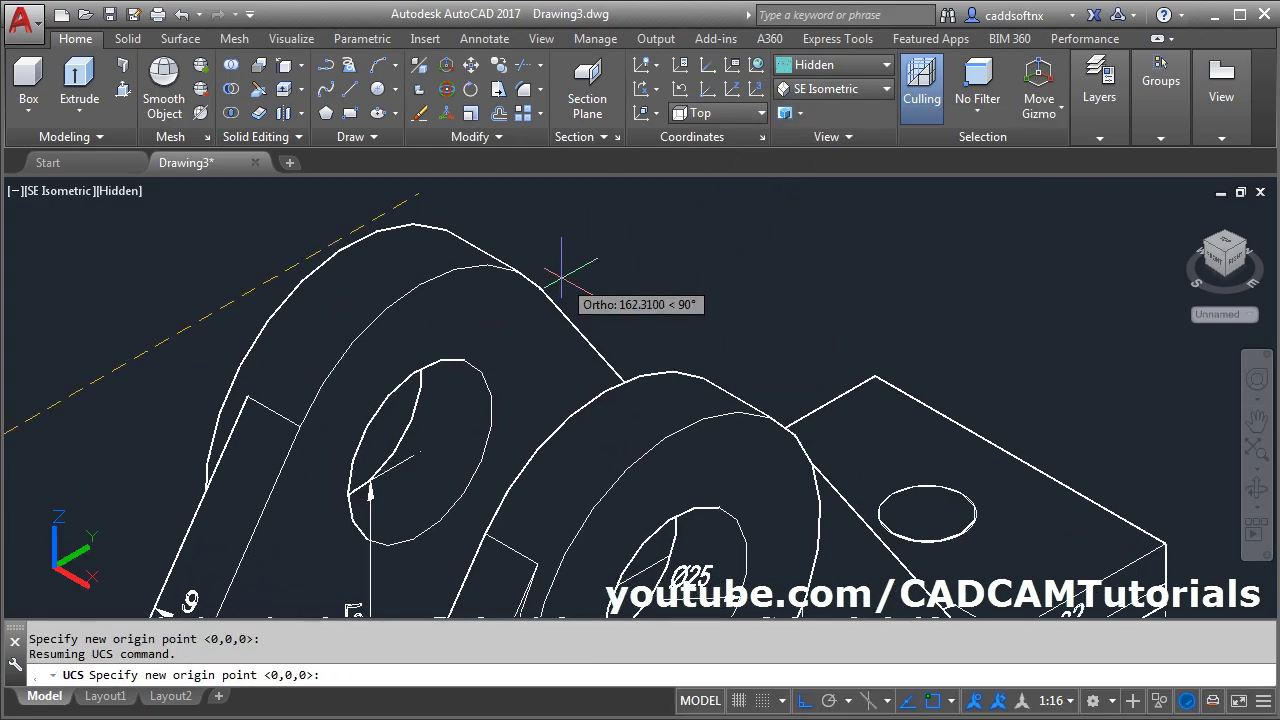
{"action": "left_click", "coordinate": [675, 429]}
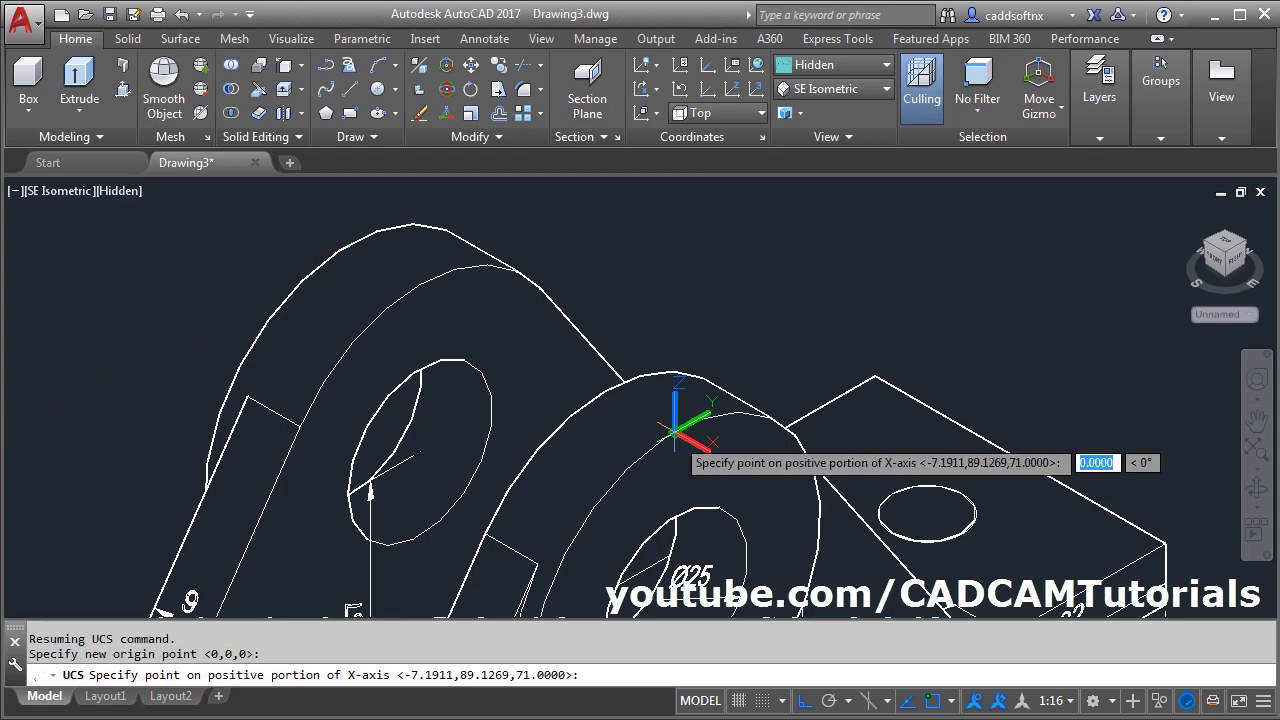
{"action": "left_click", "coordinate": [347, 247]}
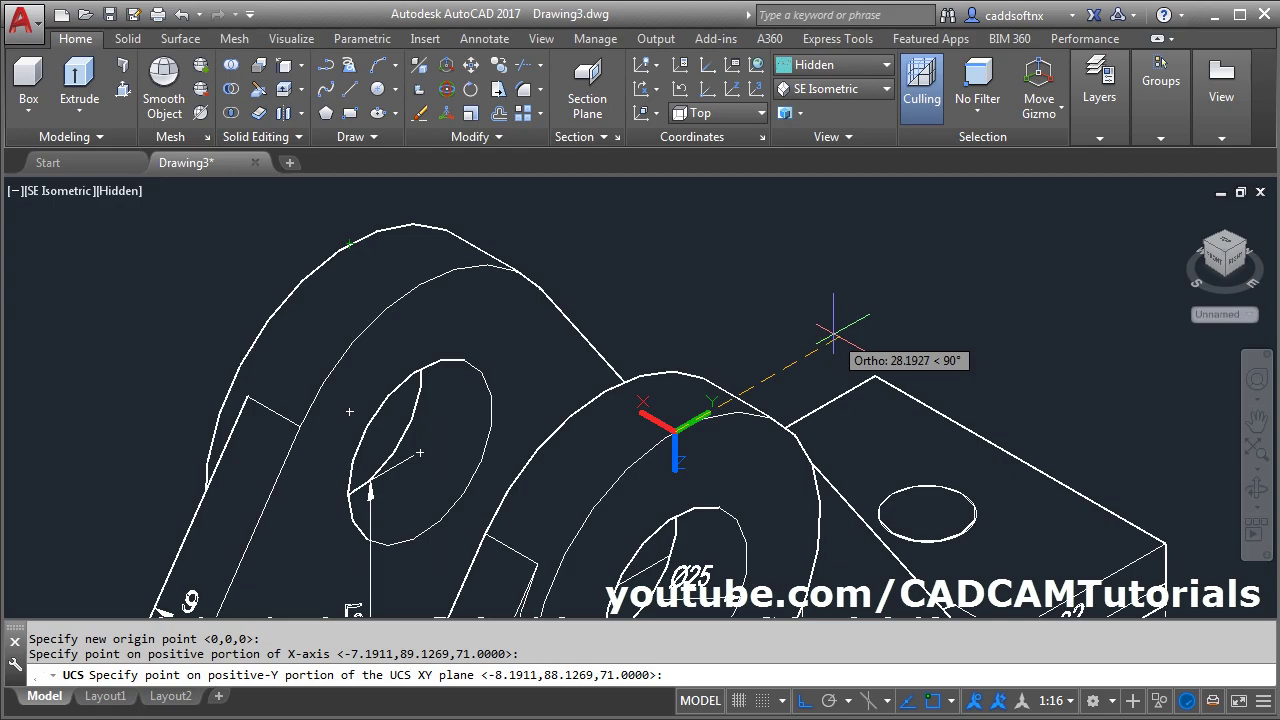
{"action": "mouse_move", "coordinate": [393, 505]}
{"action": "middle_mouse_down"}
{"action": "mouse_move", "coordinate": [452, 362]}
{"action": "mouse_move", "coordinate": [658, 328]}
{"action": "middle_mouse_up"}
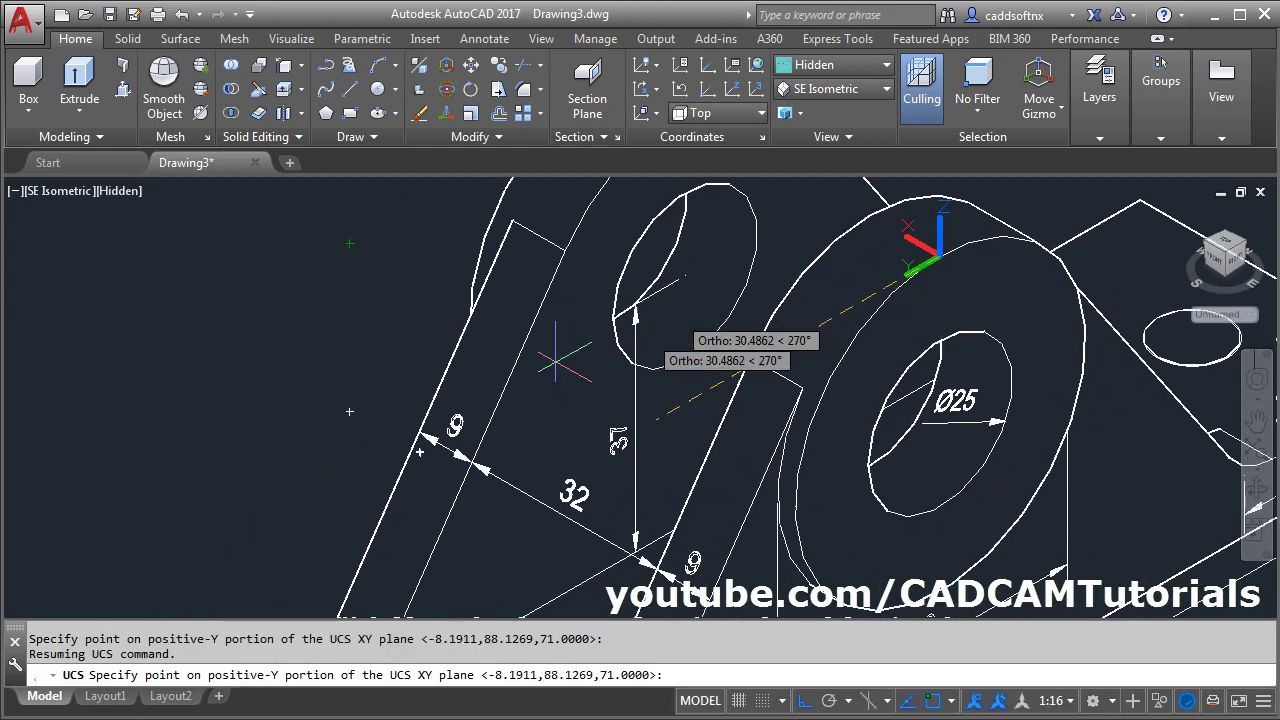
{"action": "left_click", "coordinate": [232, 490]}
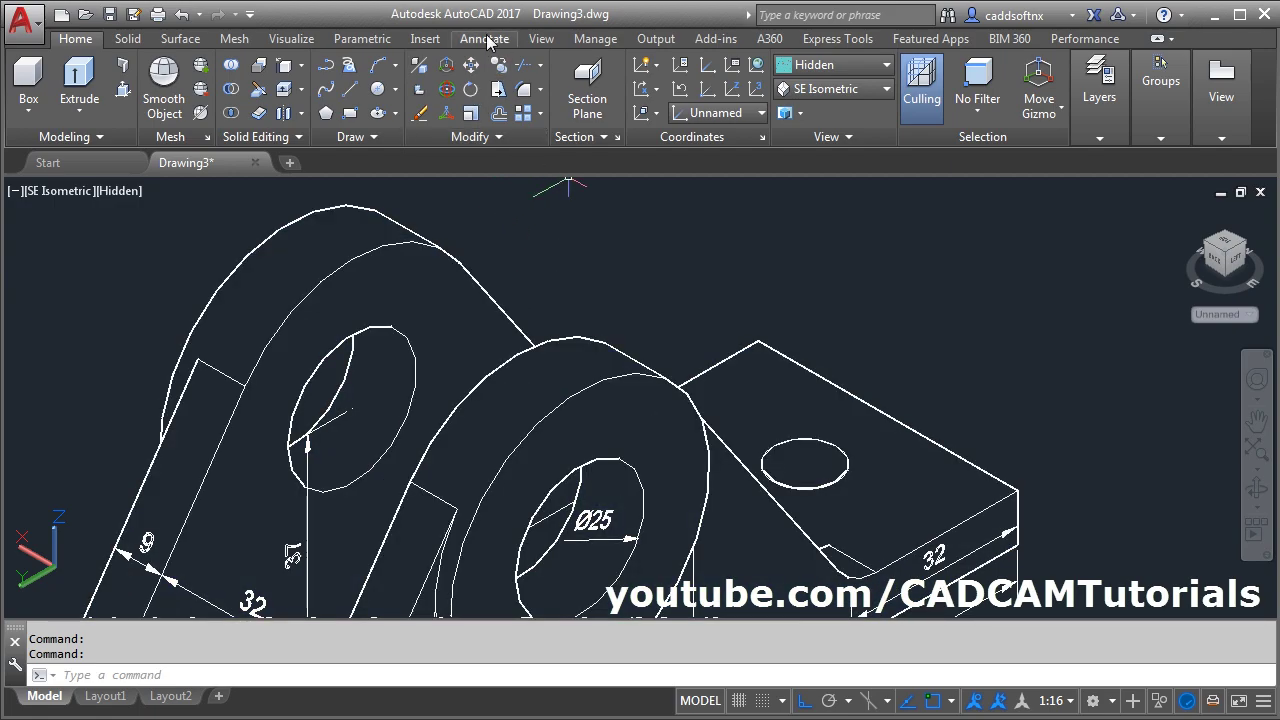
Add a linear dimension for the front boss's thickness, placing it across the boss's curved top surface.
{"action": "left_click", "coordinate": [485, 39]}
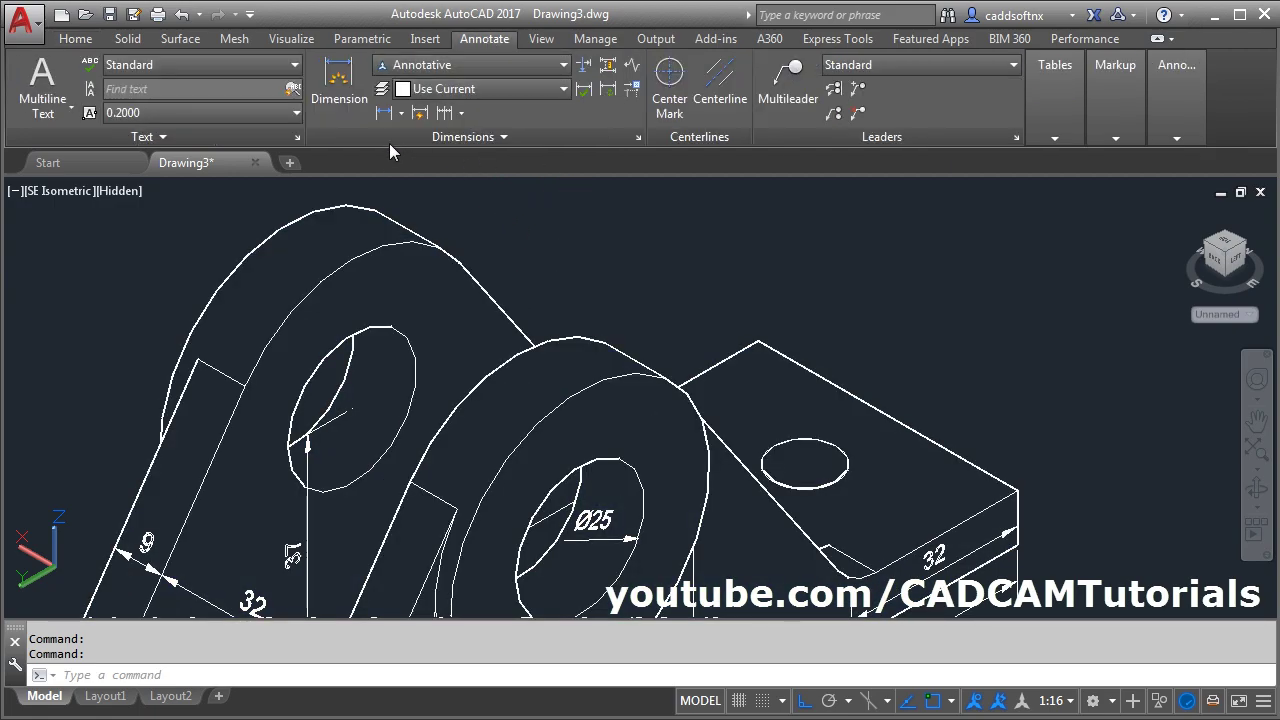
{"action": "left_click", "coordinate": [339, 85]}
{"action": "scroll", "coordinate": [577, 408], "scroll_direction": "up", "scroll_amount": 2}
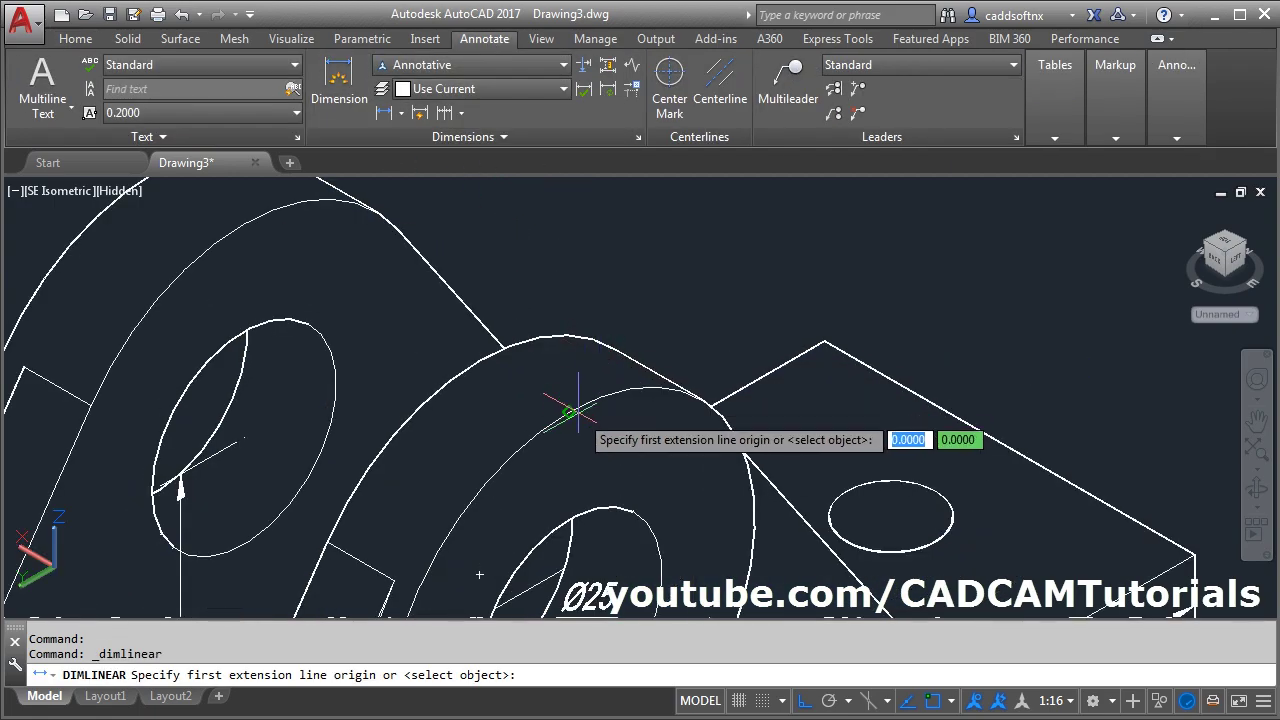
{"action": "left_click", "coordinate": [572, 411]}
{"action": "left_click", "coordinate": [480, 364]}
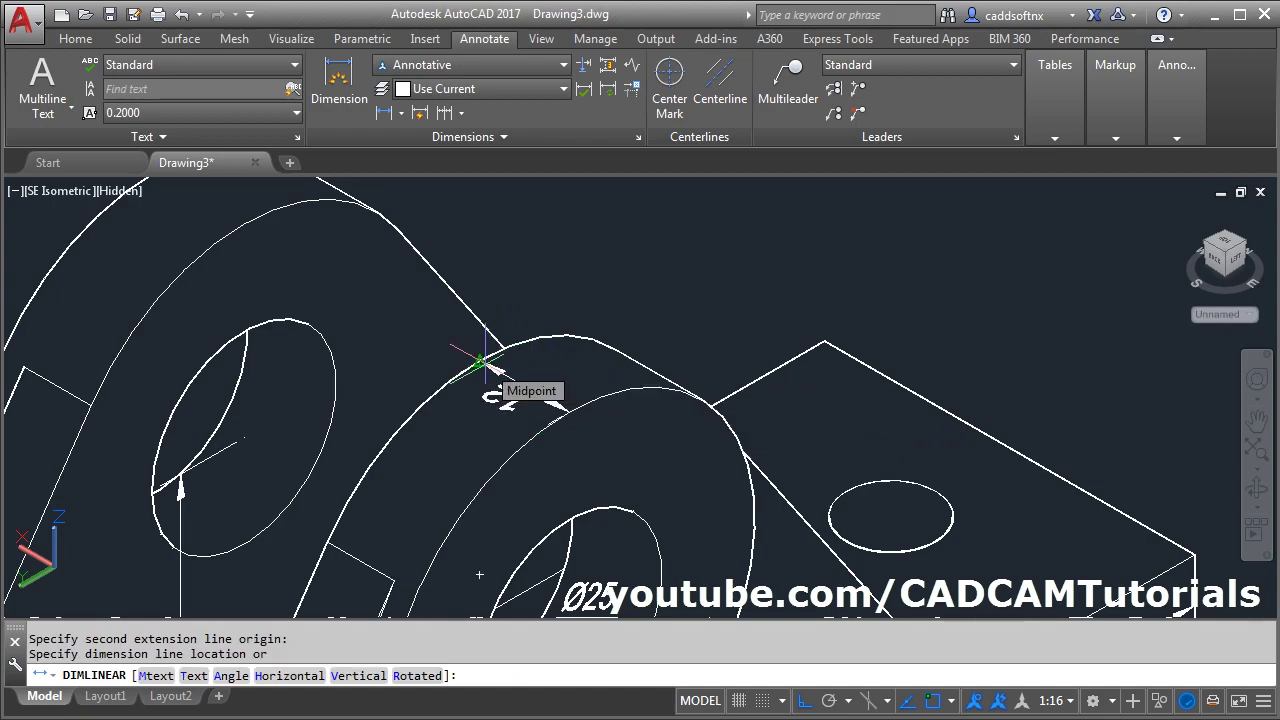
{"action": "left_click", "coordinate": [525, 395]}
{"action": "middle_click_drag", "start_coordinate": [561, 431], "coordinate": [703, 482]}
Add a linear dimension for the rear boss's thickness, placing it across the boss's curved top surface.
{"action": "middle_click_drag", "start_coordinate": [449, 292], "coordinate": [529, 361]}
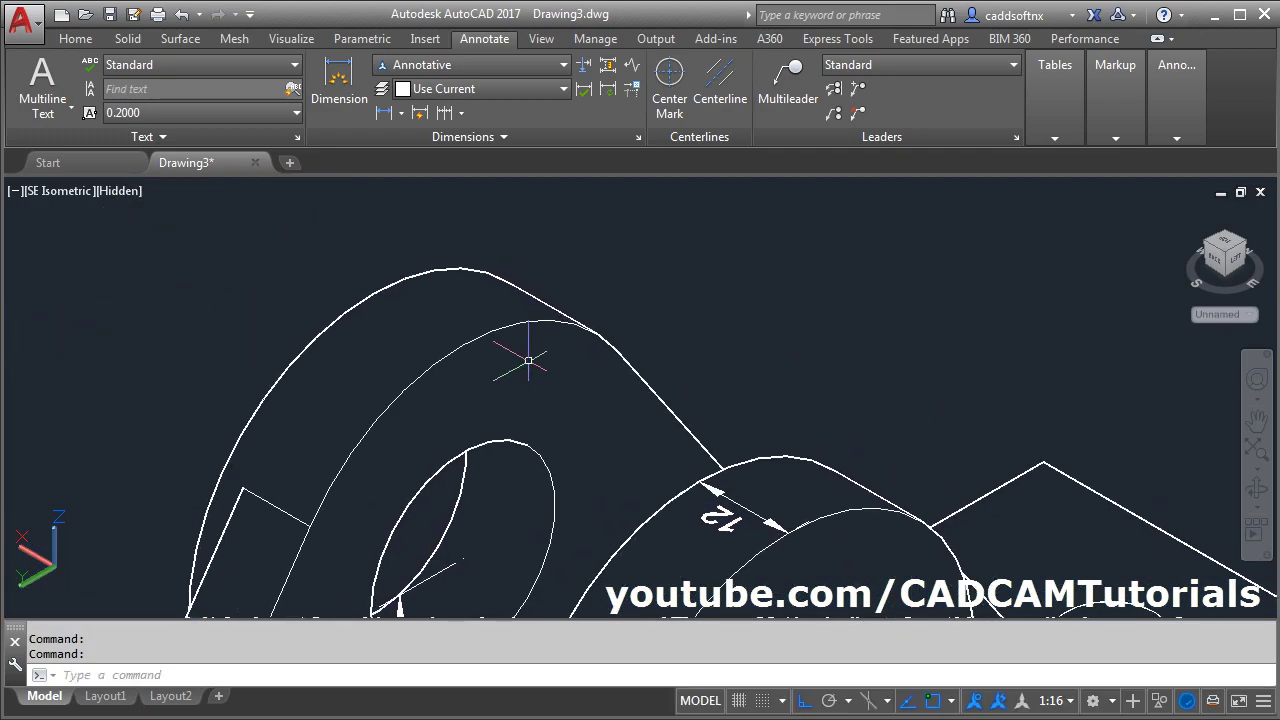
{"action": "left_click", "coordinate": [384, 115]}
{"action": "left_click", "coordinate": [380, 284]}
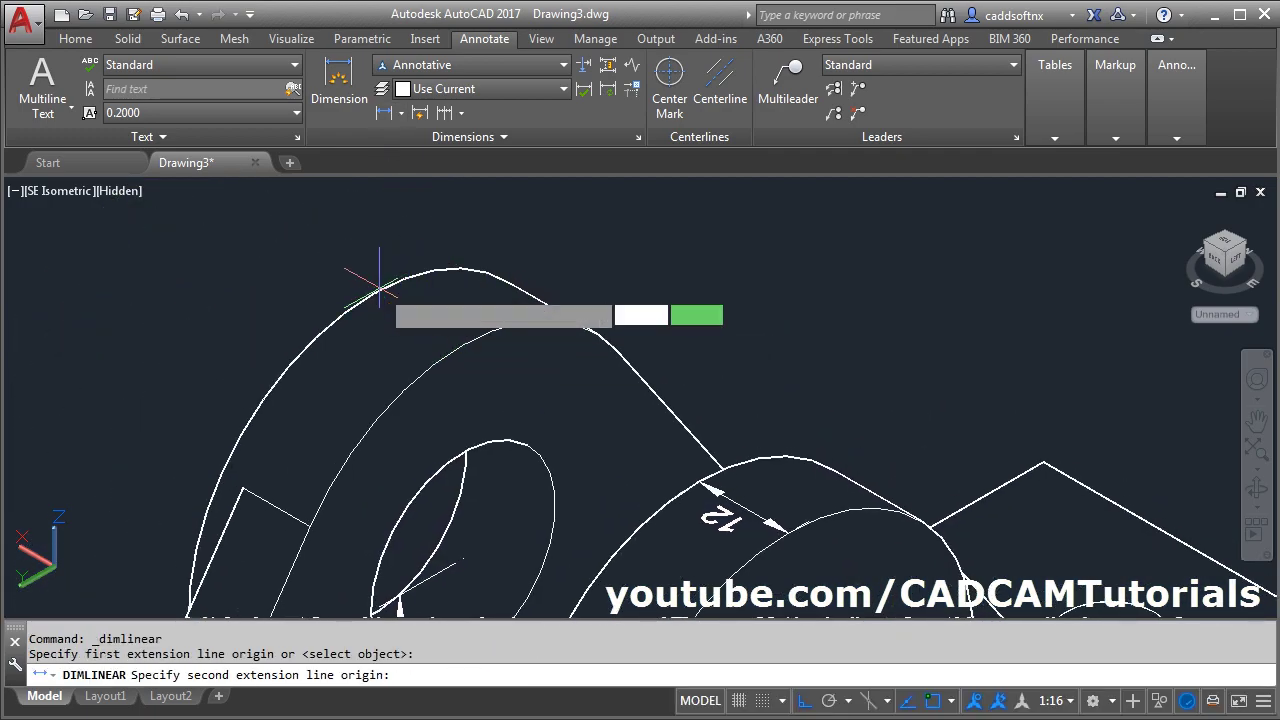
{"action": "left_click", "coordinate": [460, 340]}
{"action": "left_click", "coordinate": [385, 300]}
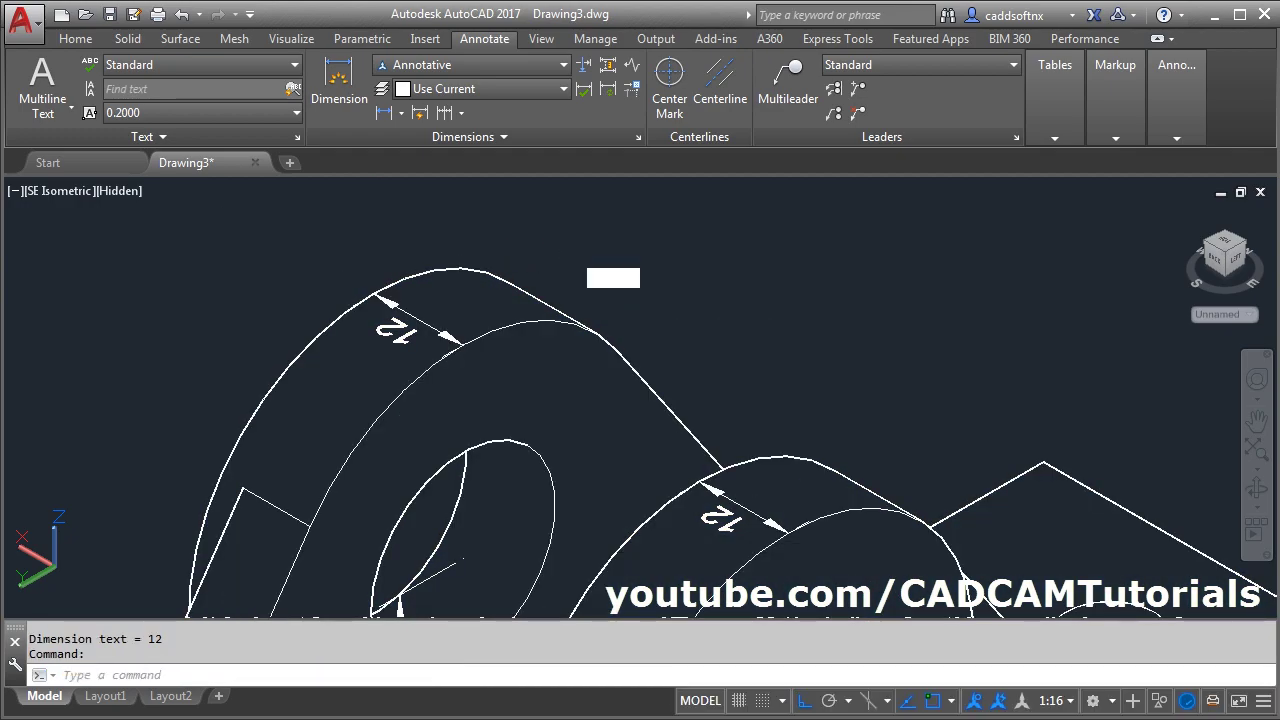
Zoom to the drawing's extents and display the model in the Shaded visual style.
{"action": "scroll", "coordinate": [728, 202], "scroll_direction": "down", "scroll_amount": 5}
{"action": "middle_click", "coordinate": [806, 518]}
{"action": "middle_click", "coordinate": [806, 518]}
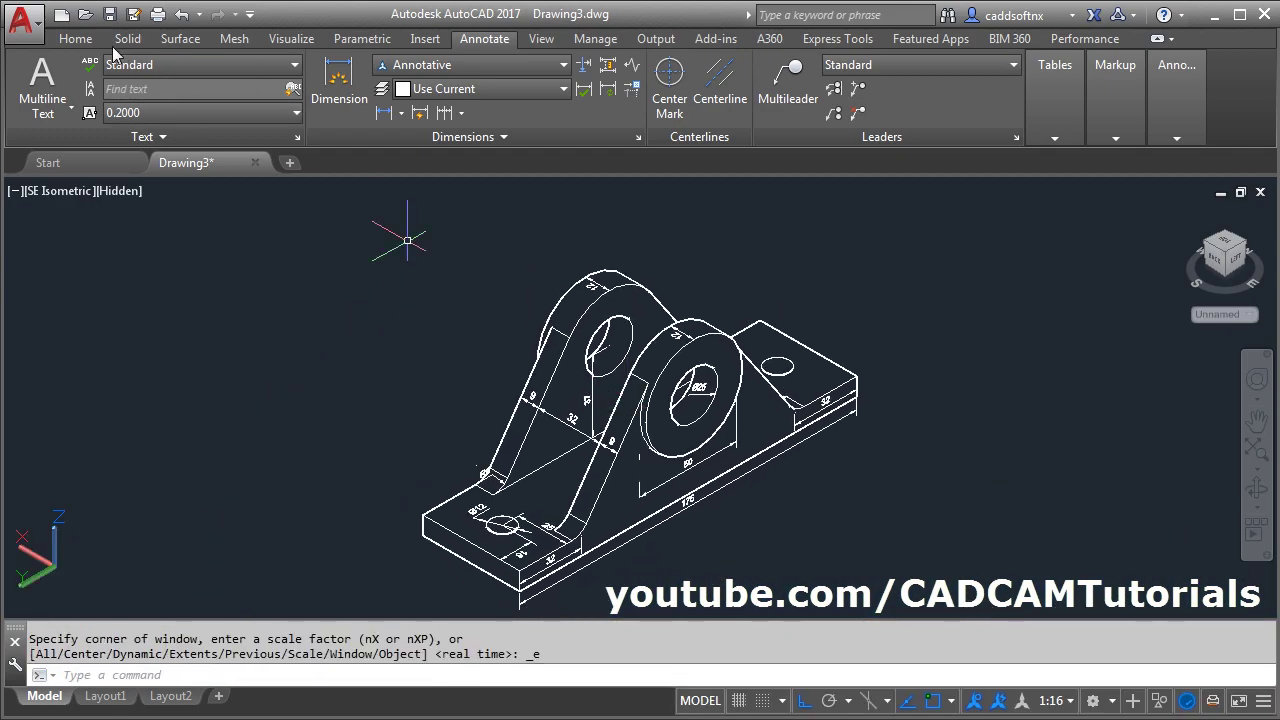
{"action": "left_click", "coordinate": [76, 40]}
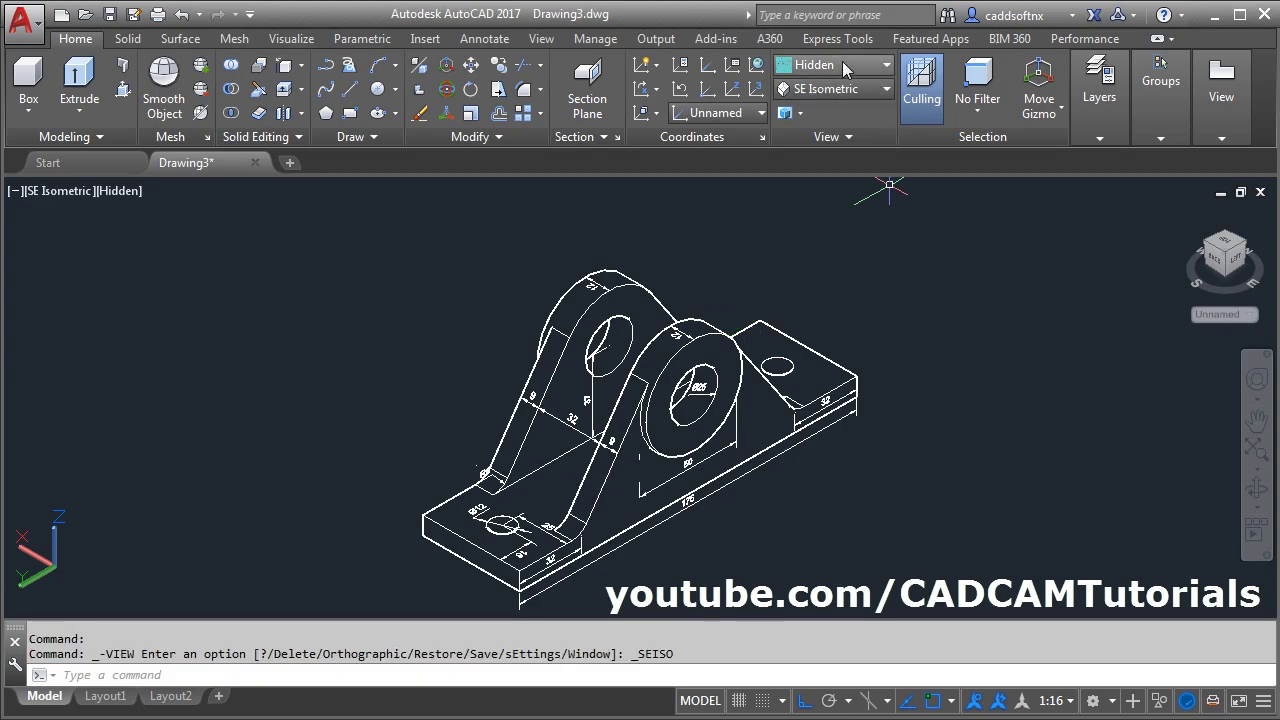
{"action": "left_click", "coordinate": [845, 67]}
{"action": "left_click", "coordinate": [815, 250]}
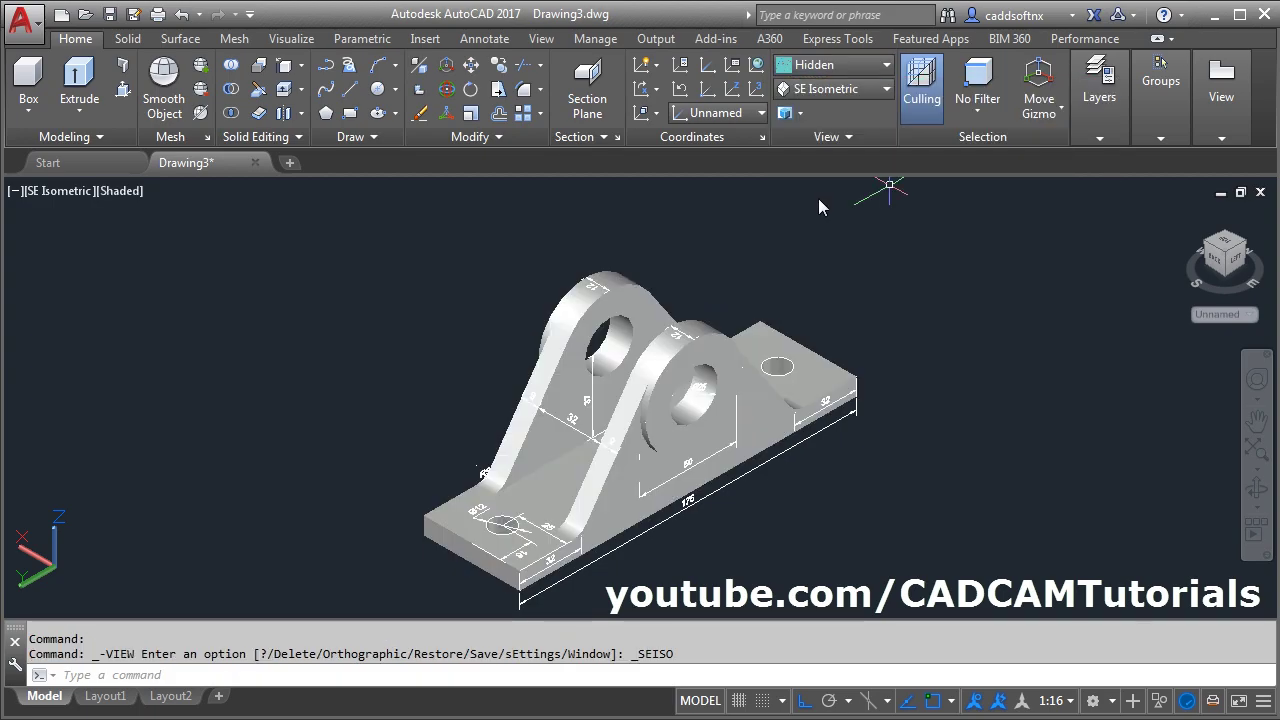
Set the bracket solid's color to Cyan and clear the selection.
{"action": "scroll", "coordinate": [719, 458], "scroll_direction": "up", "scroll_amount": 2}
{"action": "left_click", "coordinate": [705, 490]}
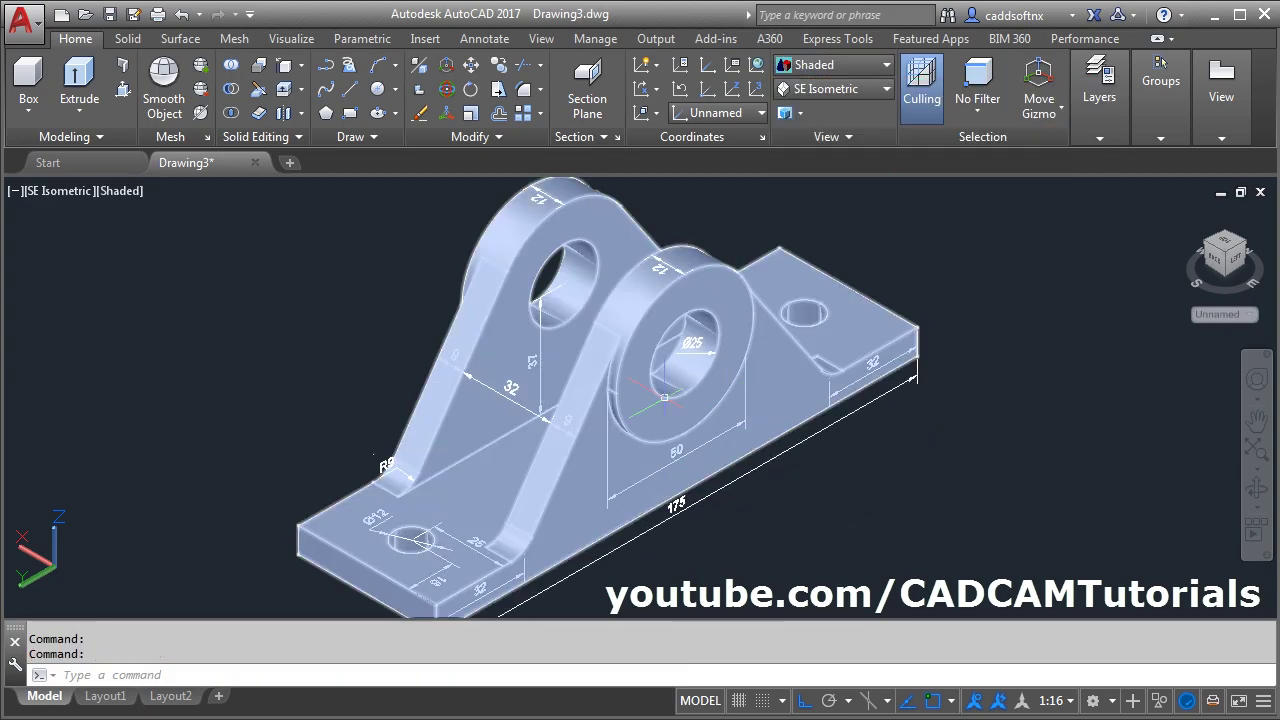
{"action": "left_click", "coordinate": [903, 305]}
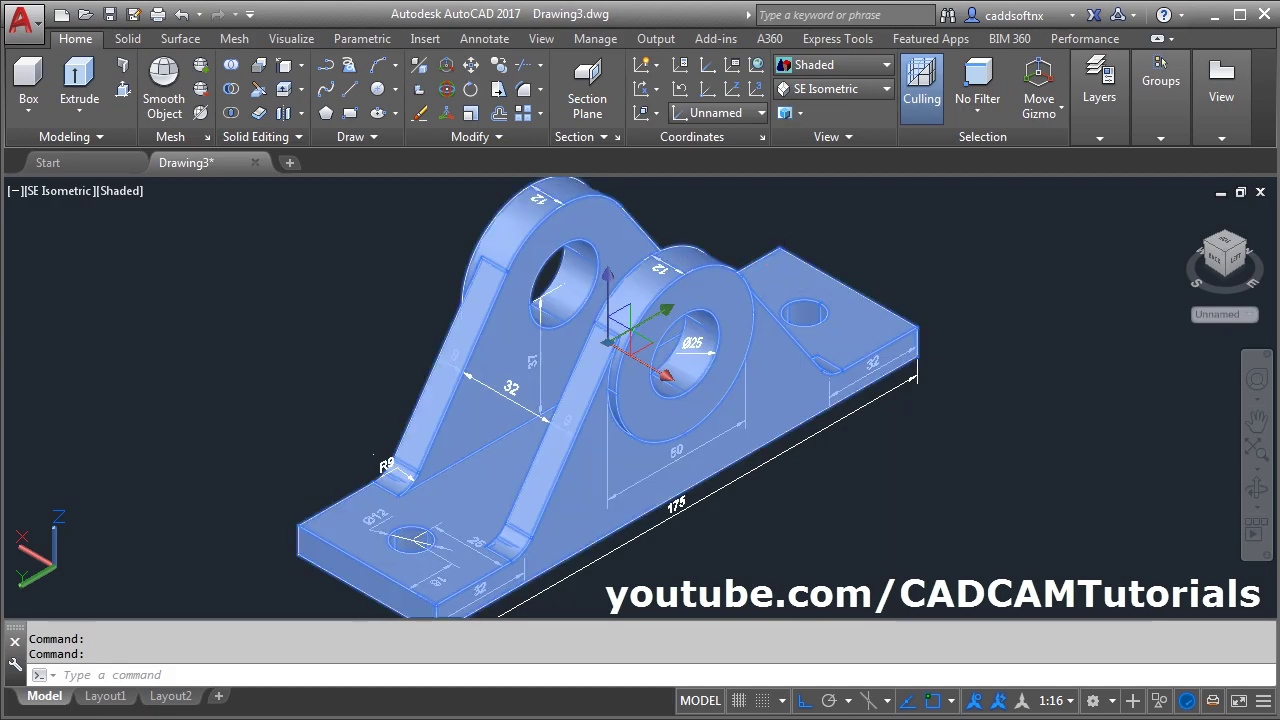
{"action": "left_click", "coordinate": [1019, 177]}
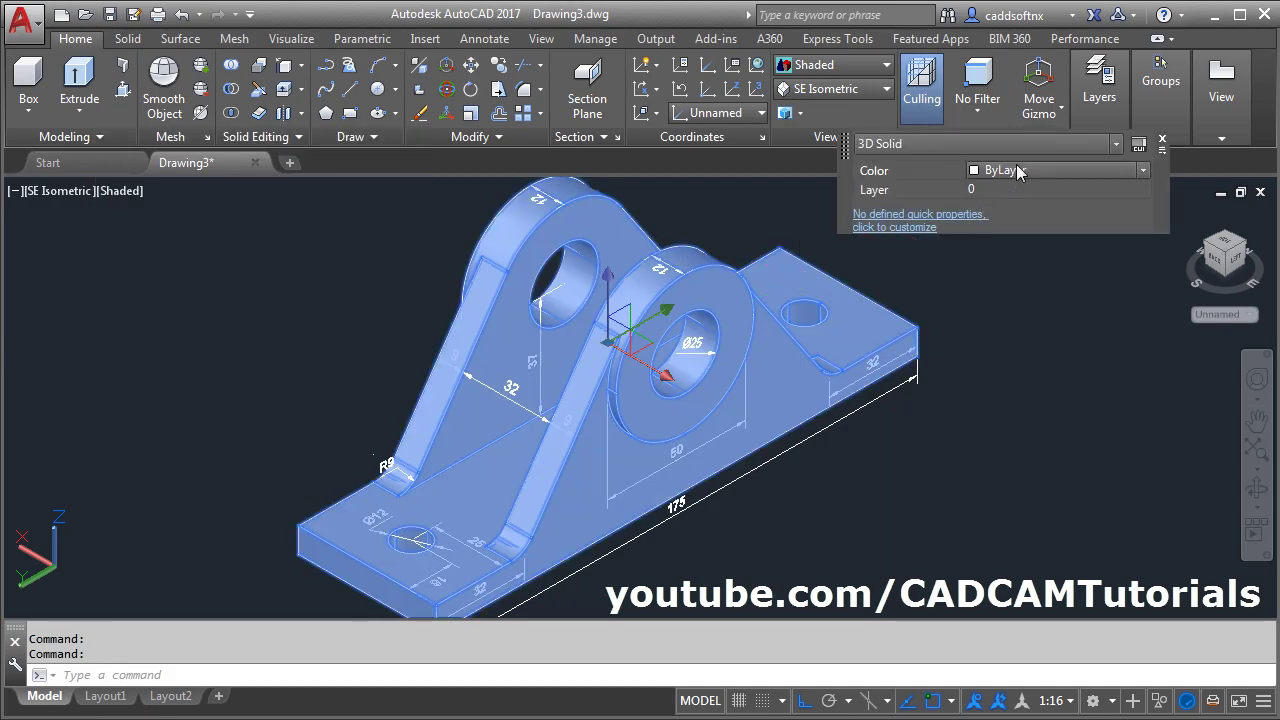
{"action": "left_click", "coordinate": [1017, 172]}
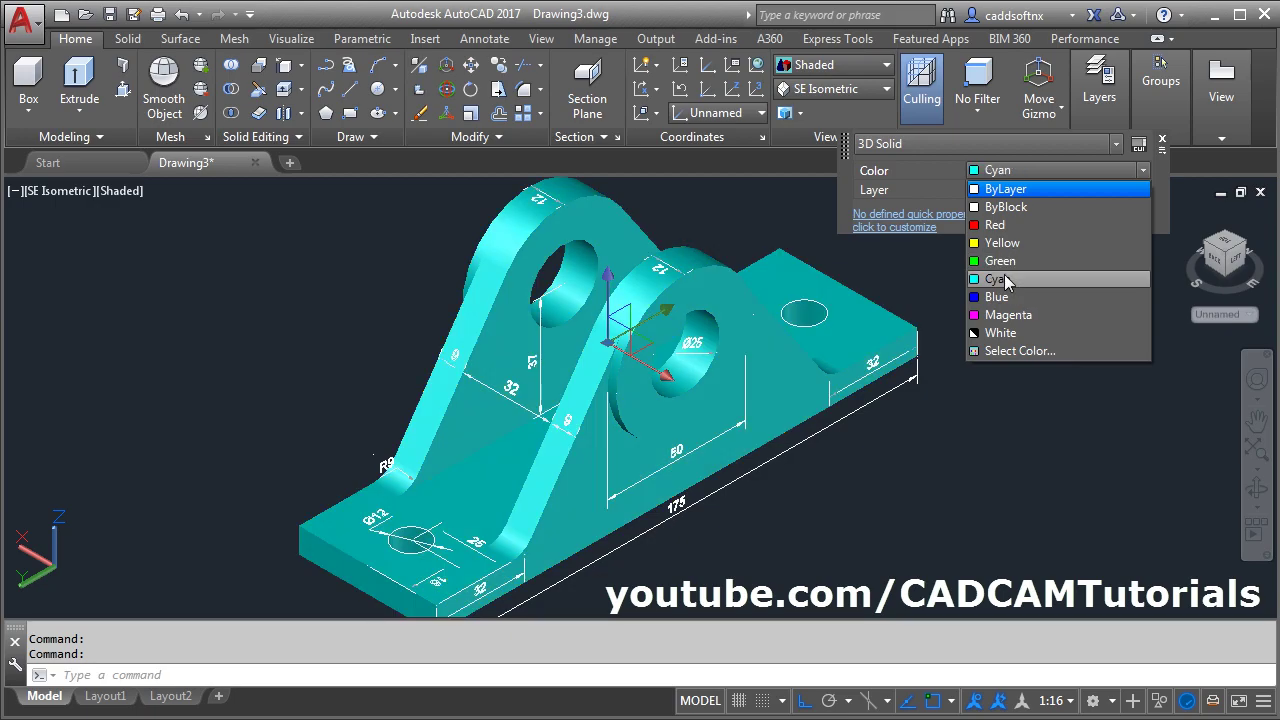
{"action": "left_click", "coordinate": [1000, 279]}
{"action": "key", "text": "Escape"}
{"action": "key", "text": "Escape"}
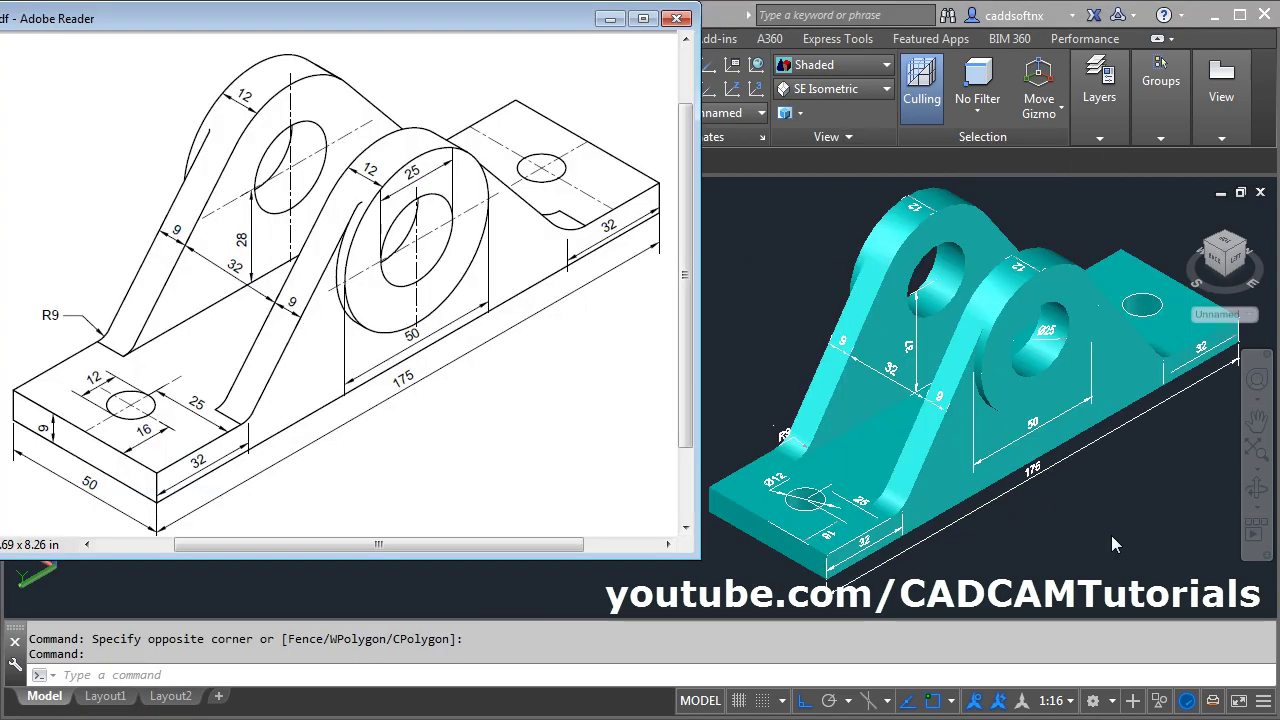